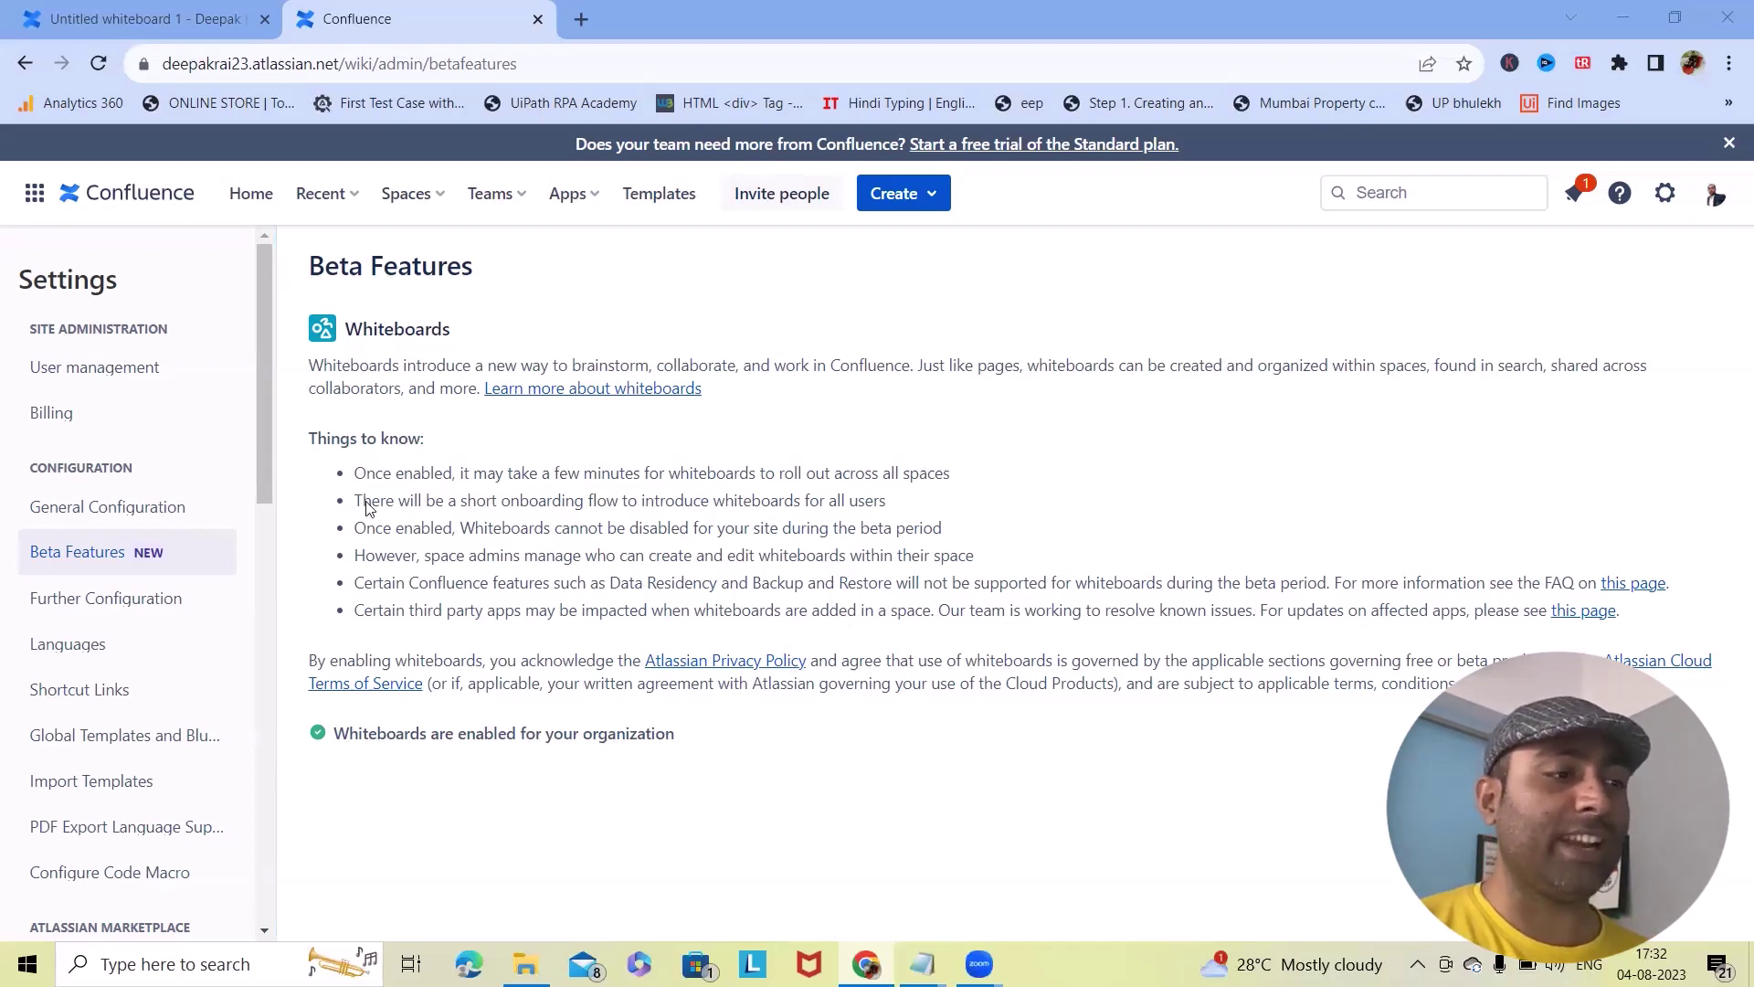
left_click(1665, 193)
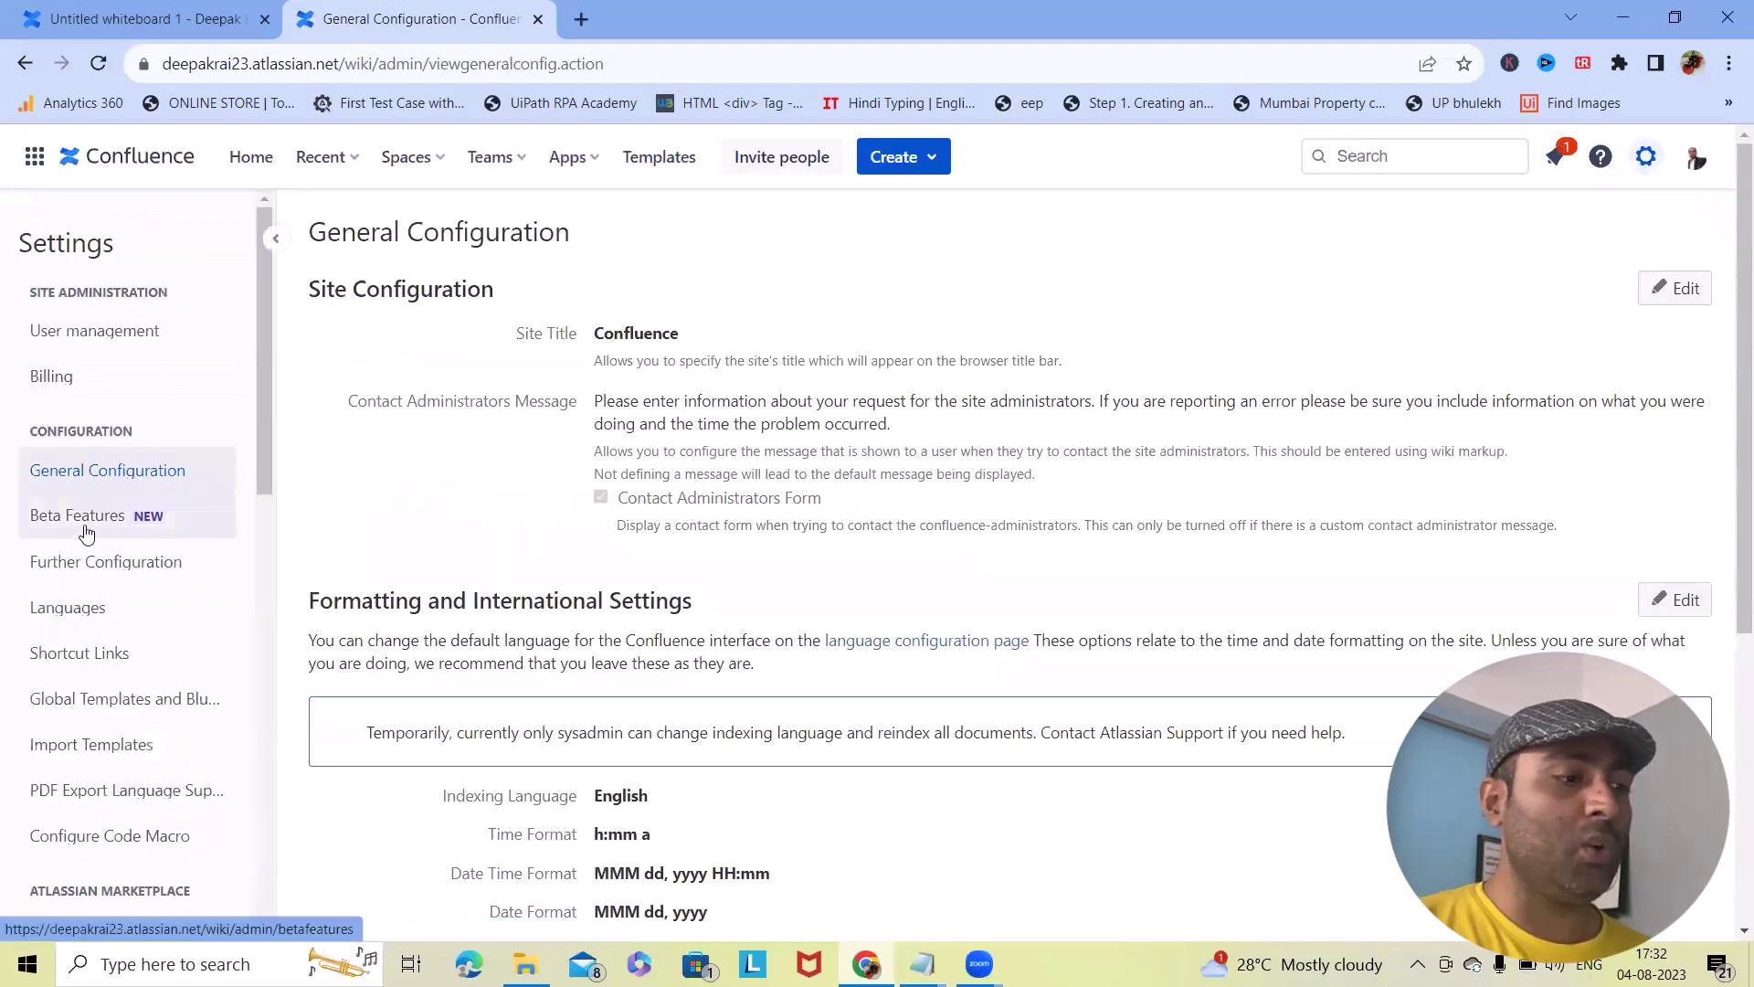
left_click(87, 534)
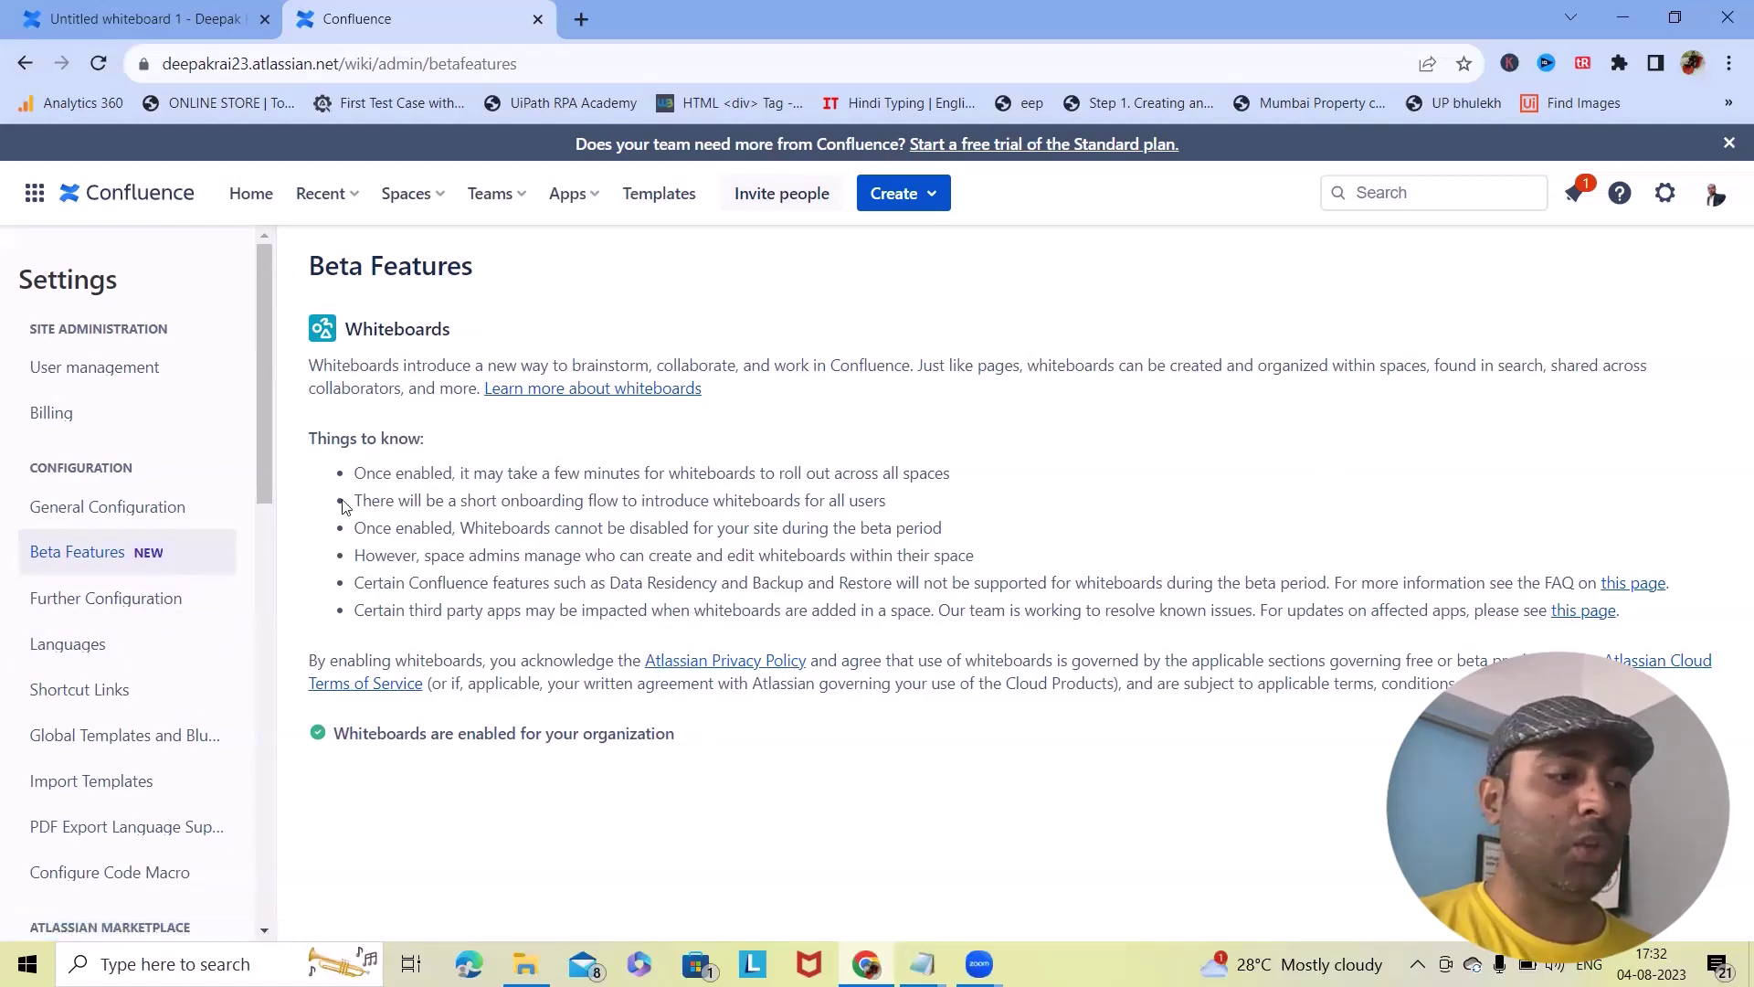
Create a new whiteboard and filter the template gallery to Brainstorming templates.
left_click(932, 199)
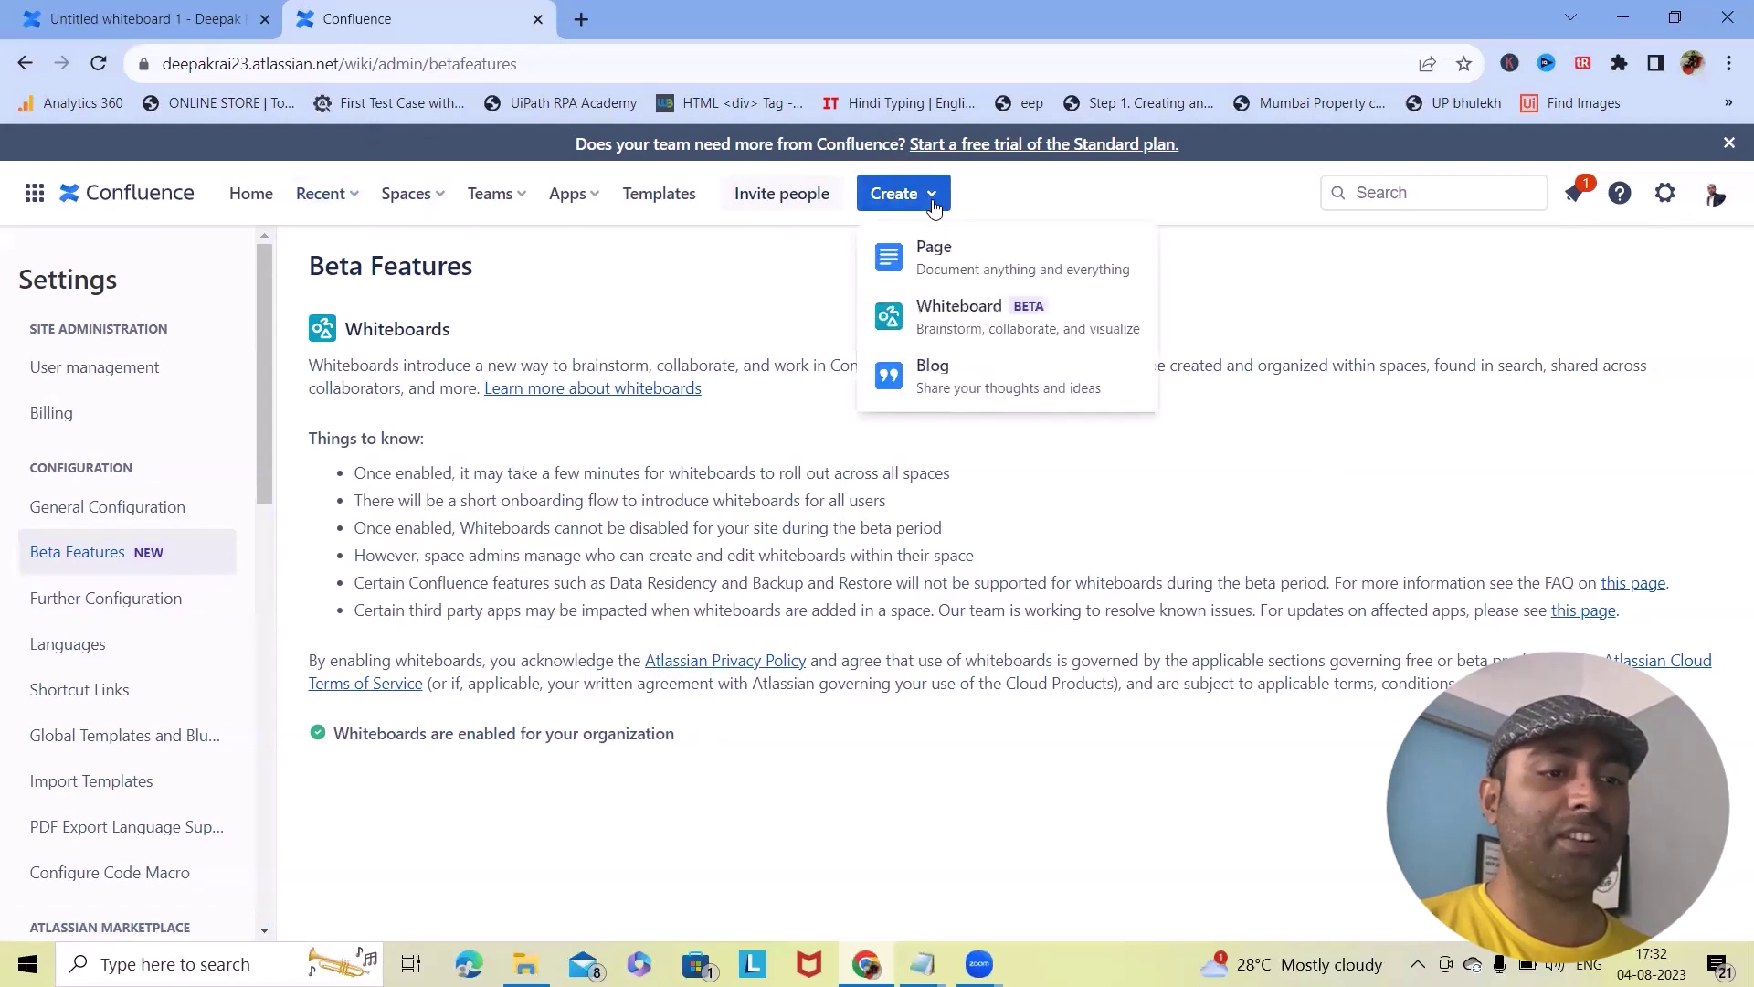
left_click(956, 319)
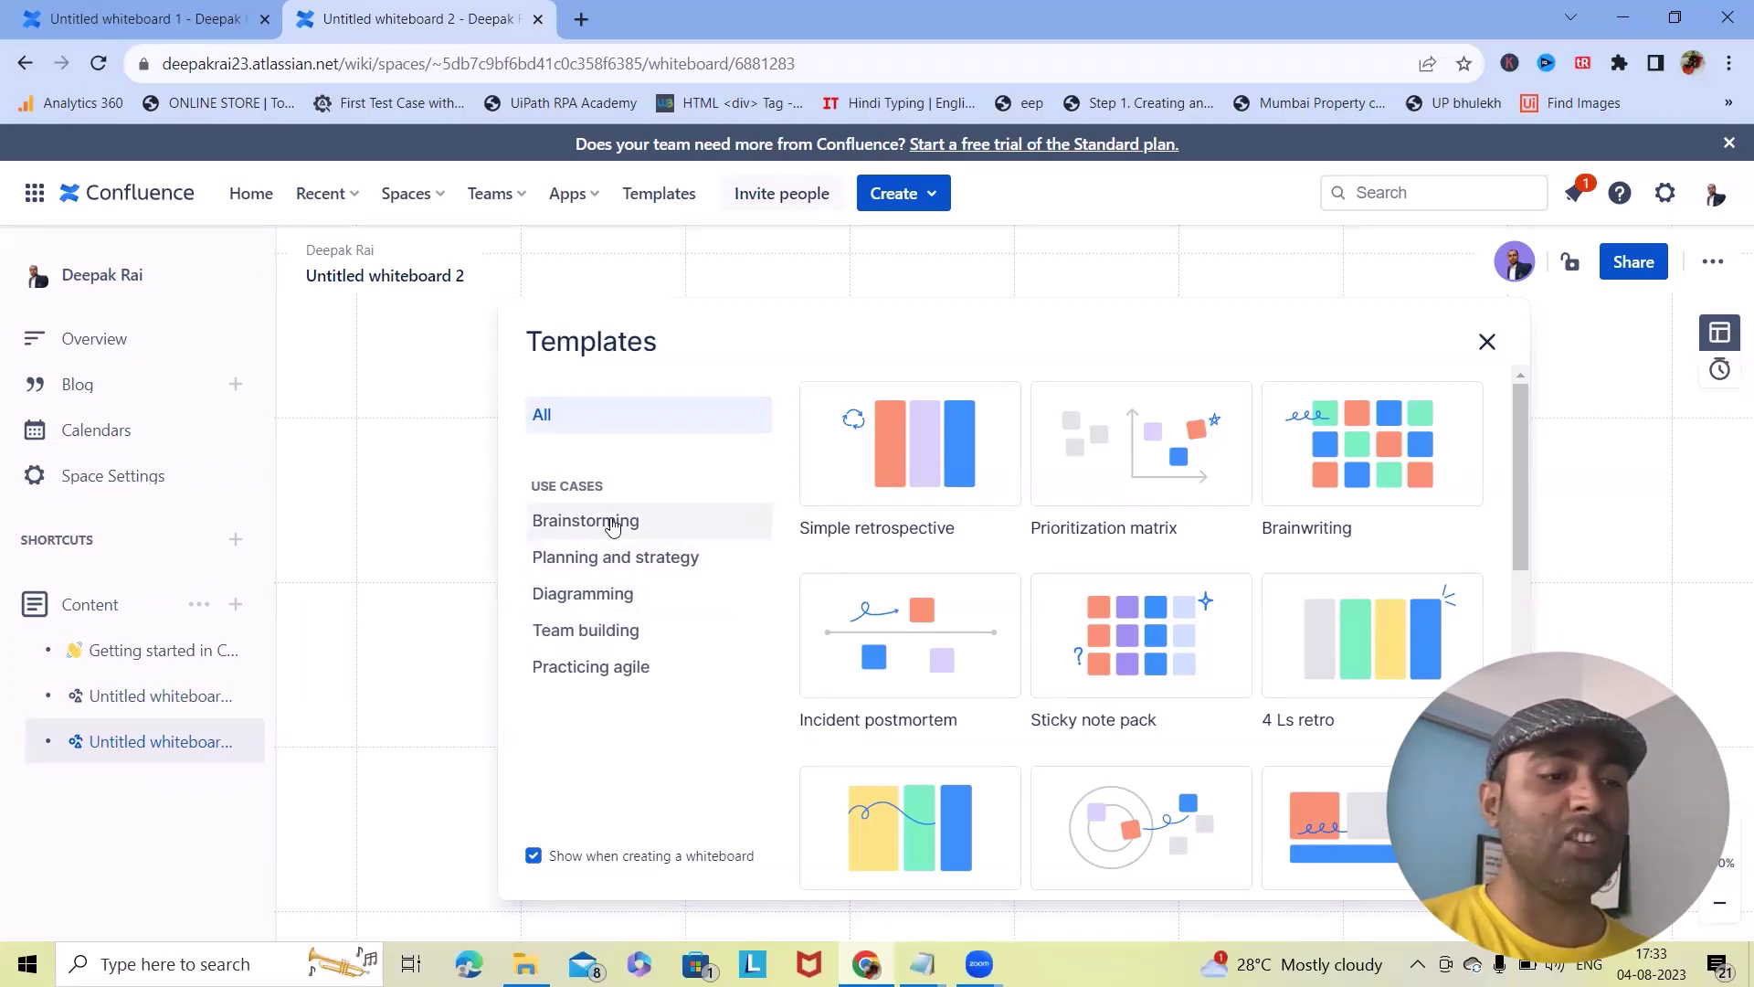
left_click(591, 527)
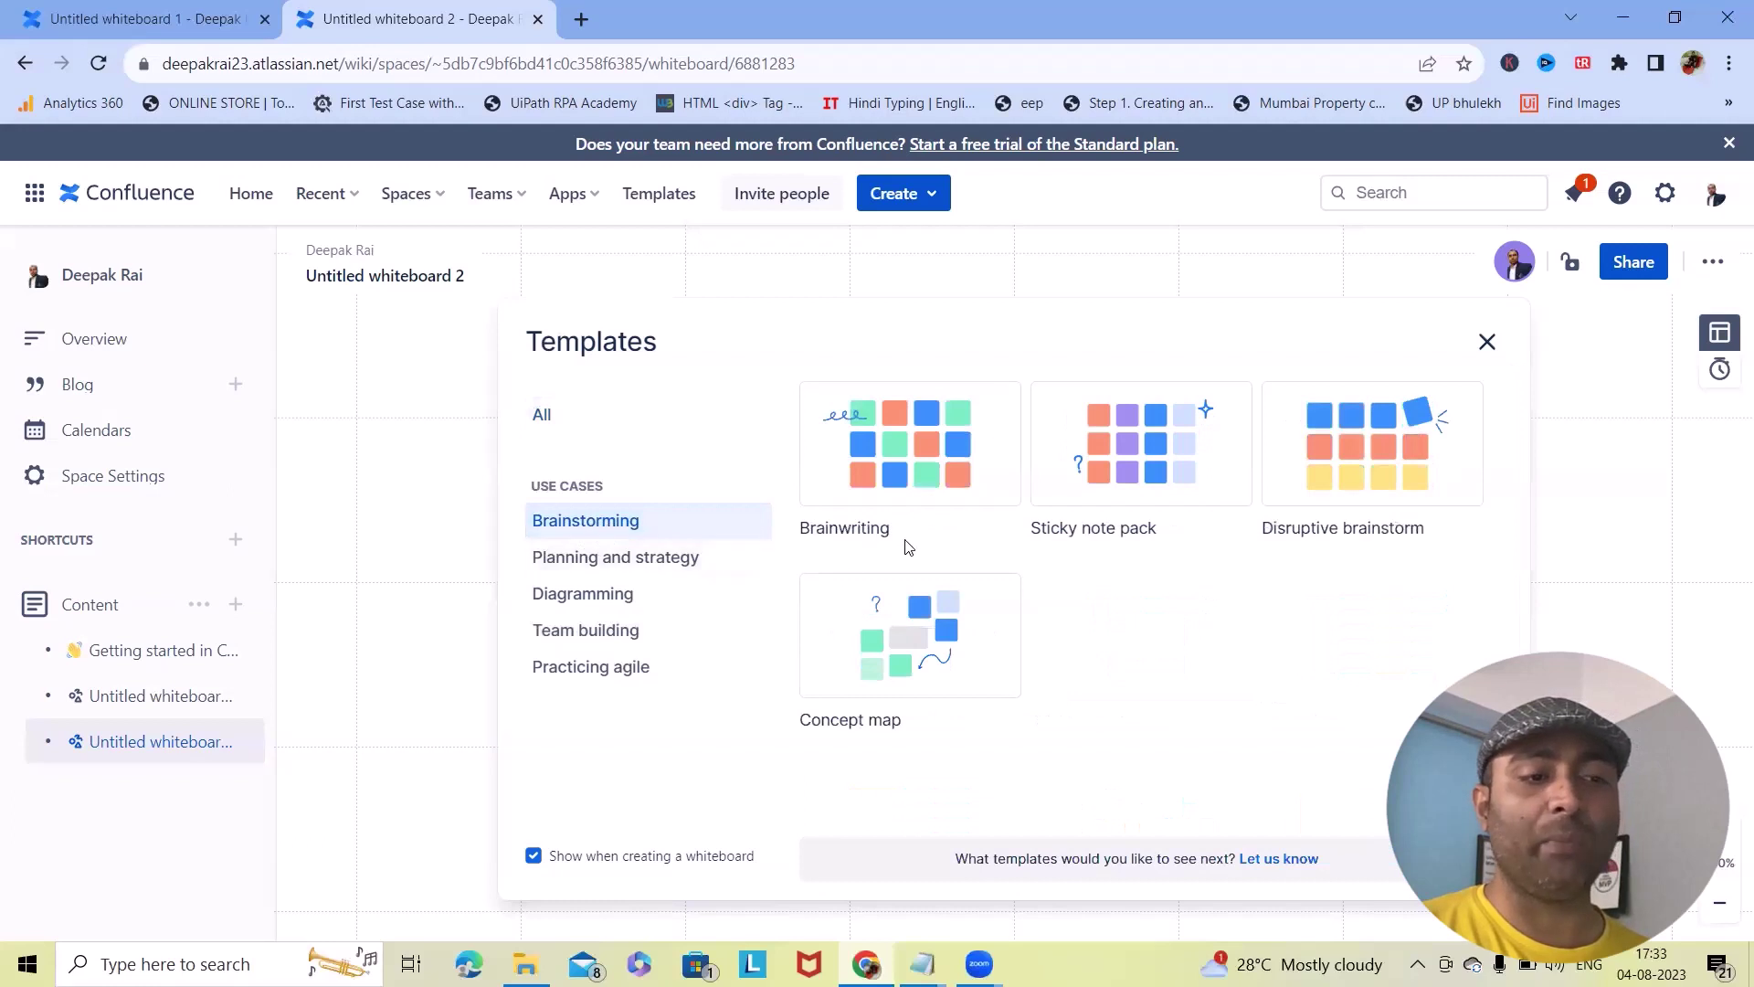
mouse_move(908, 475)
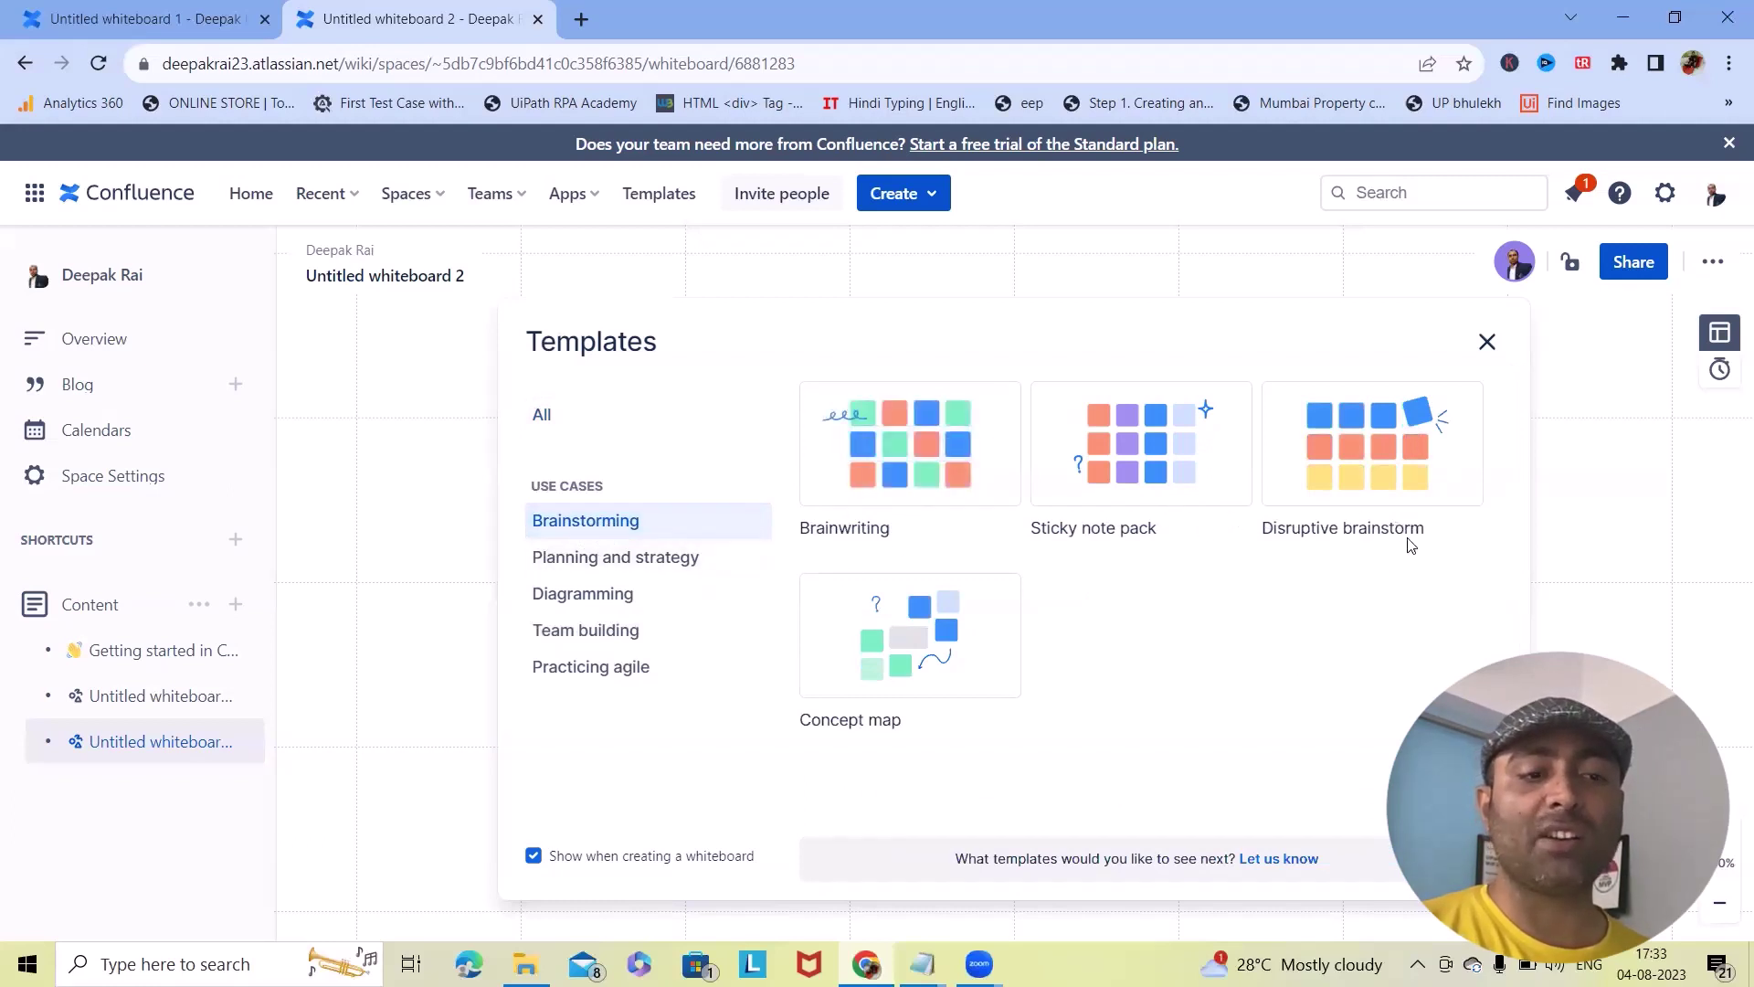
mouse_move(901, 685)
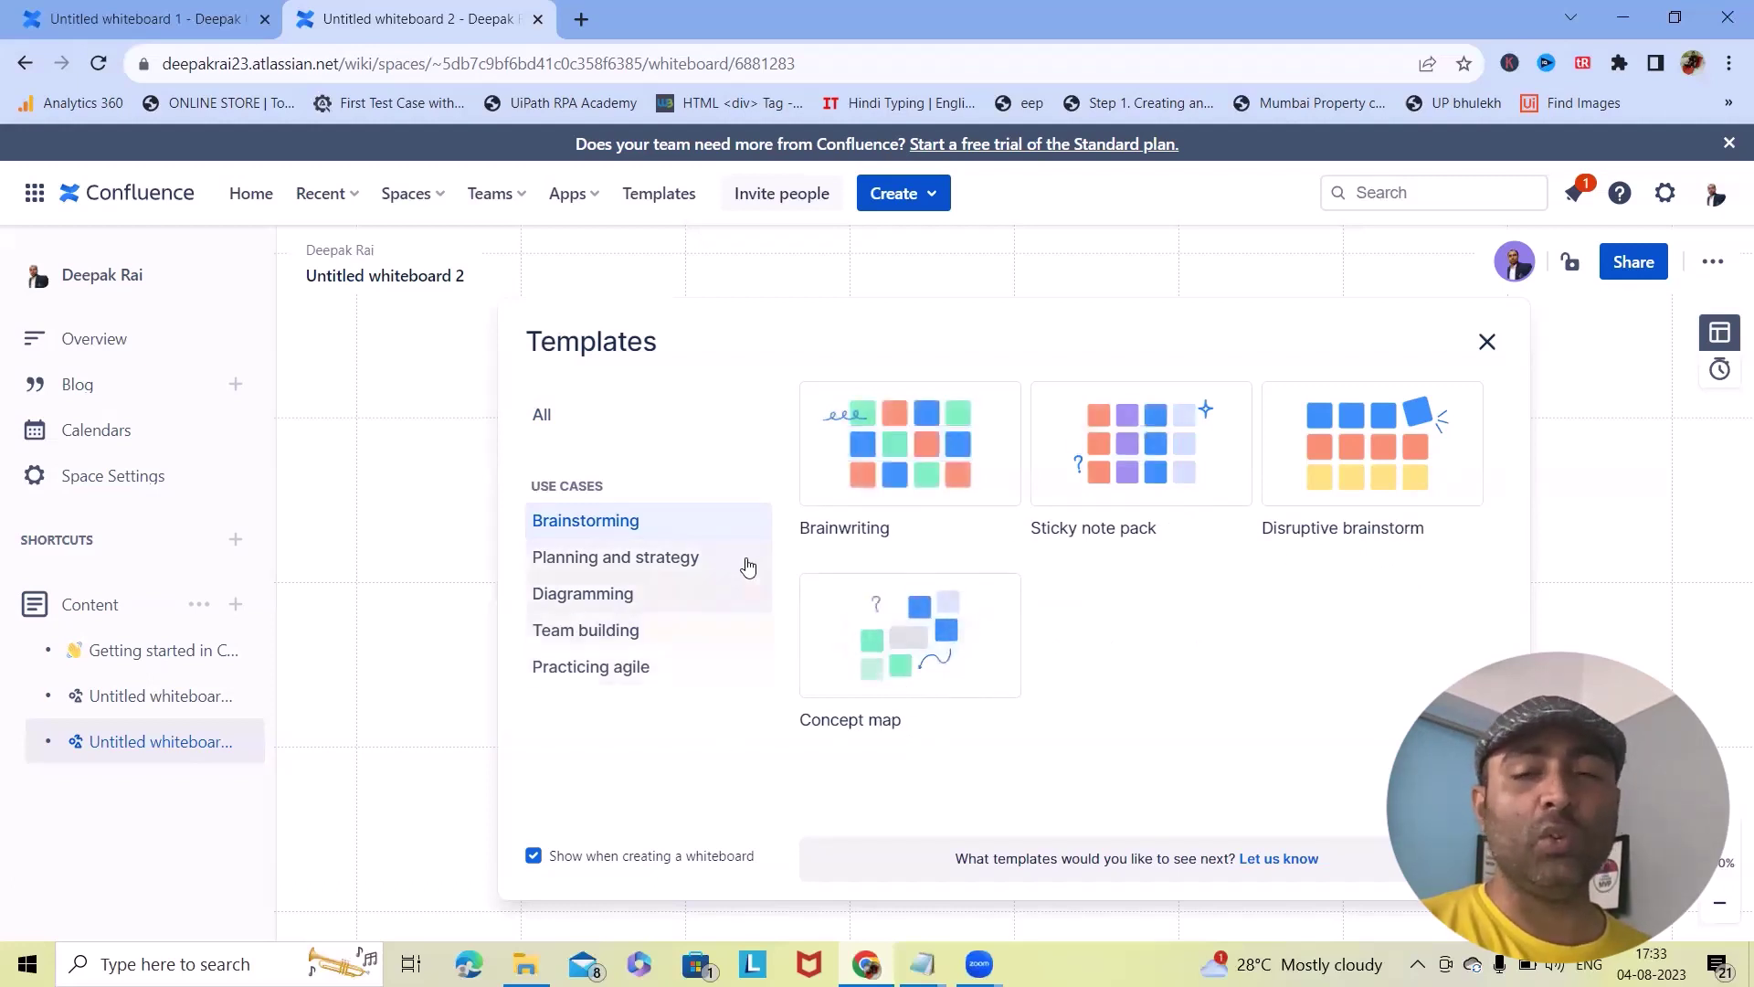
Apply the Brainwriting template and place a lilac sticky note beside its note grid.
mouse_move(838, 506)
left_click(935, 460)
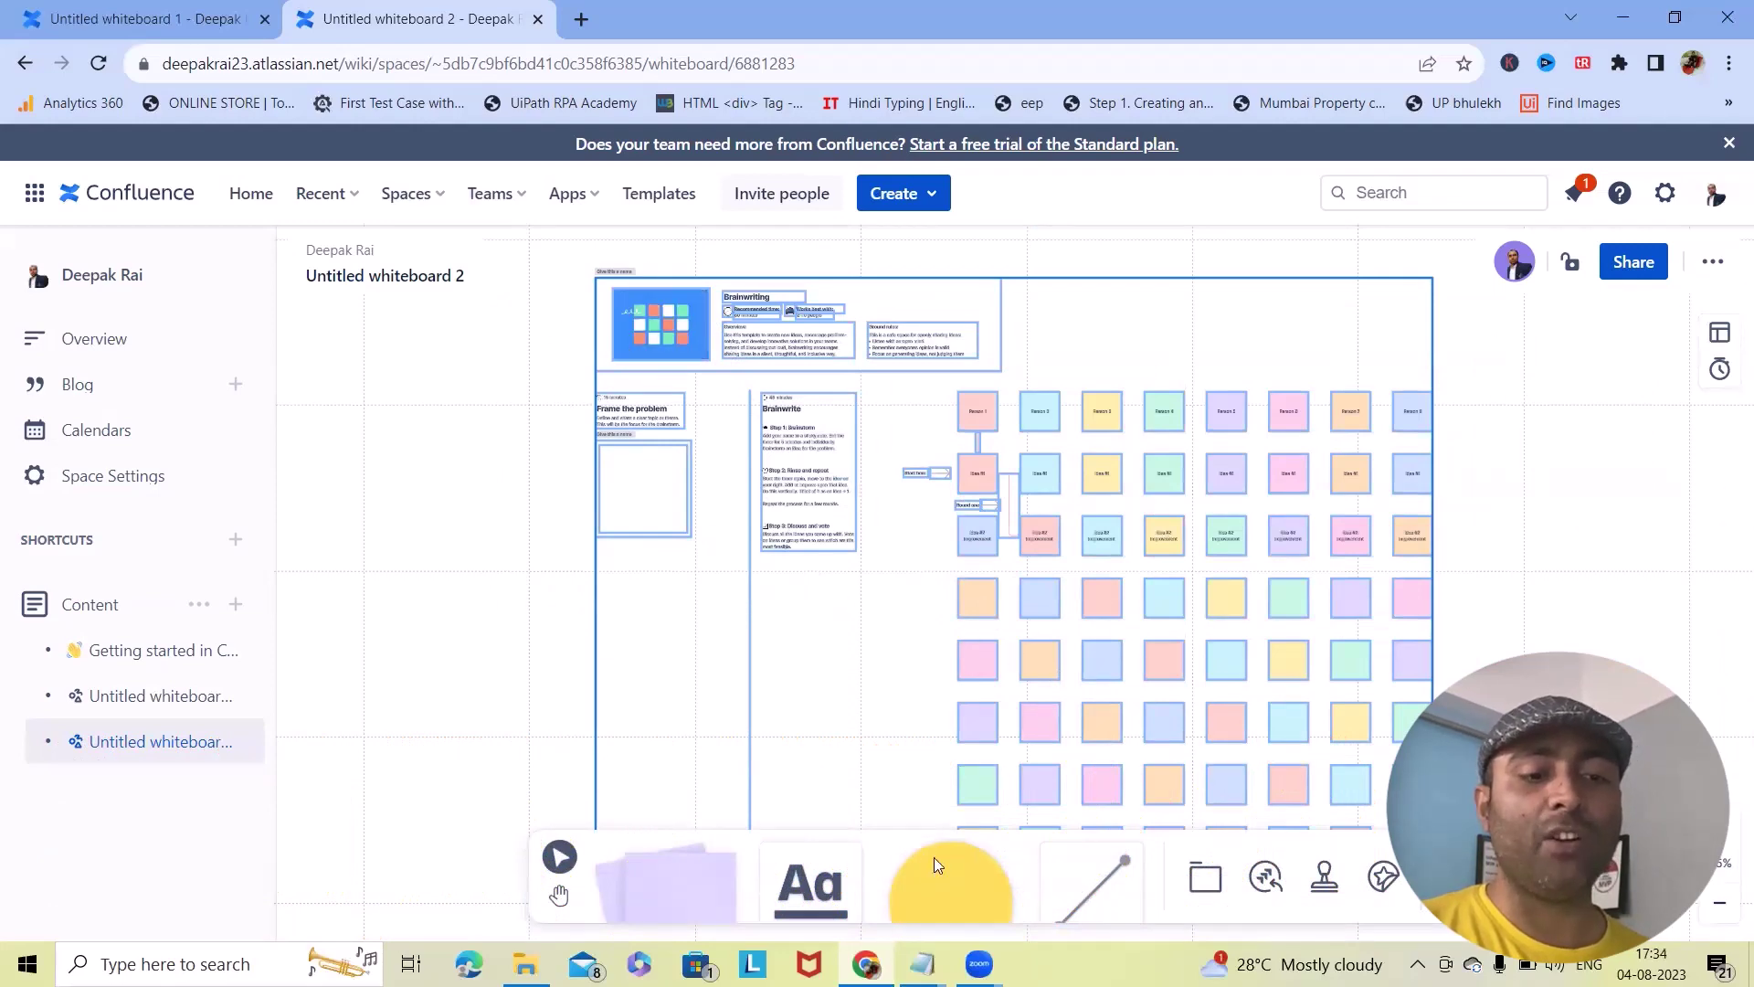
left_click(663, 873)
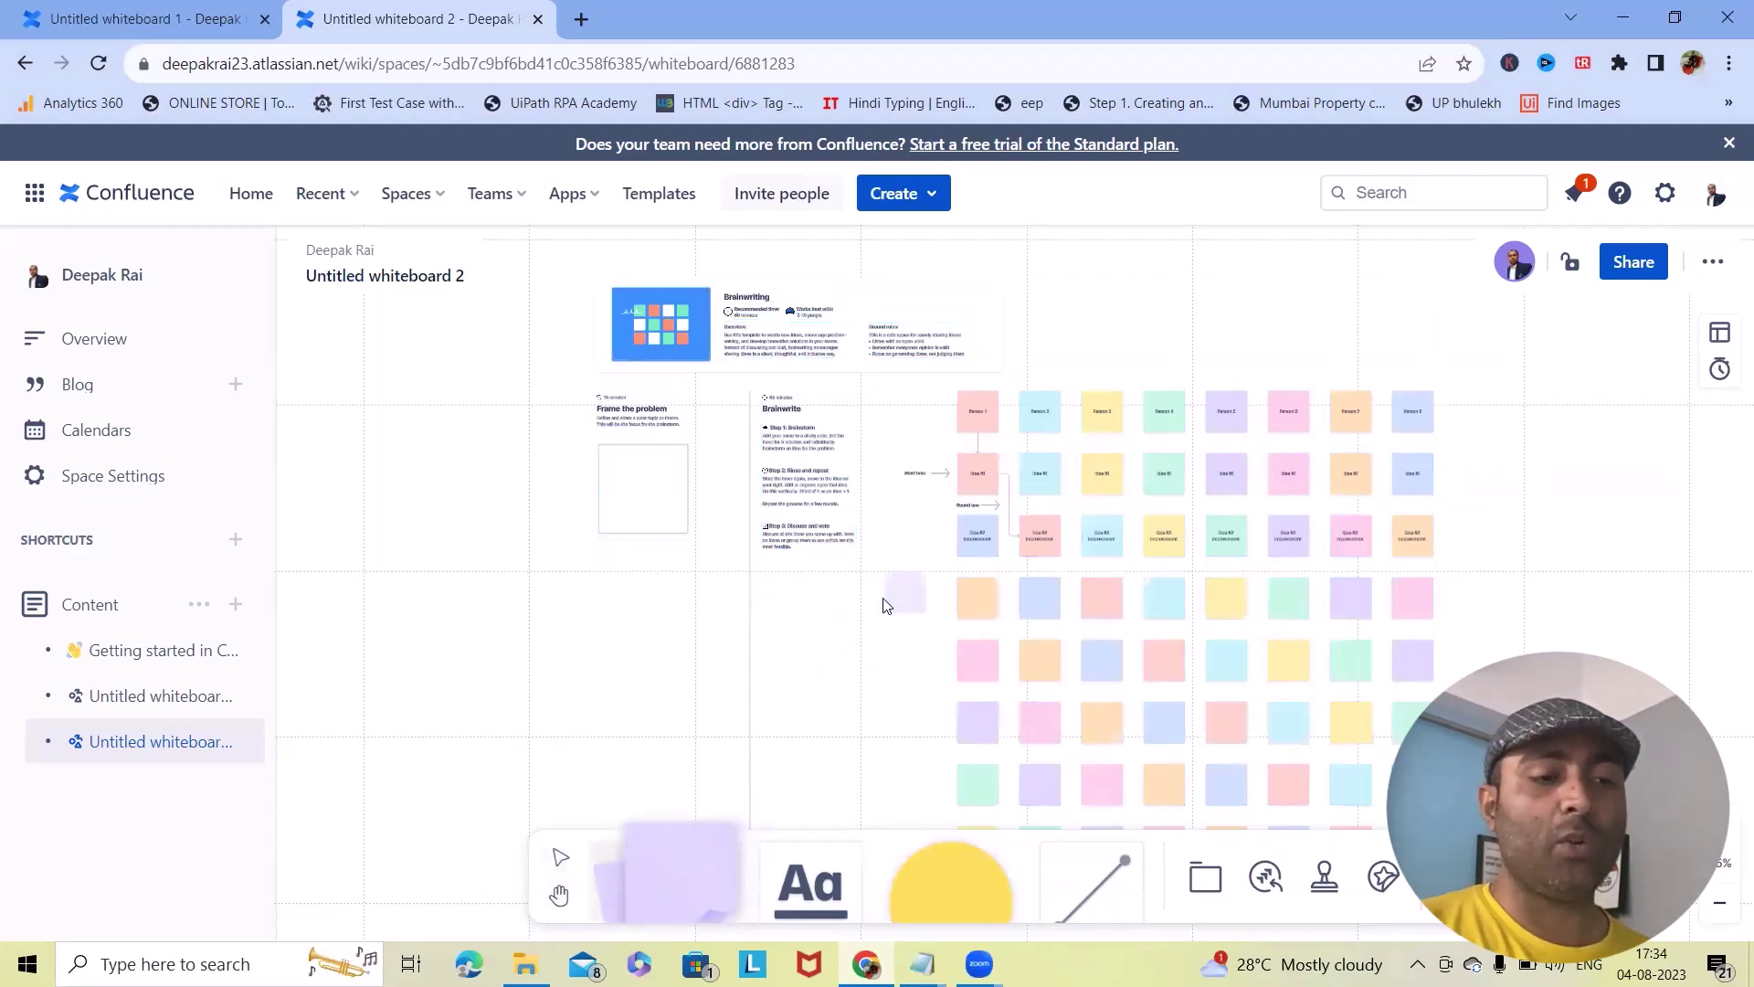
left_click(888, 643)
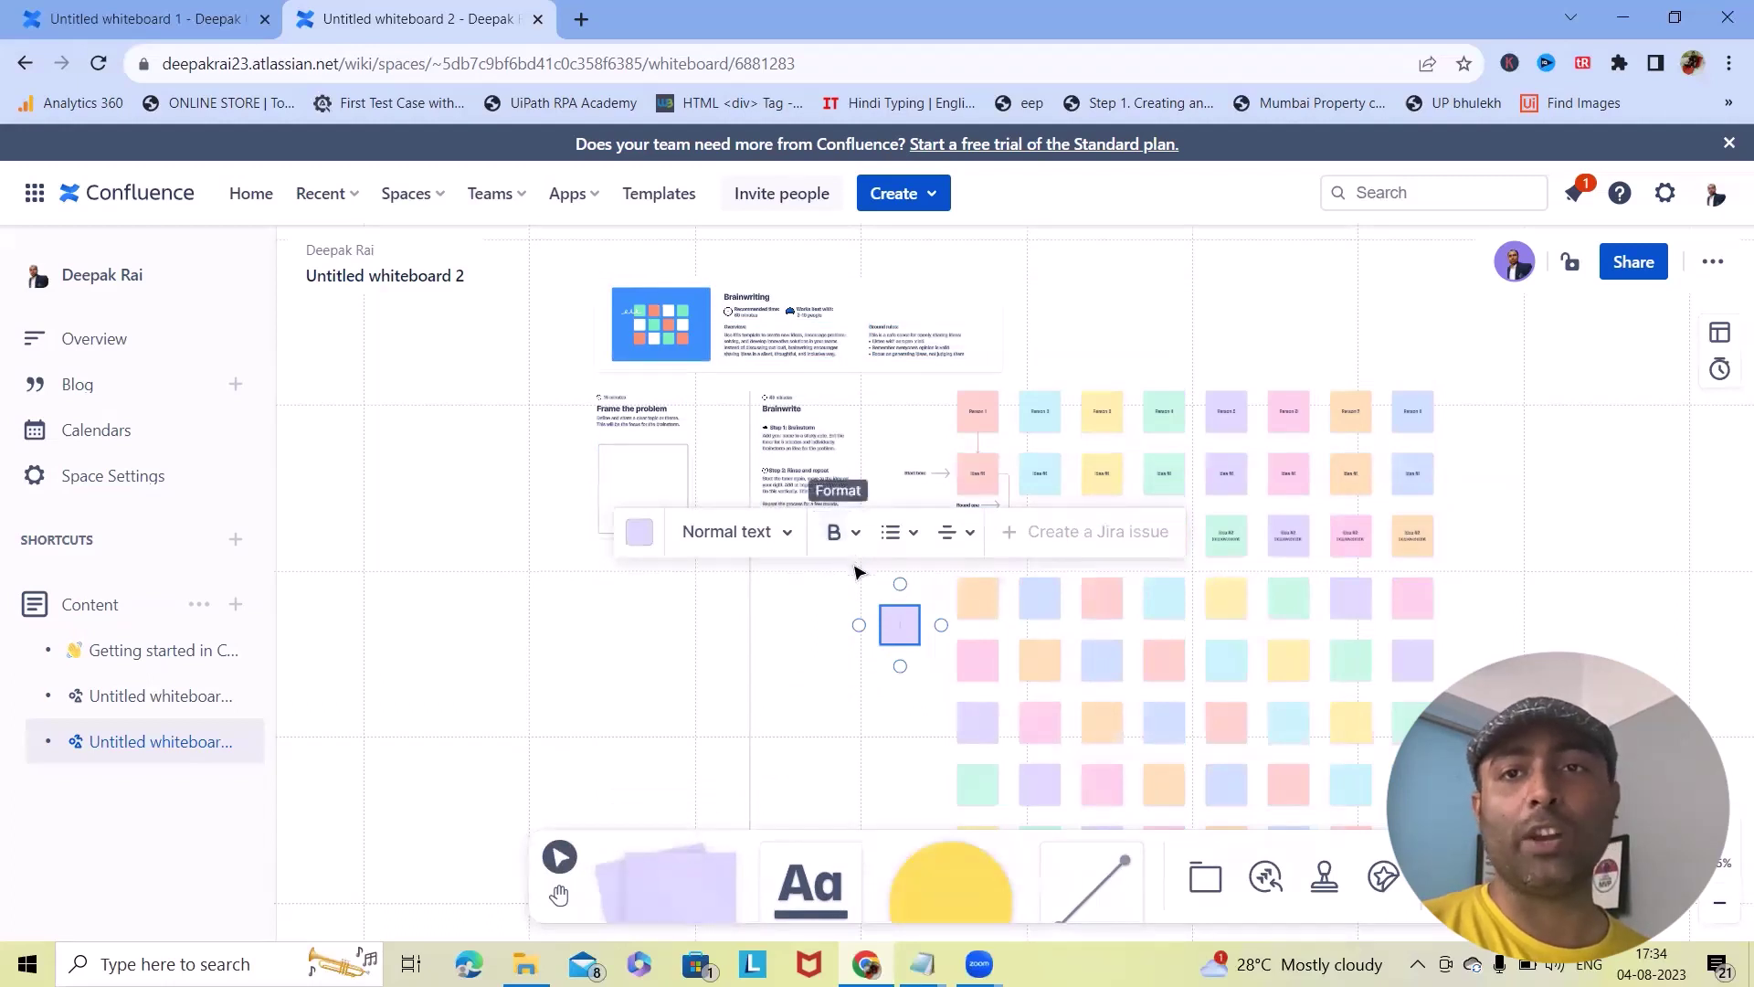
Review the note's text style and bold options, then deselect it.
left_click(765, 549)
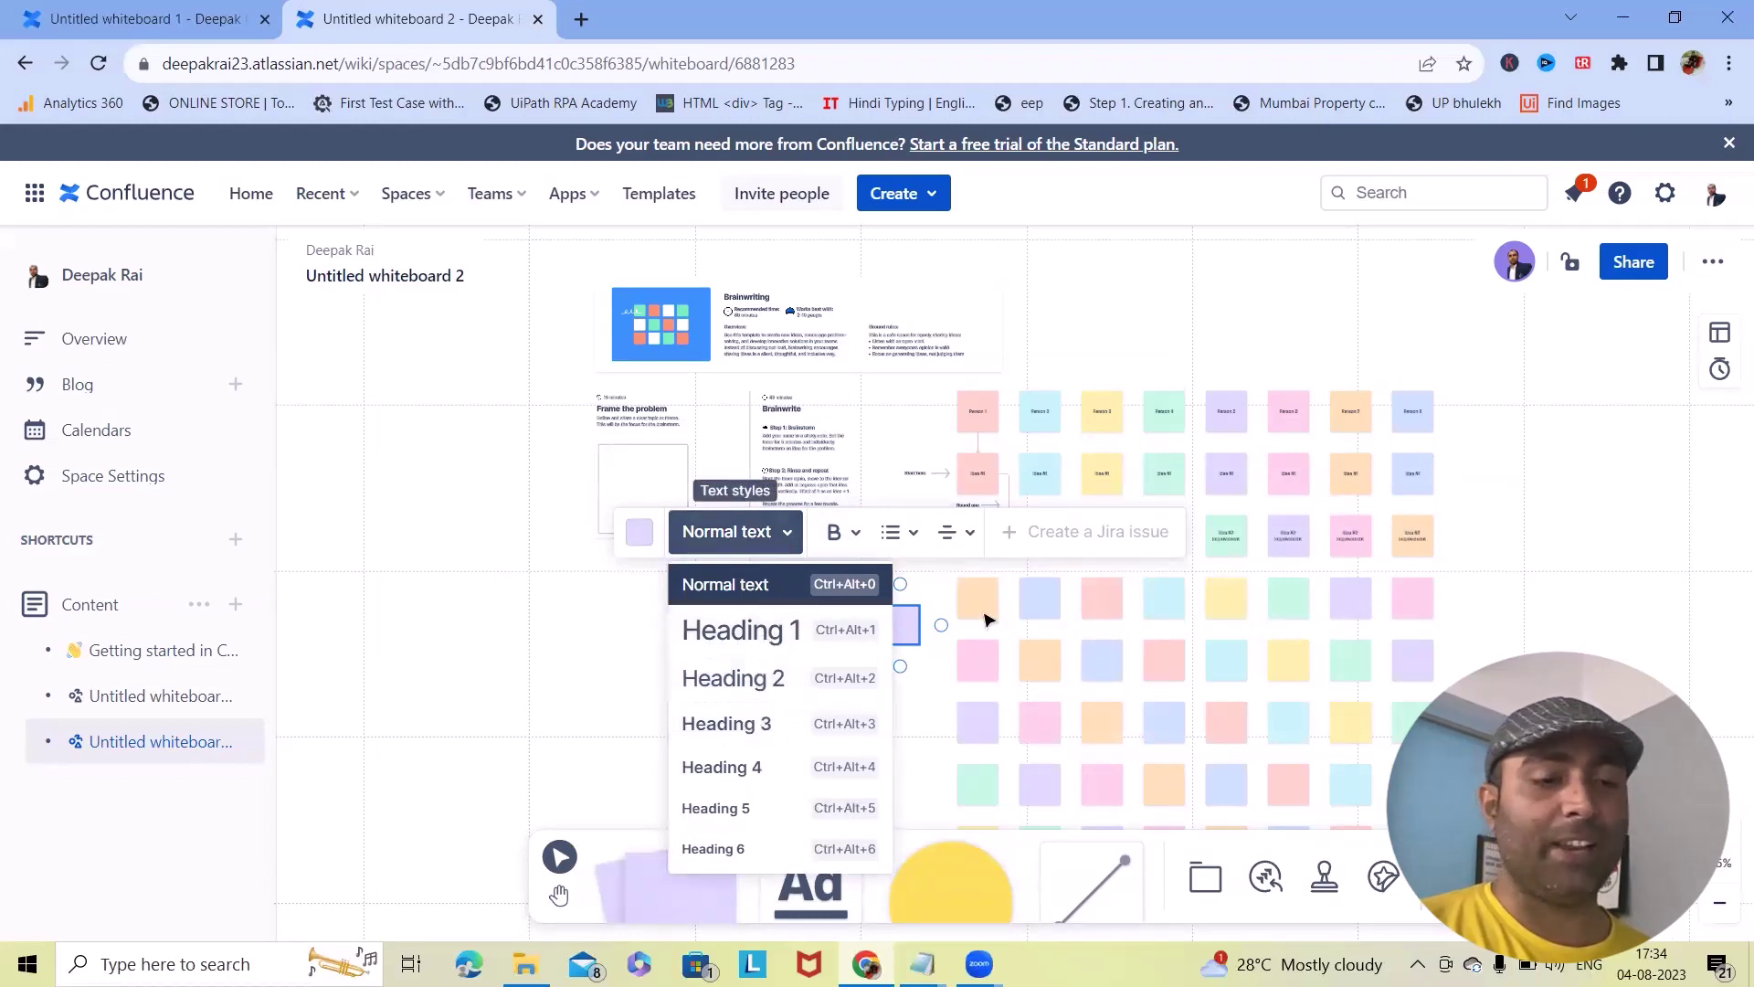
left_click(855, 541)
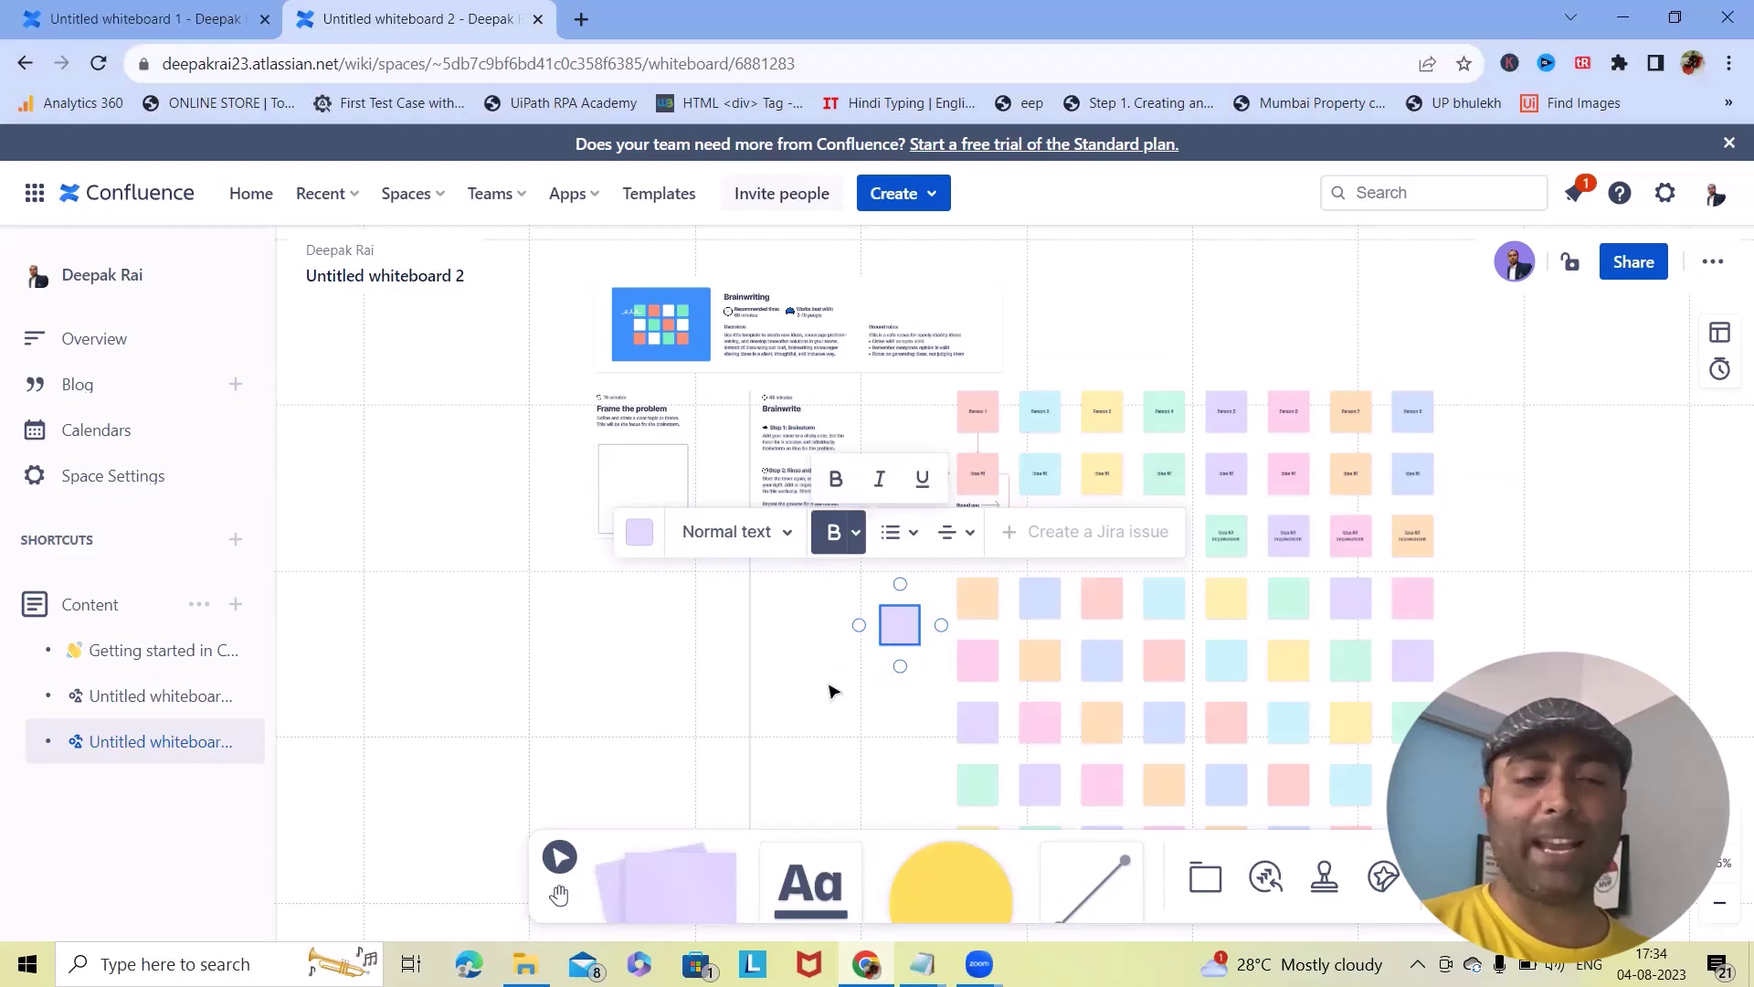
left_click(873, 694)
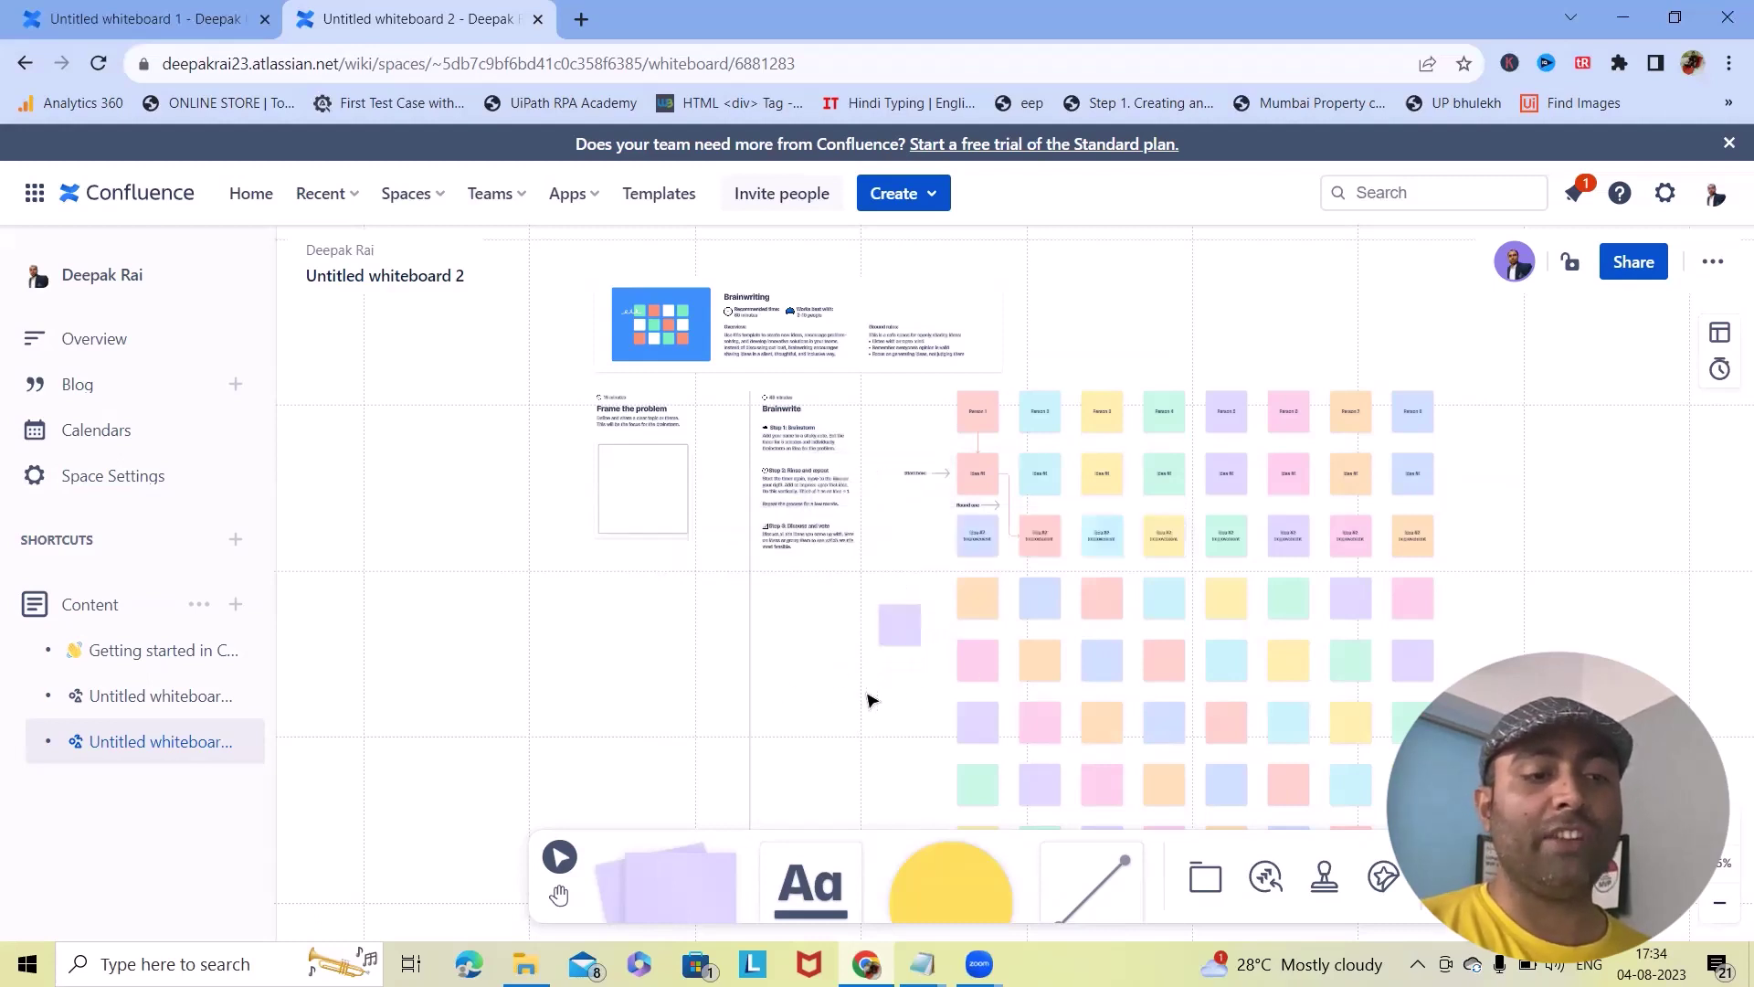
Place an empty text box on the canvas near the template.
left_click(804, 878)
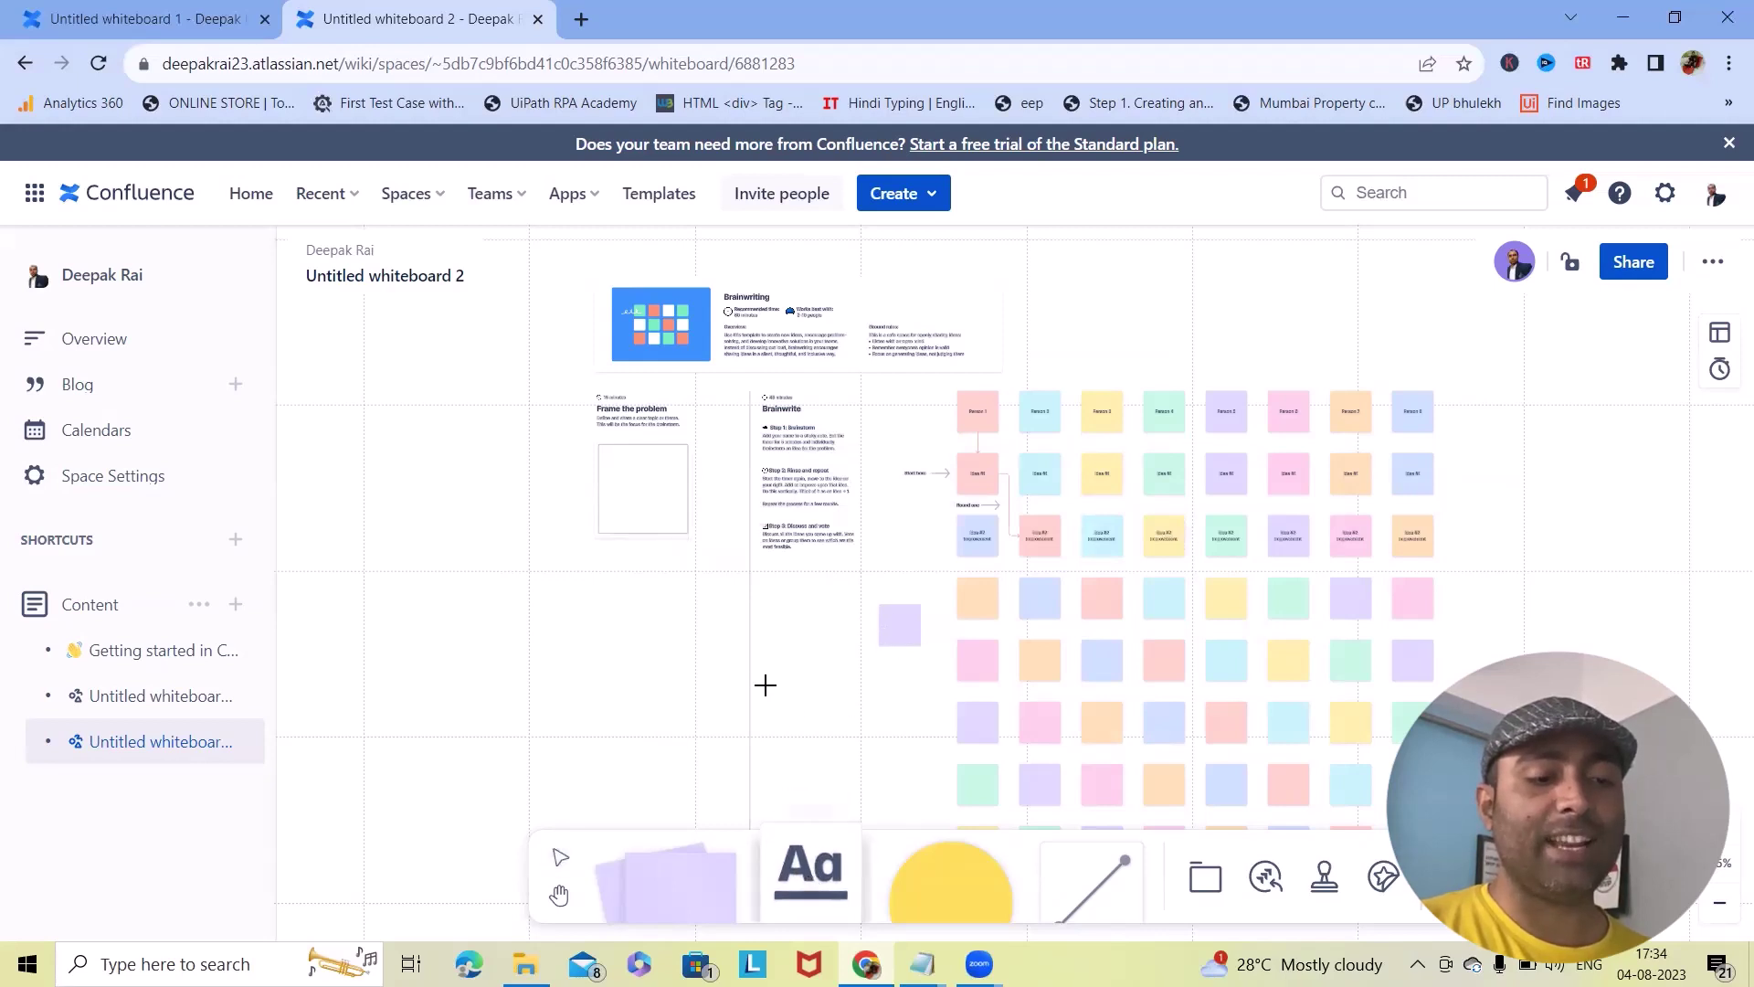
left_click(699, 651)
key("Escape")
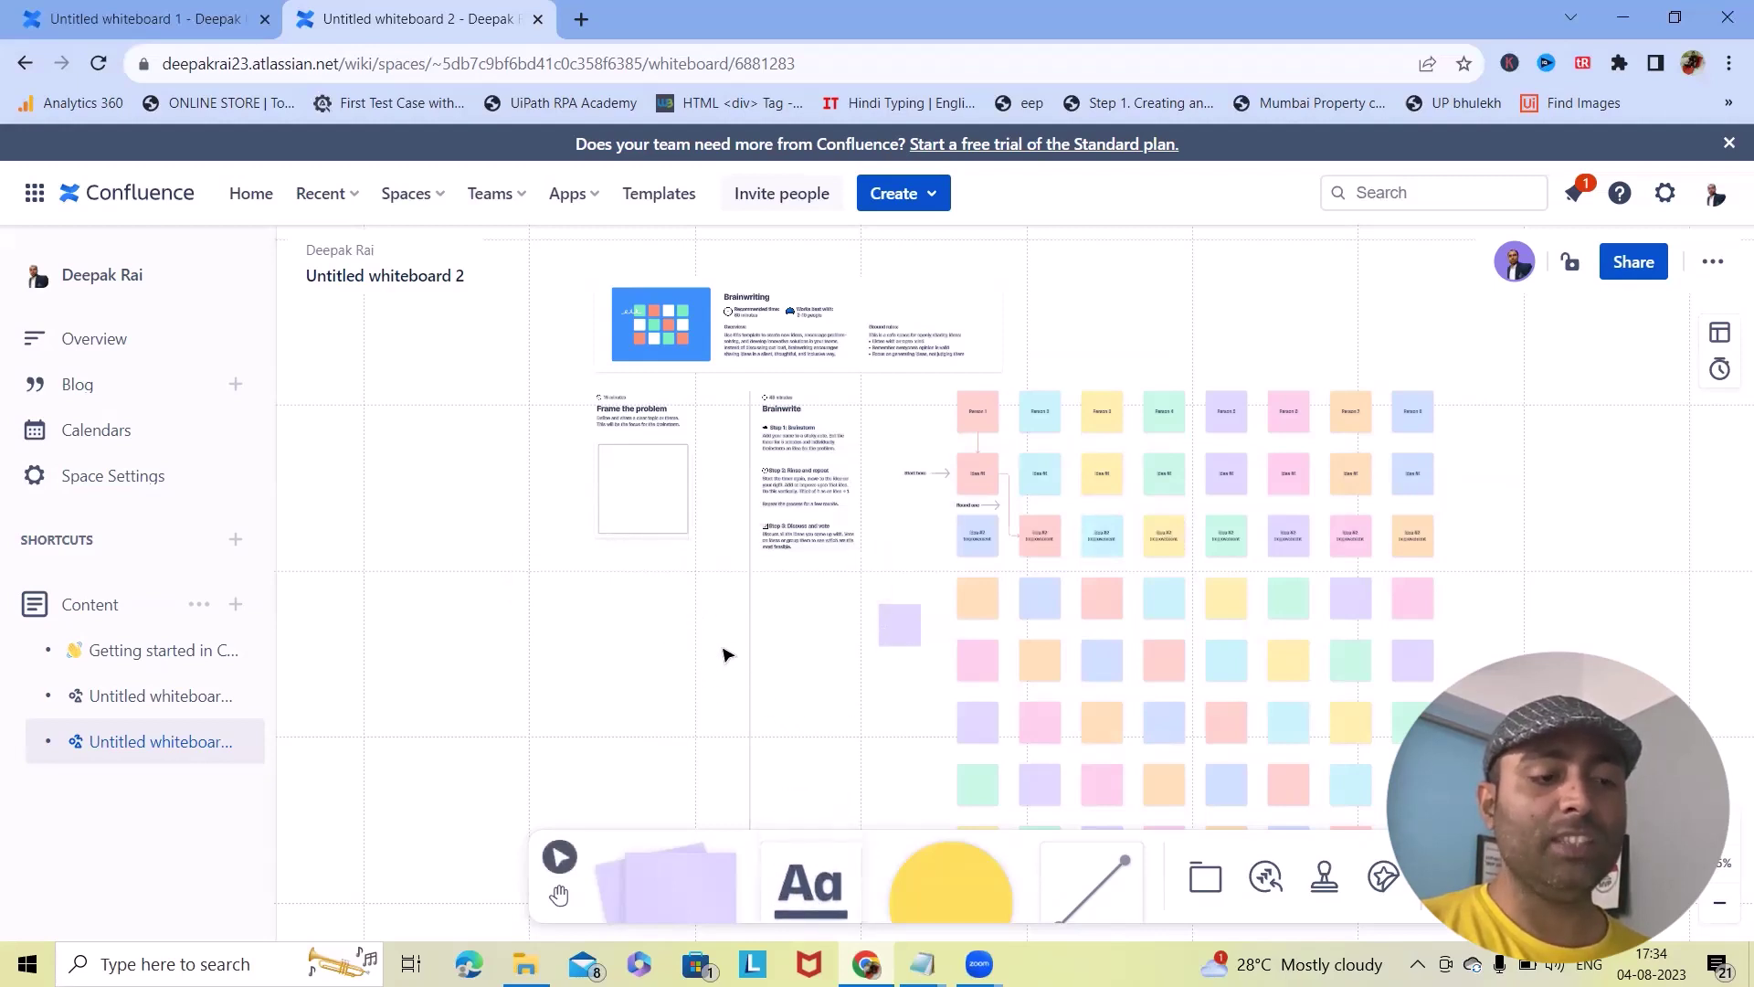
key("t")
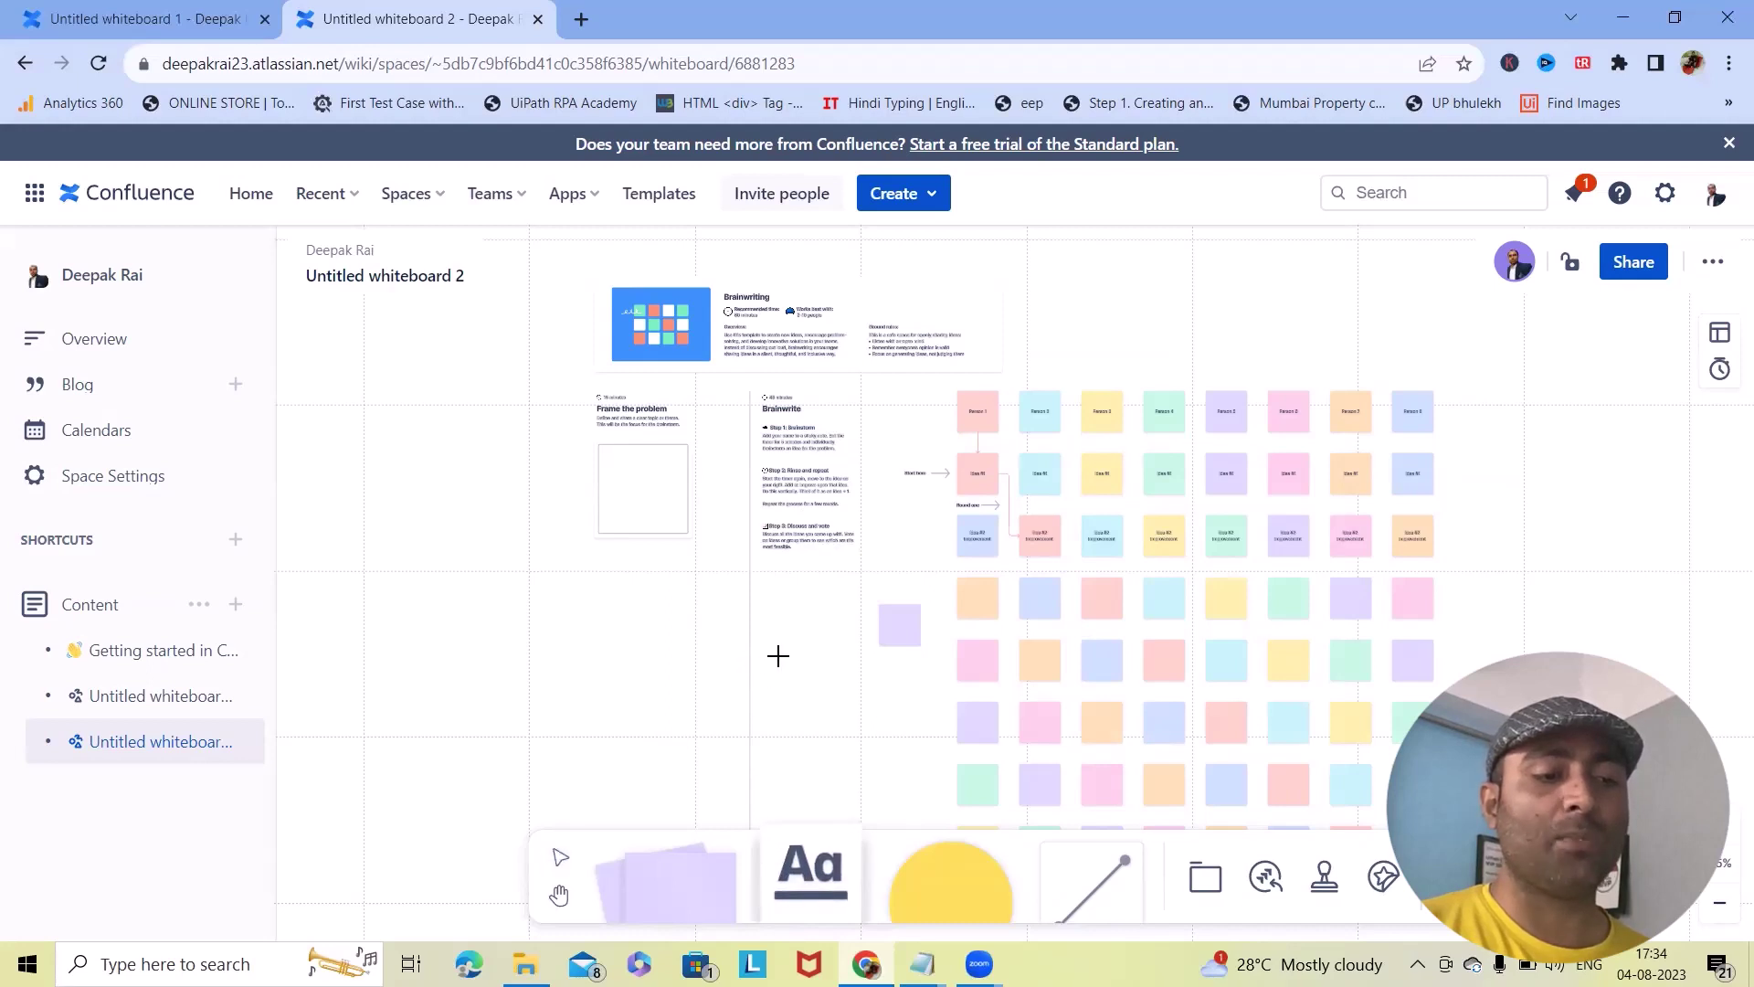
left_click(778, 654)
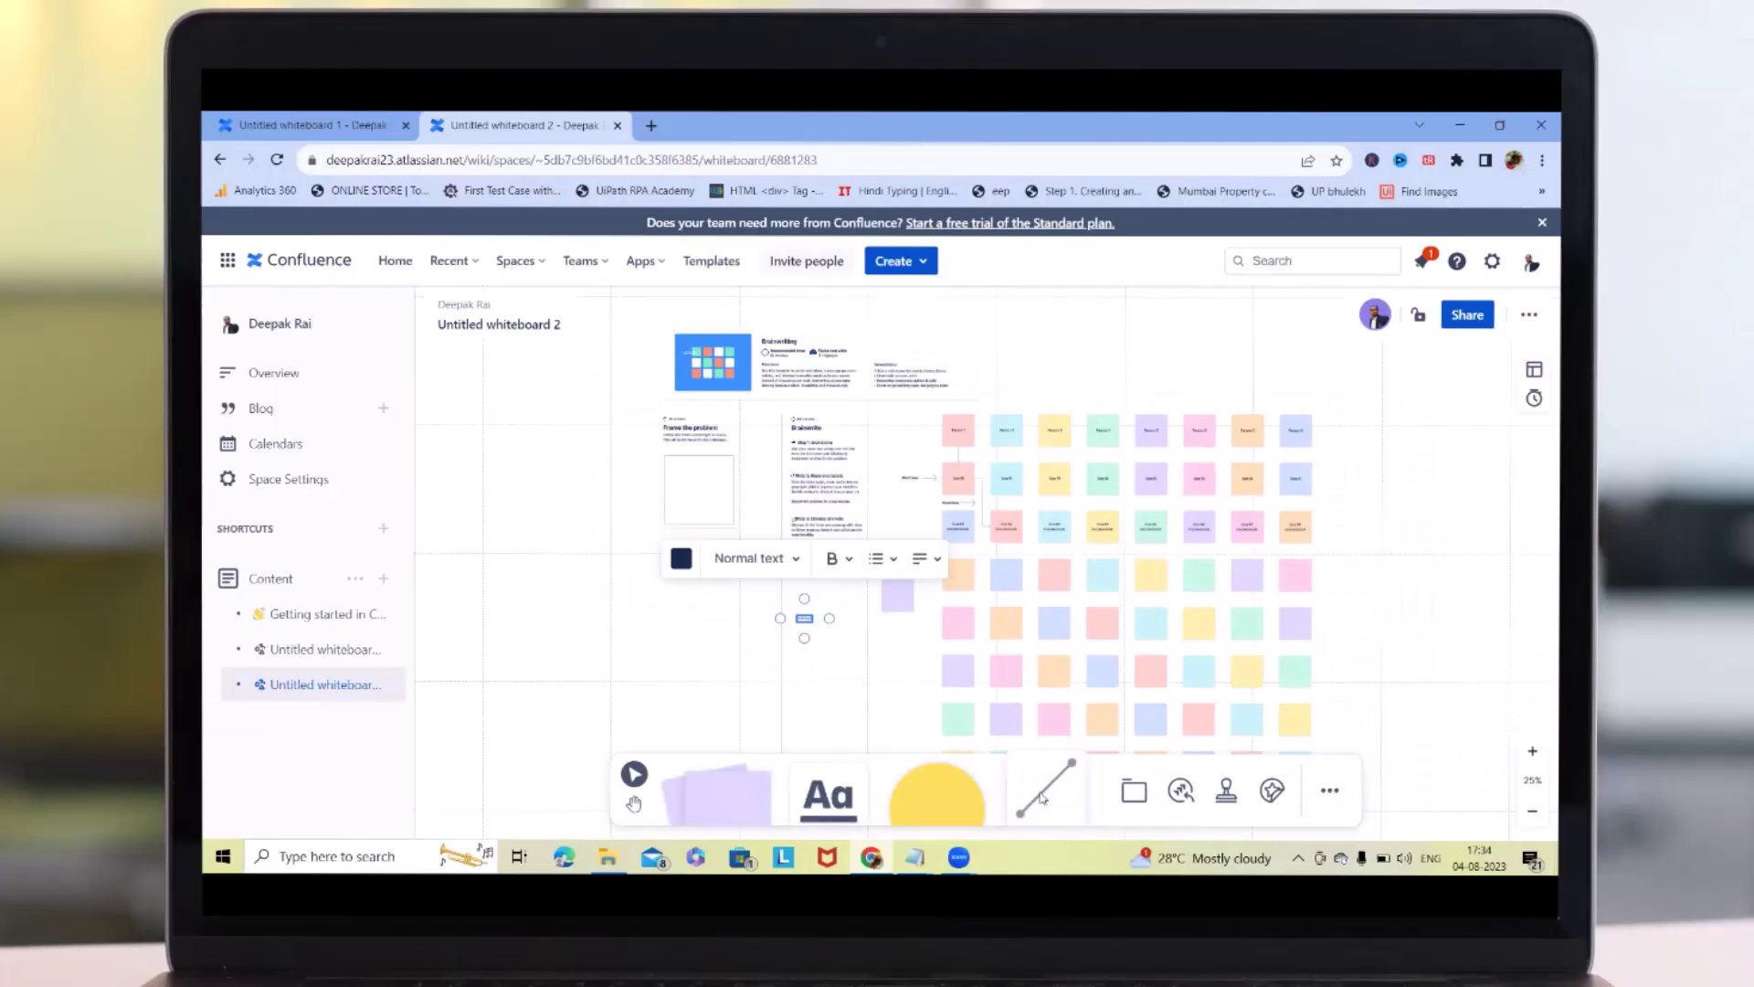
Add a small yellow circle shape at the top of the Brainwriting template.
left_click(1042, 798)
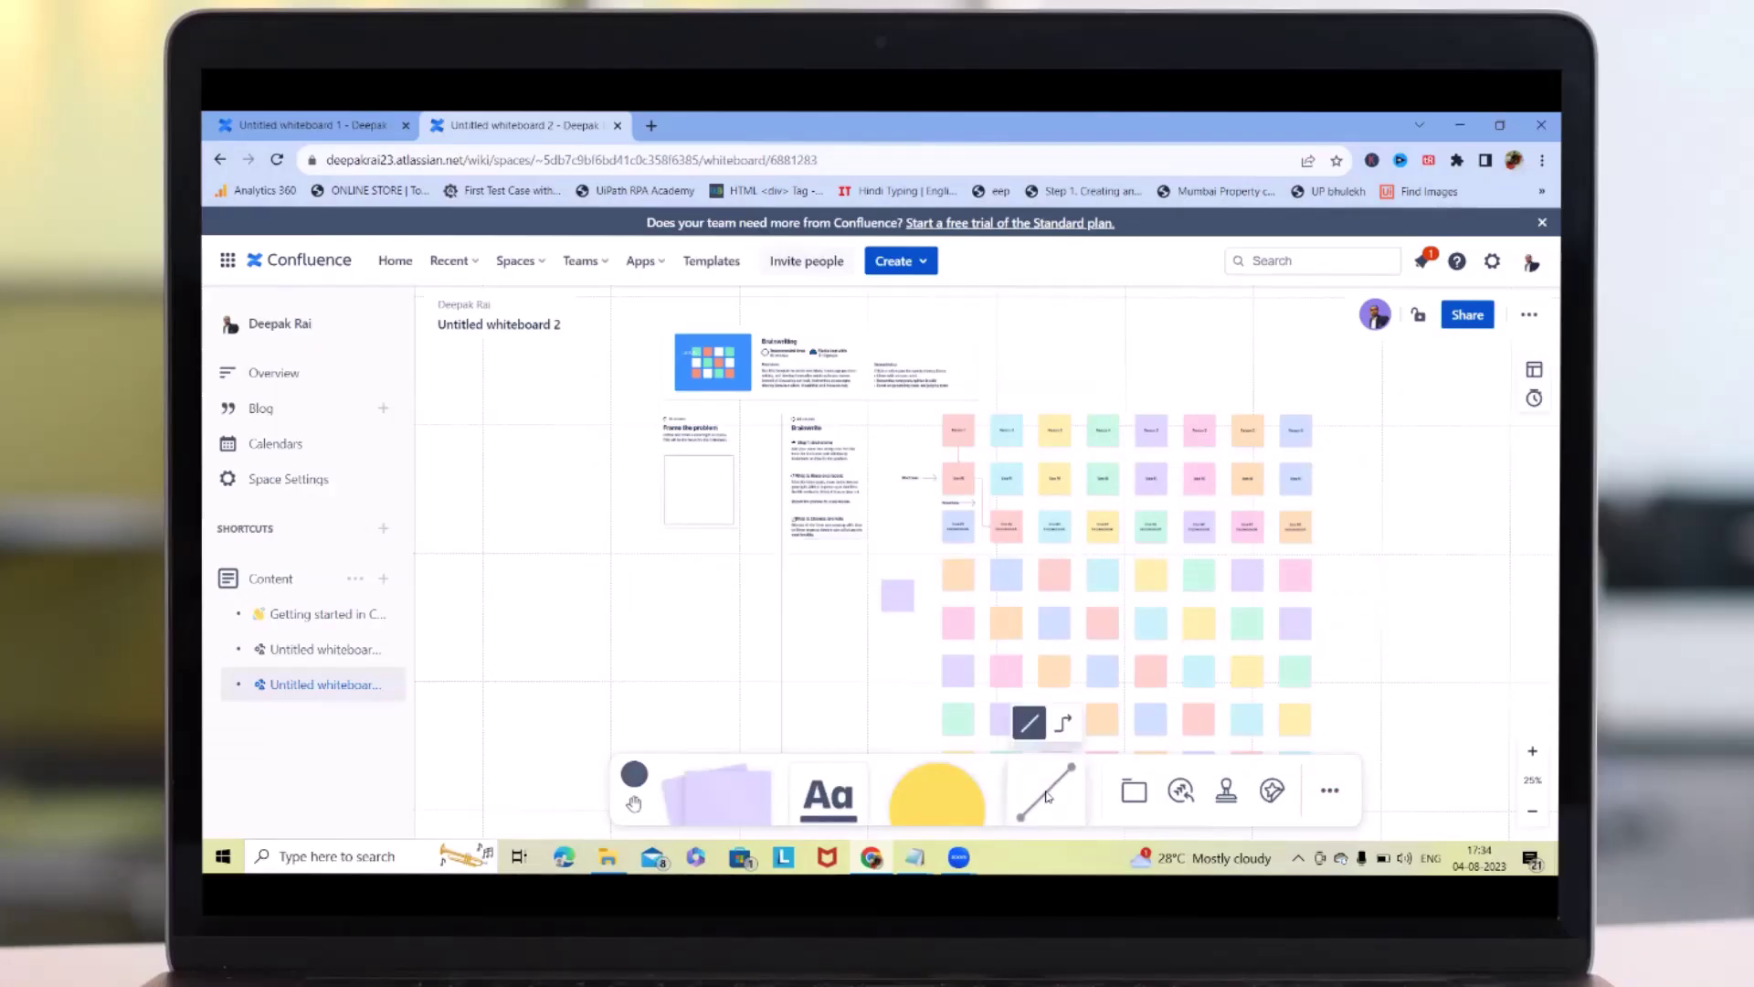
left_click(930, 791)
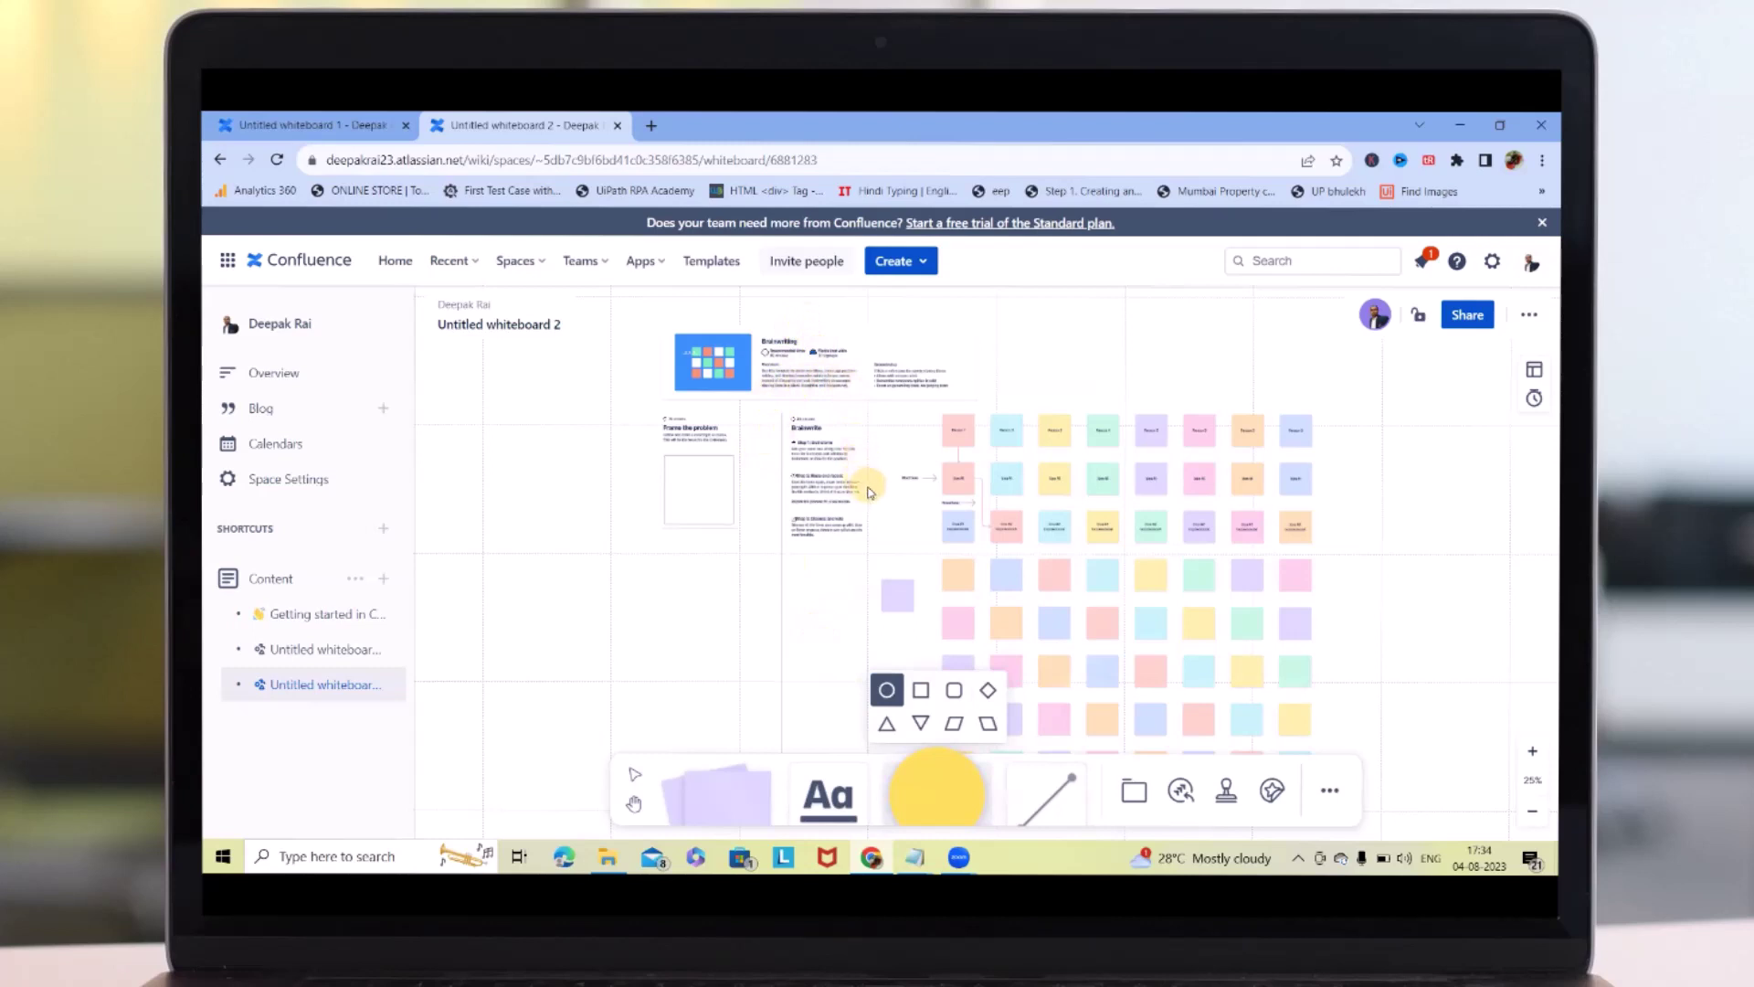
left_click(813, 364)
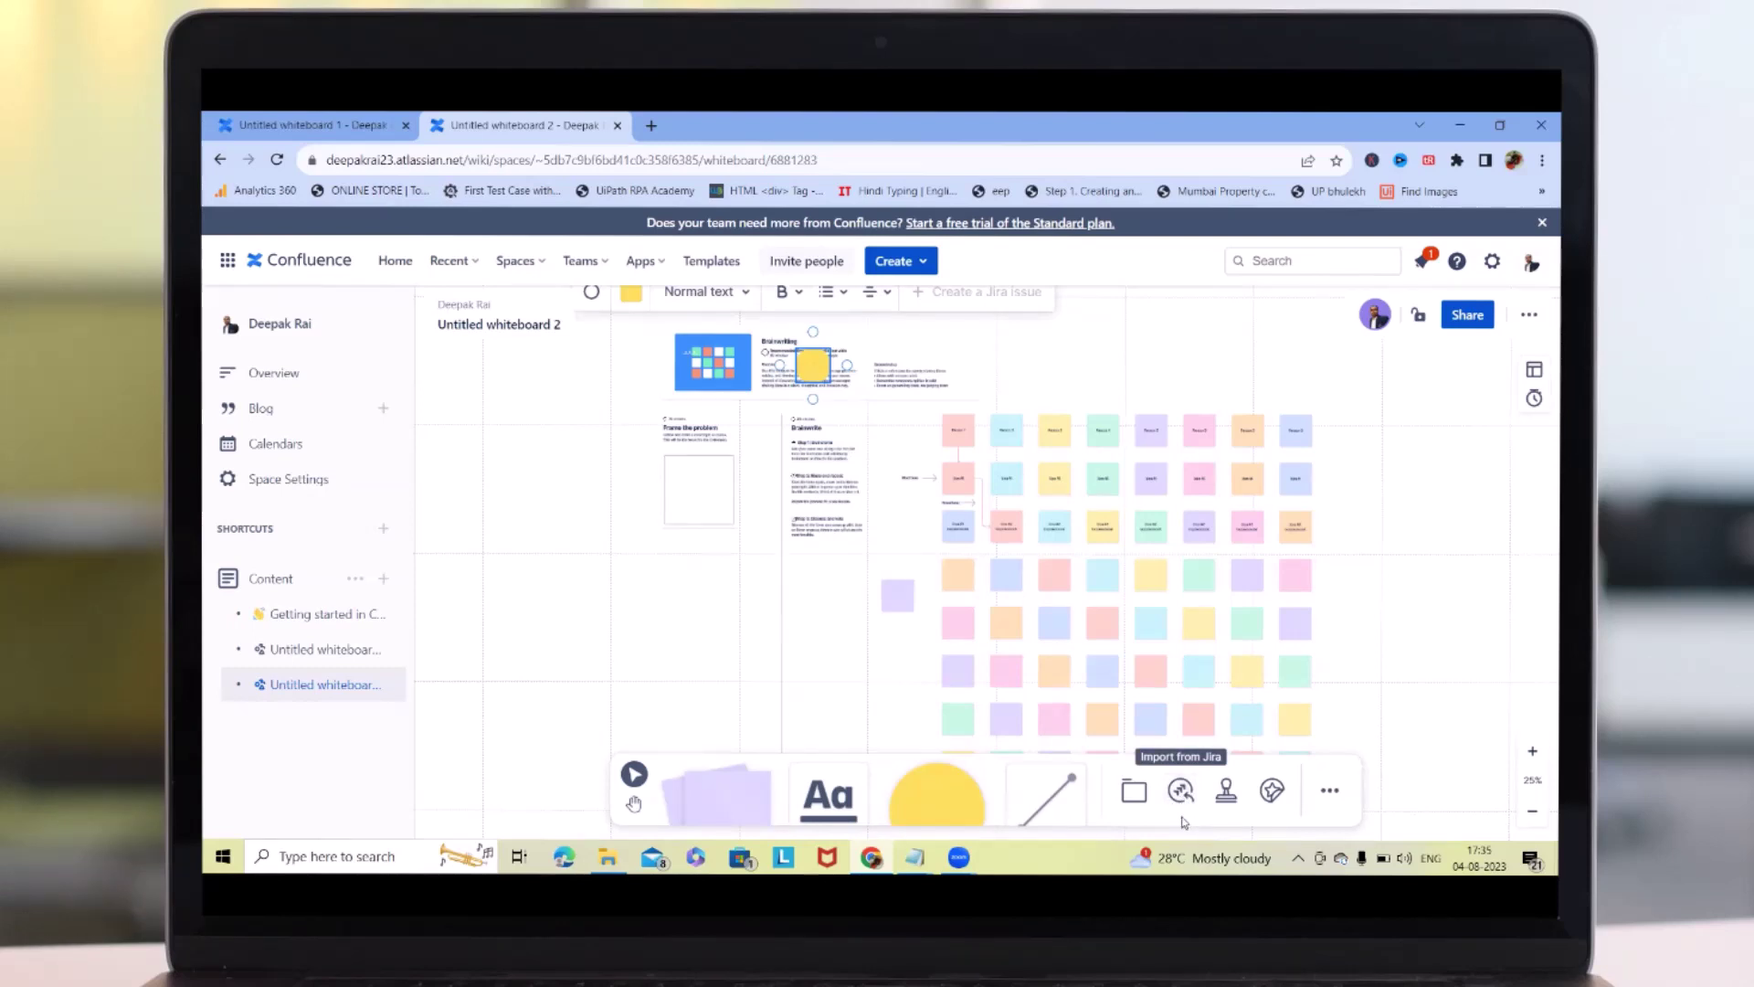
Place a cyan section below the Frame the problem area and bring up the stamps.
left_click(1133, 800)
left_click(710, 605)
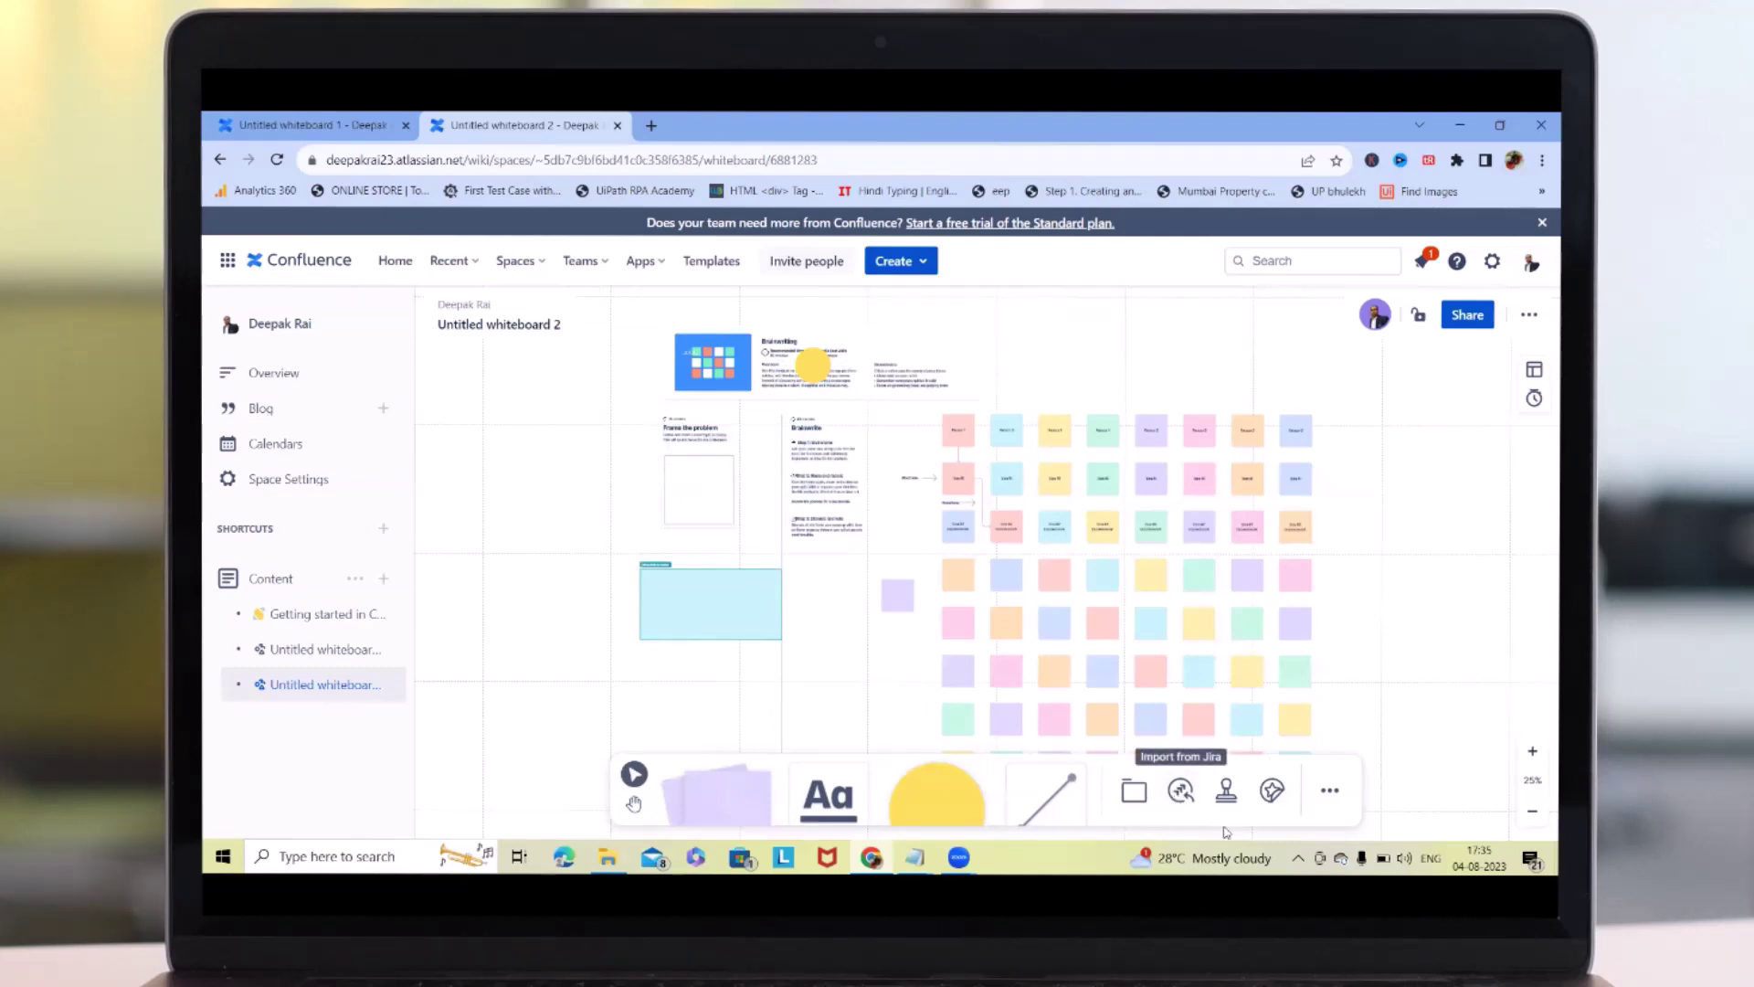
left_click(1227, 792)
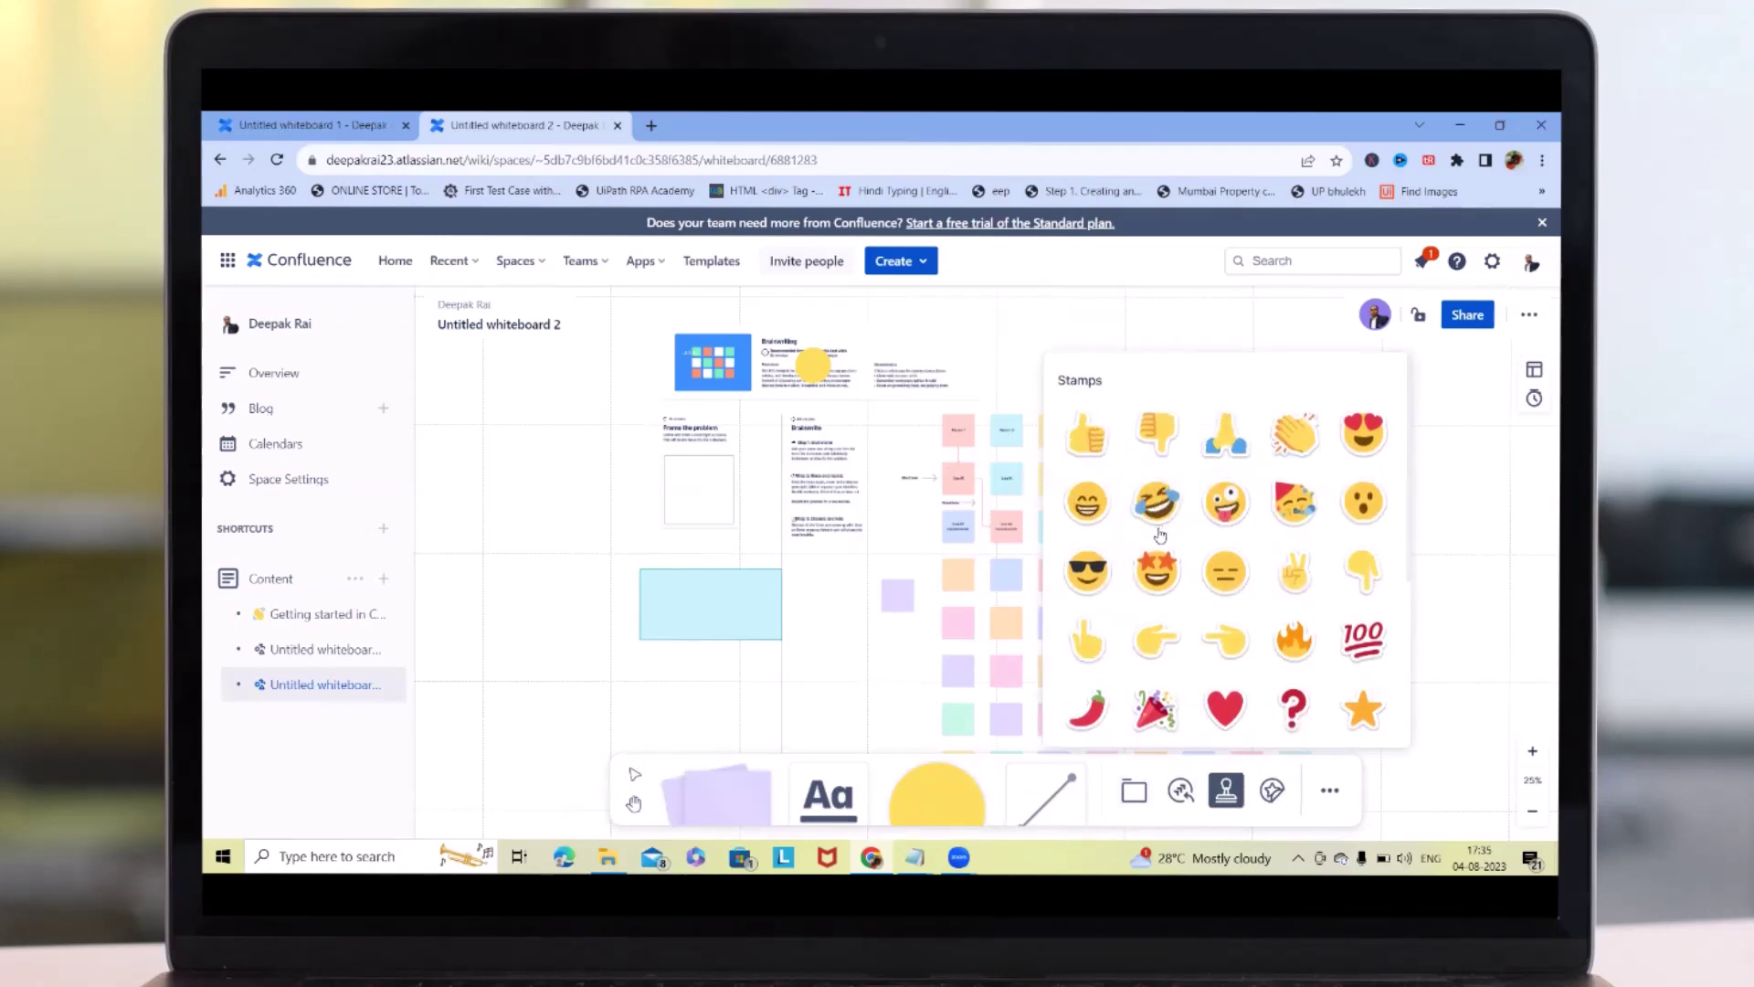
Scroll through the sticker sets, then show the extra tools: images, links, timer, templates.
left_click(1276, 793)
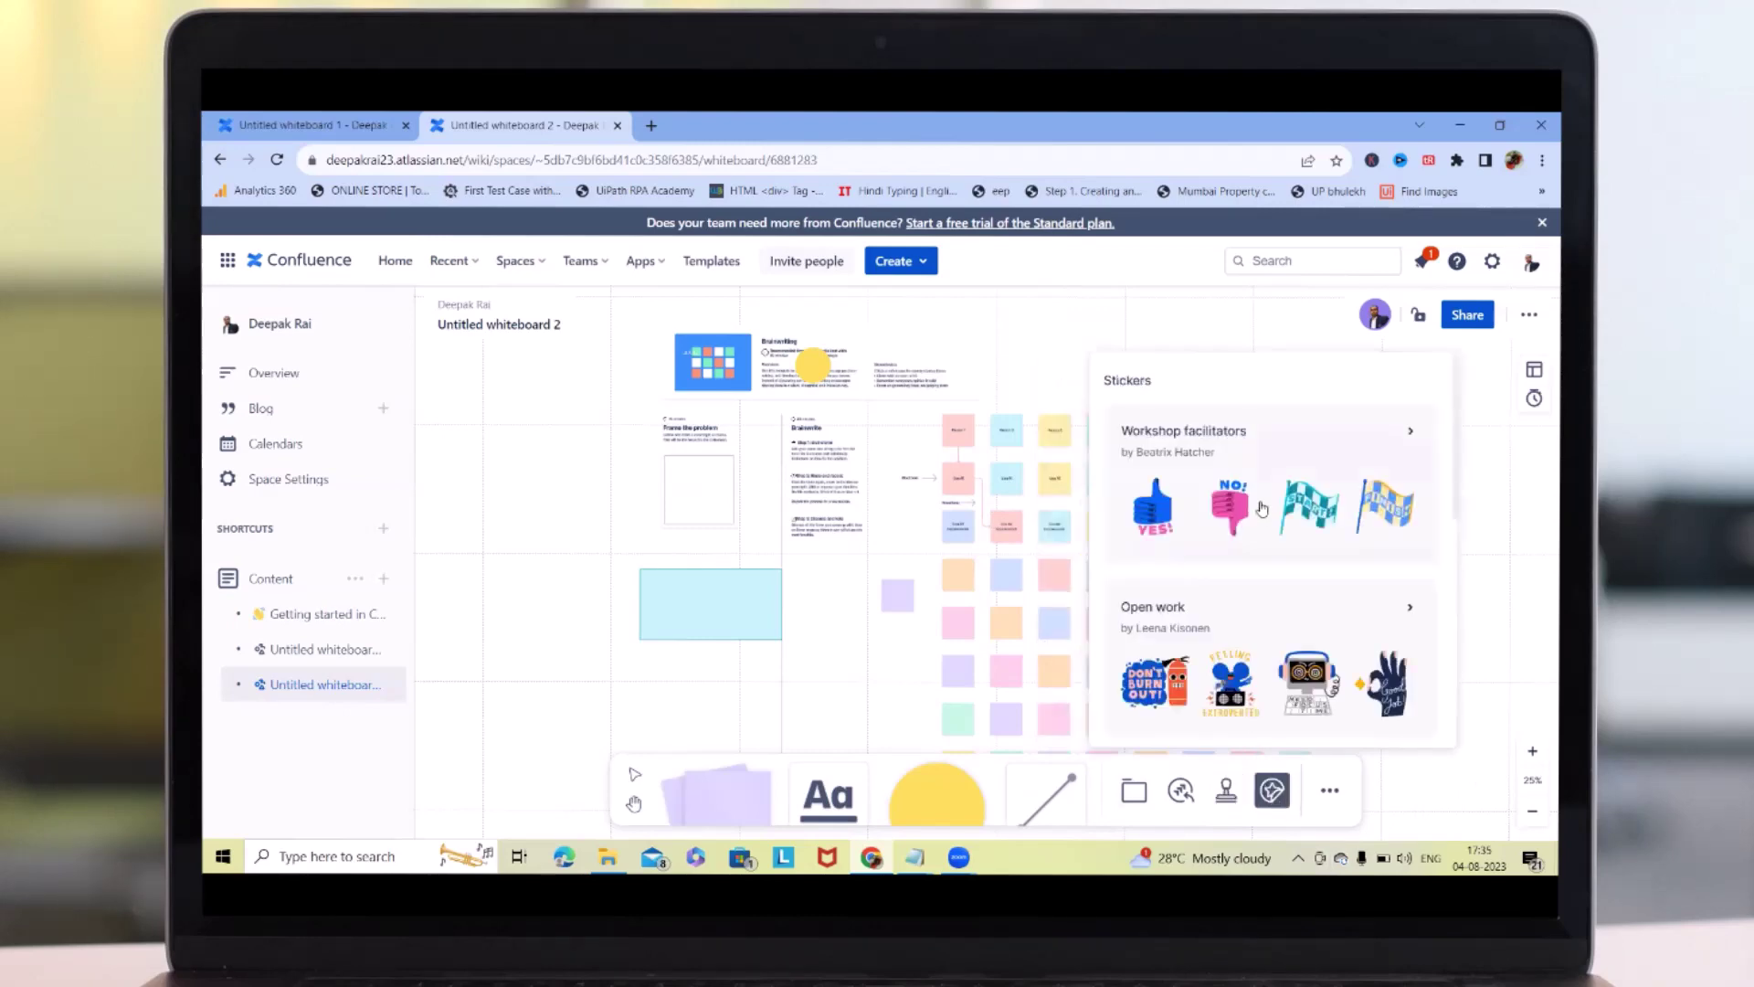
scroll(1224, 608, "down", 10)
scroll(1229, 607, "up", 10)
scroll(1290, 505, "down", 8)
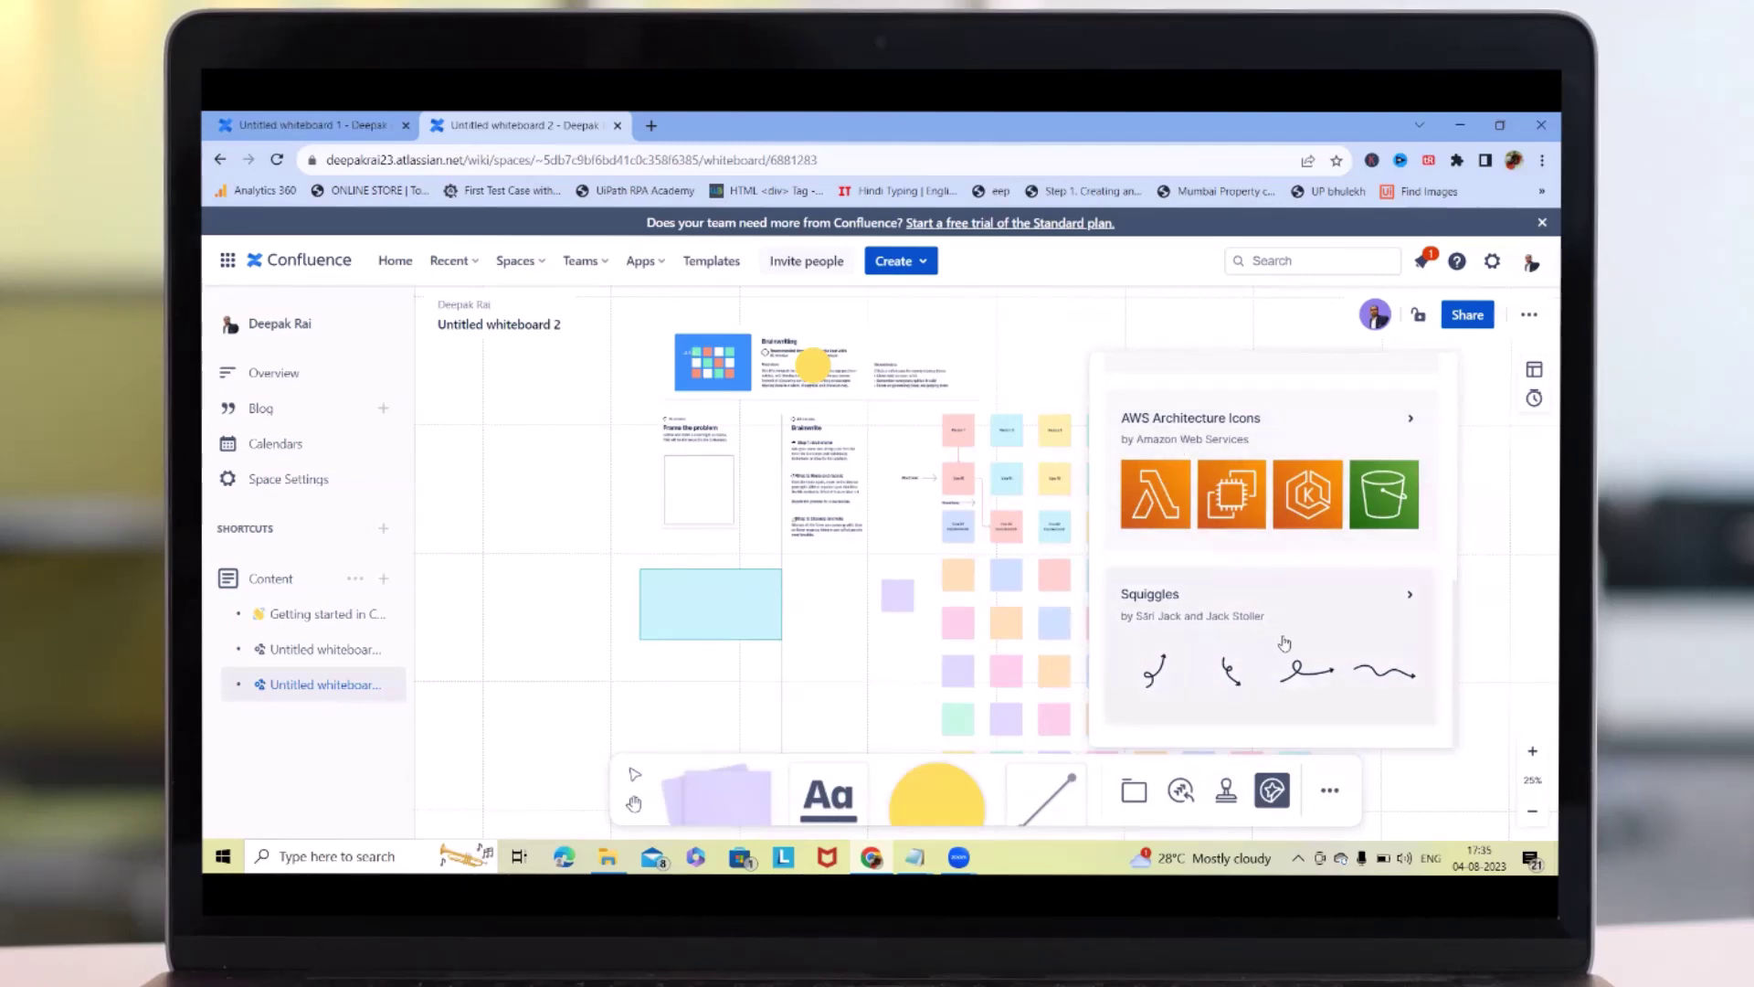
left_click(1330, 790)
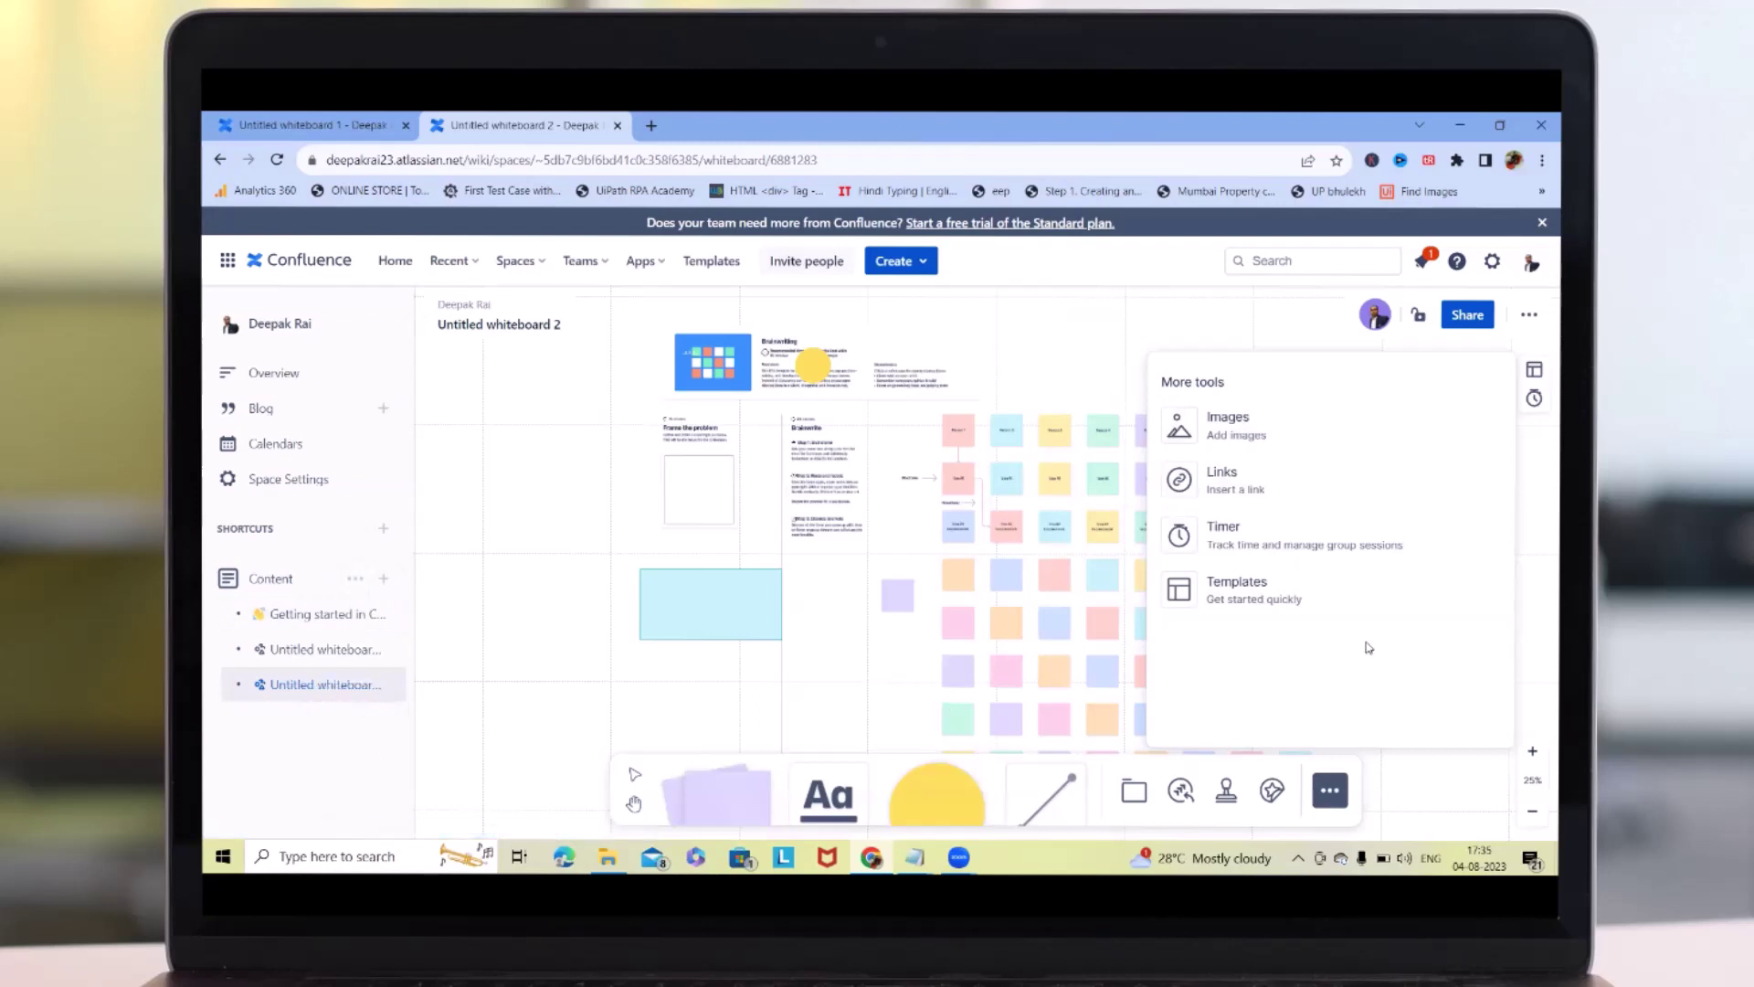
Browse the Planning and strategy, Diagramming and Team building template categories.
left_click(1253, 603)
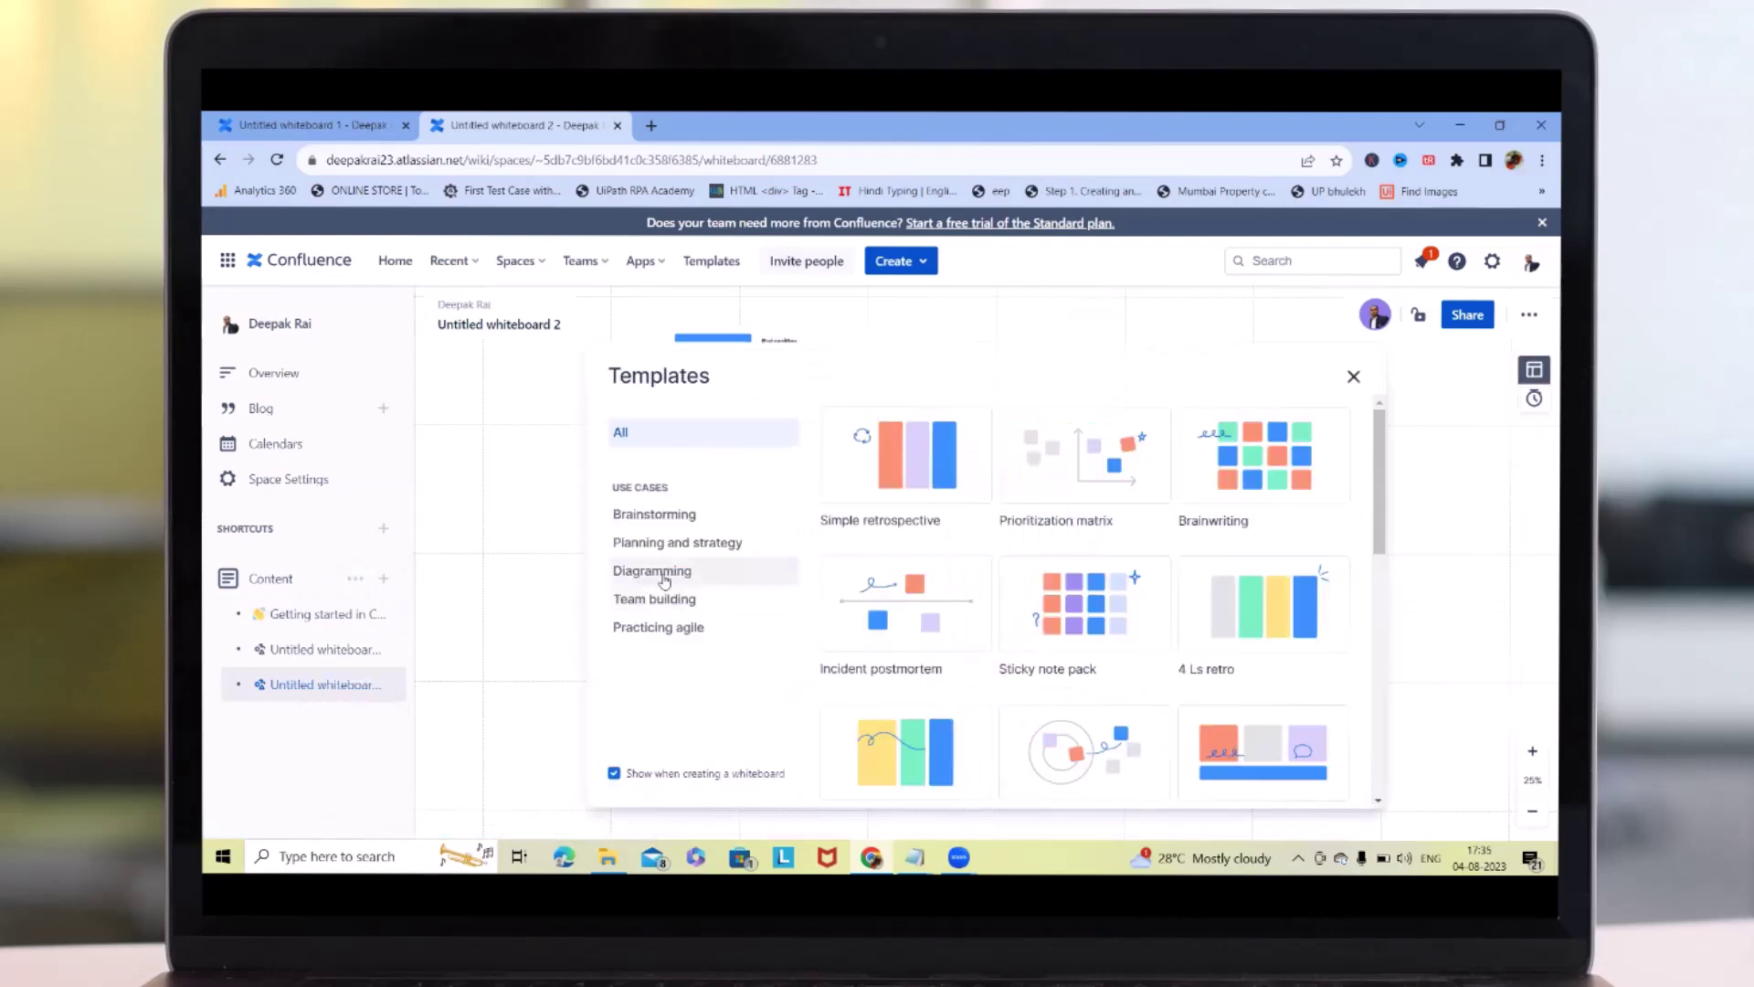
left_click(685, 546)
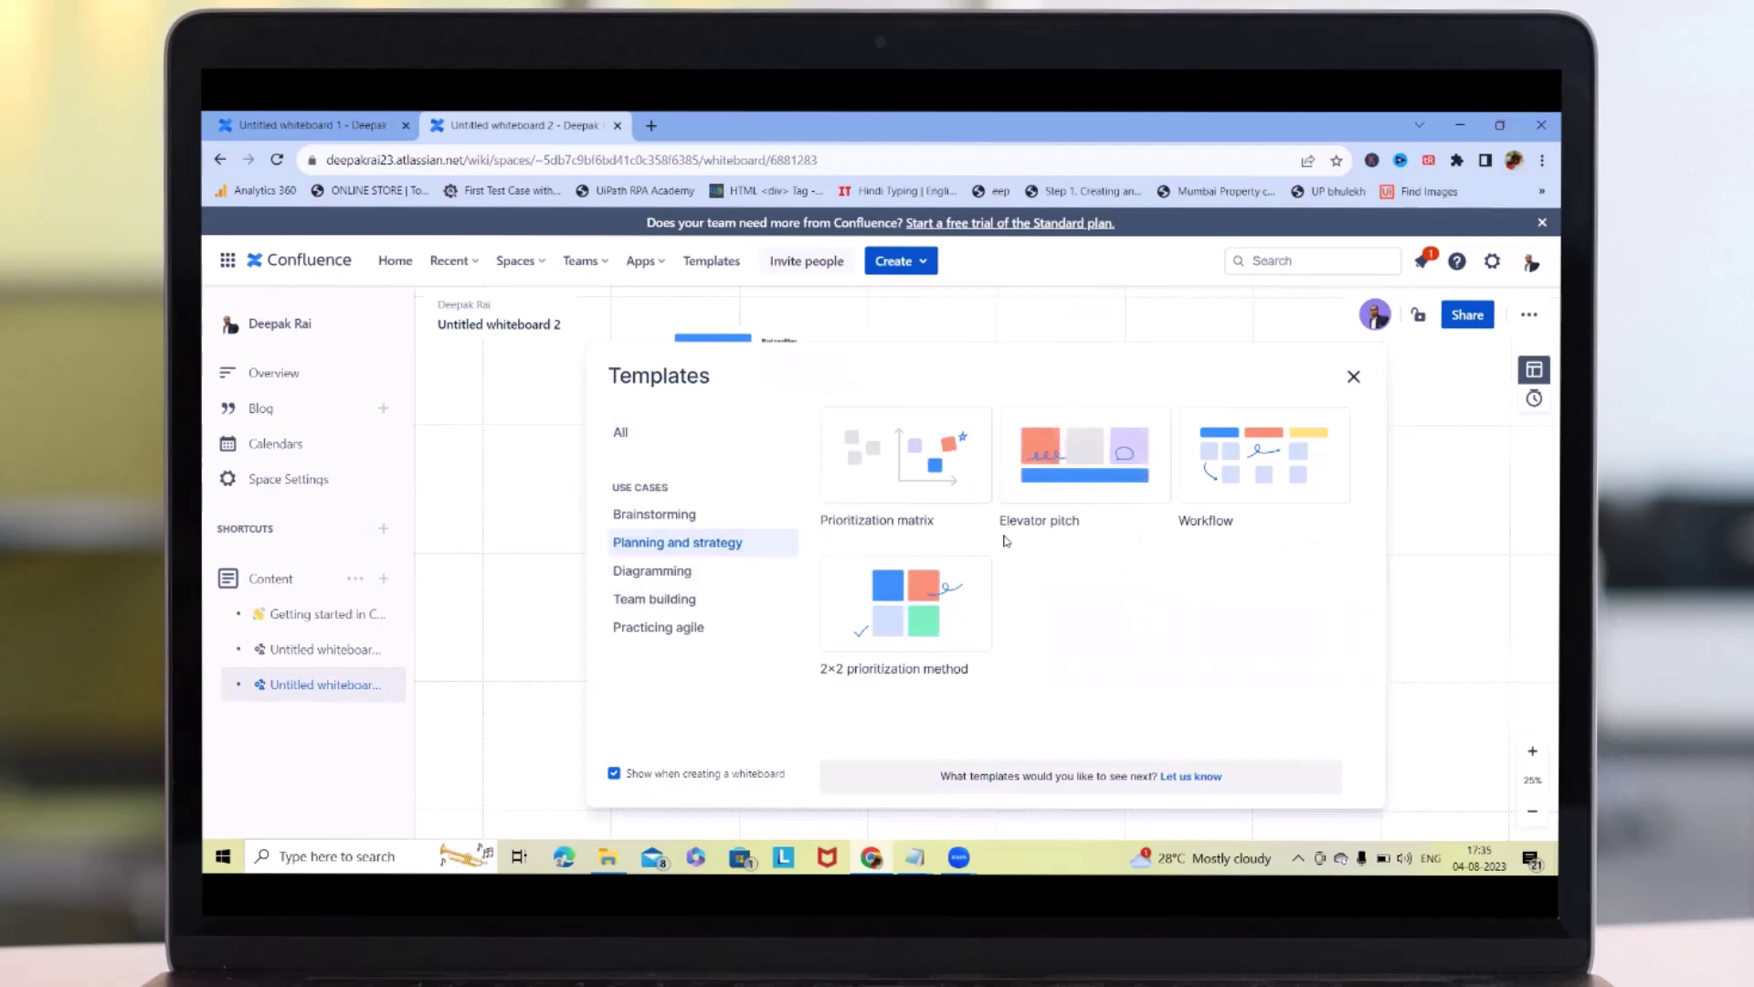
mouse_move(1055, 502)
left_click(685, 571)
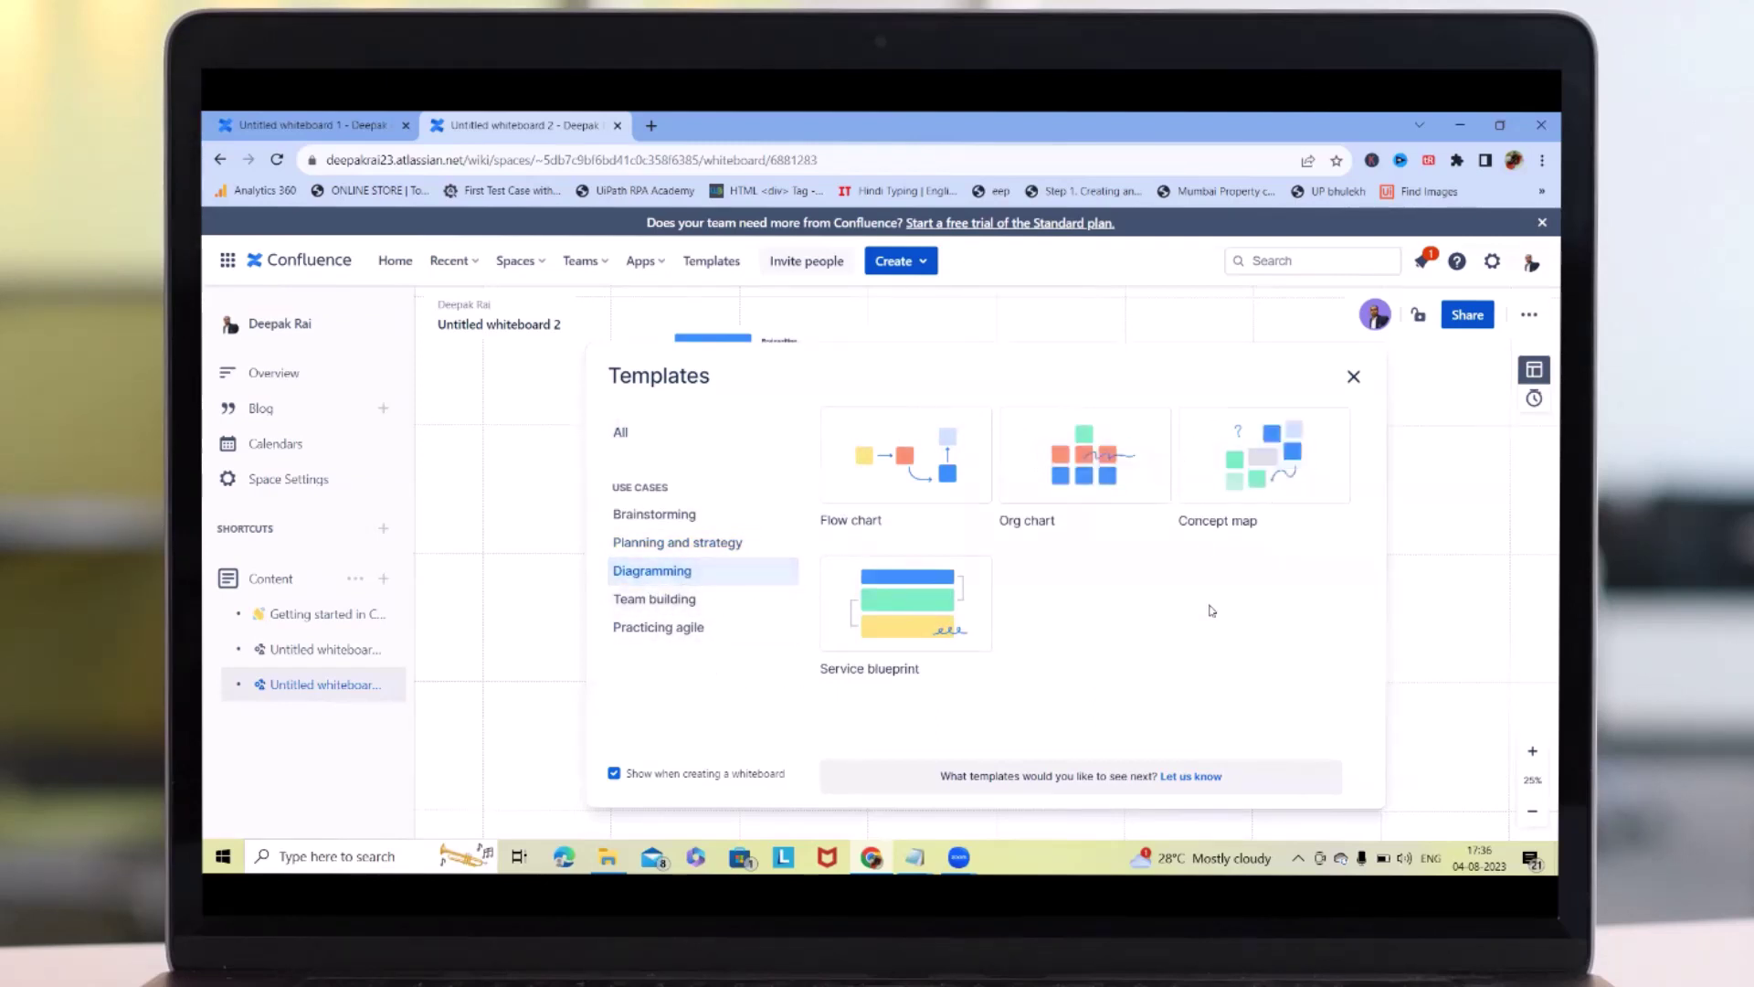
left_click(672, 600)
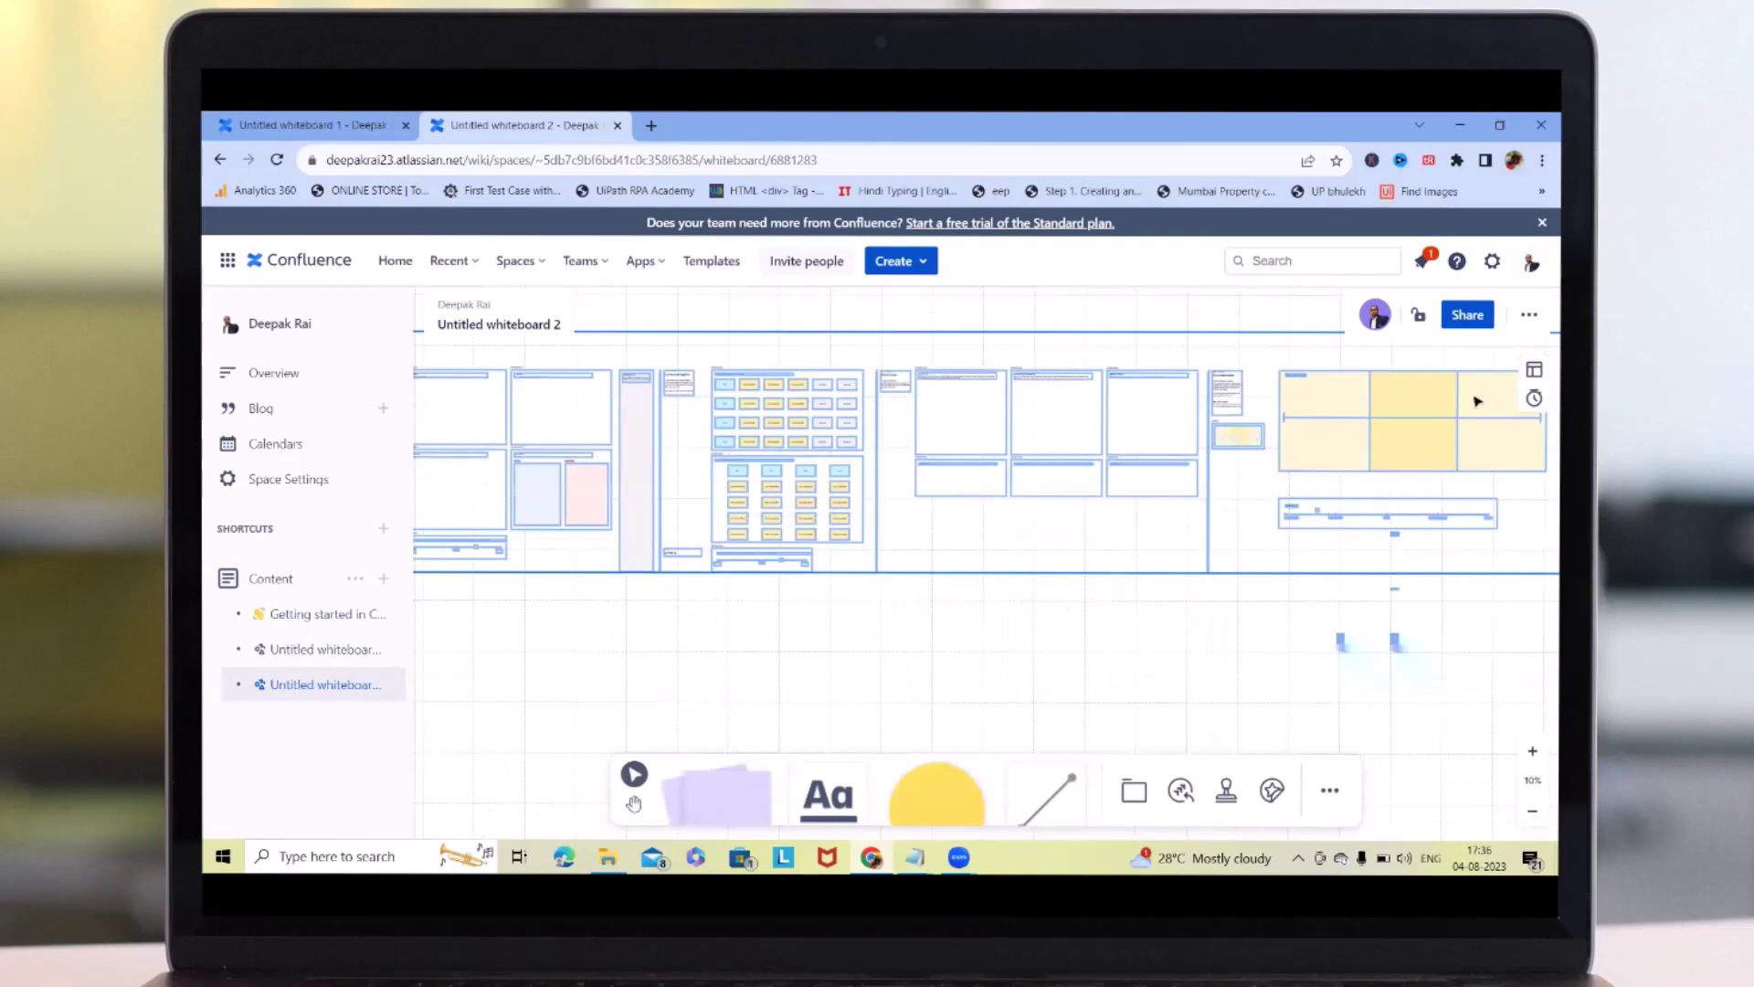
Close the template gallery and select items in the team-building layout.
left_click(1535, 372)
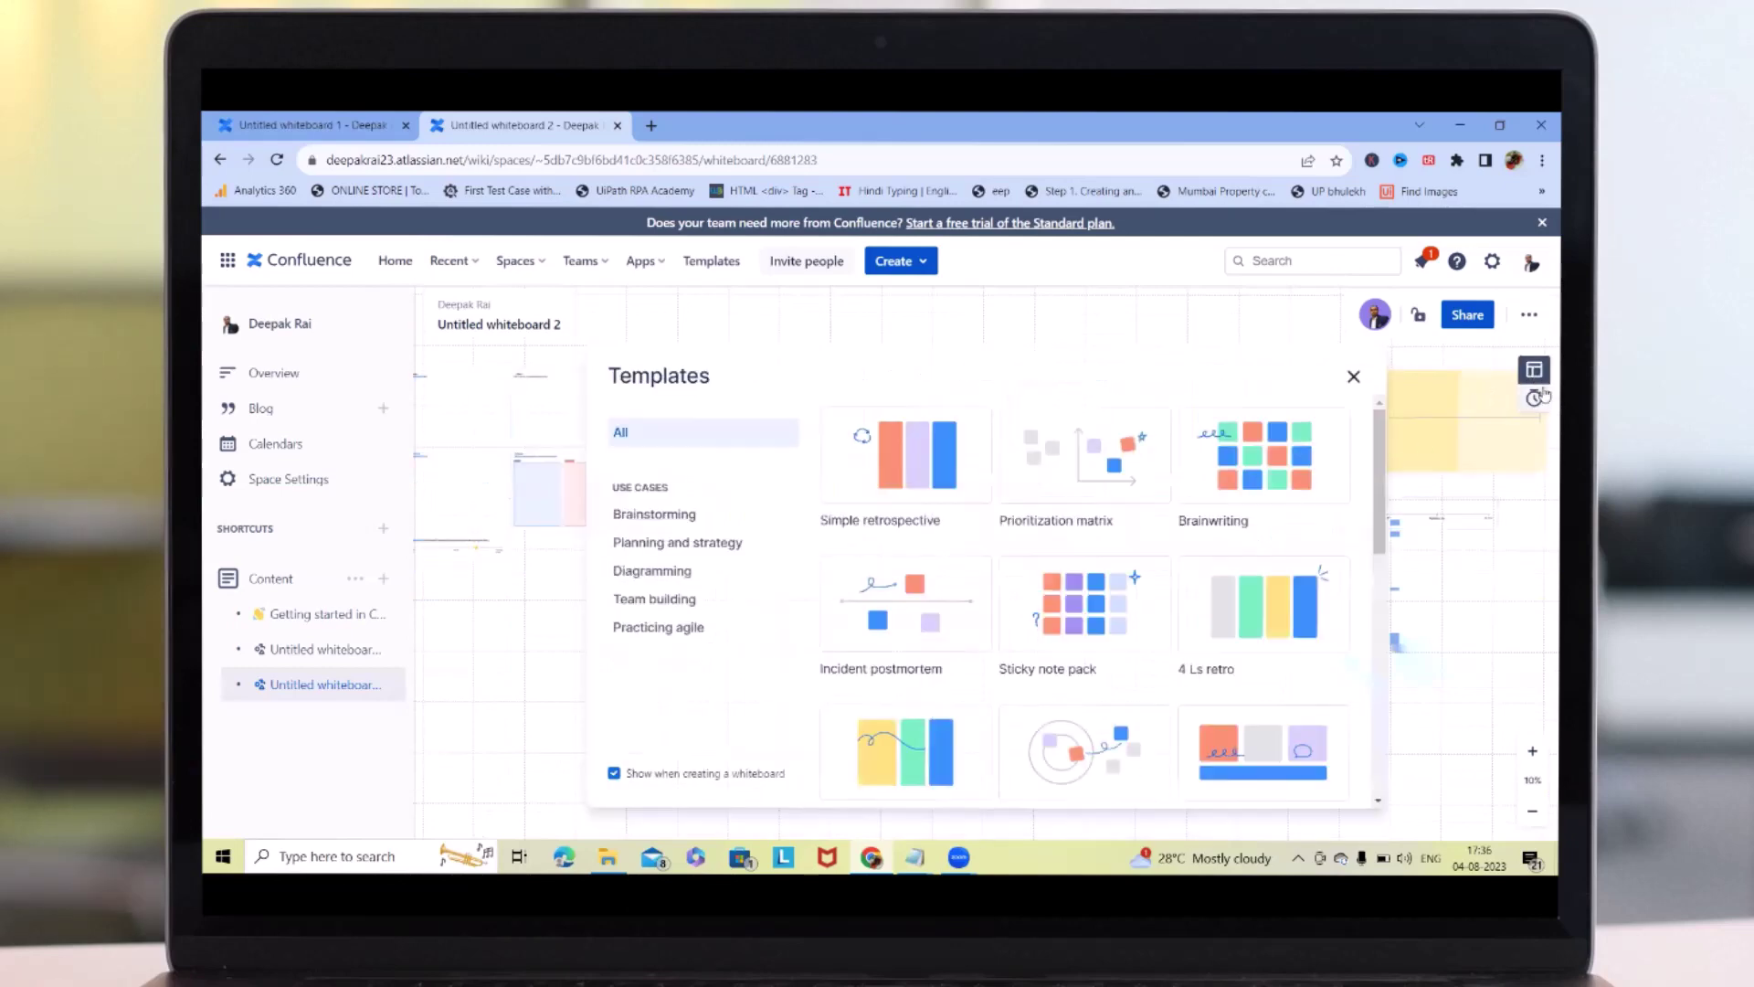
left_click(1354, 378)
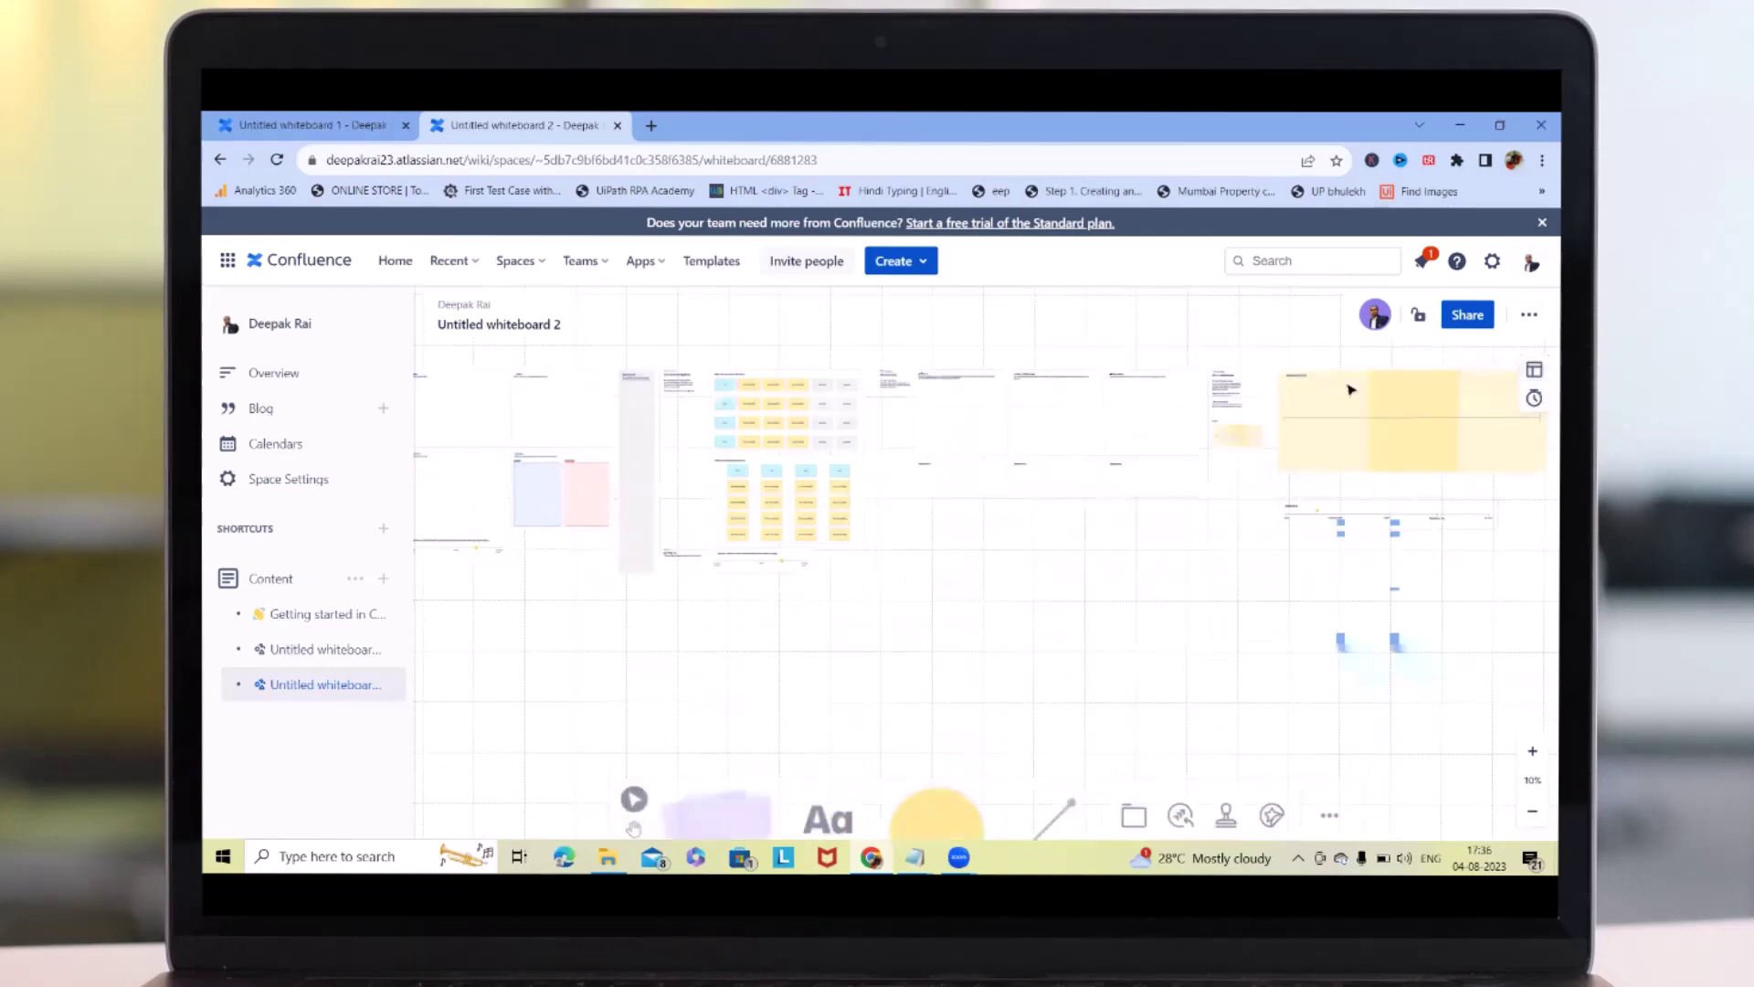
left_click(782, 458)
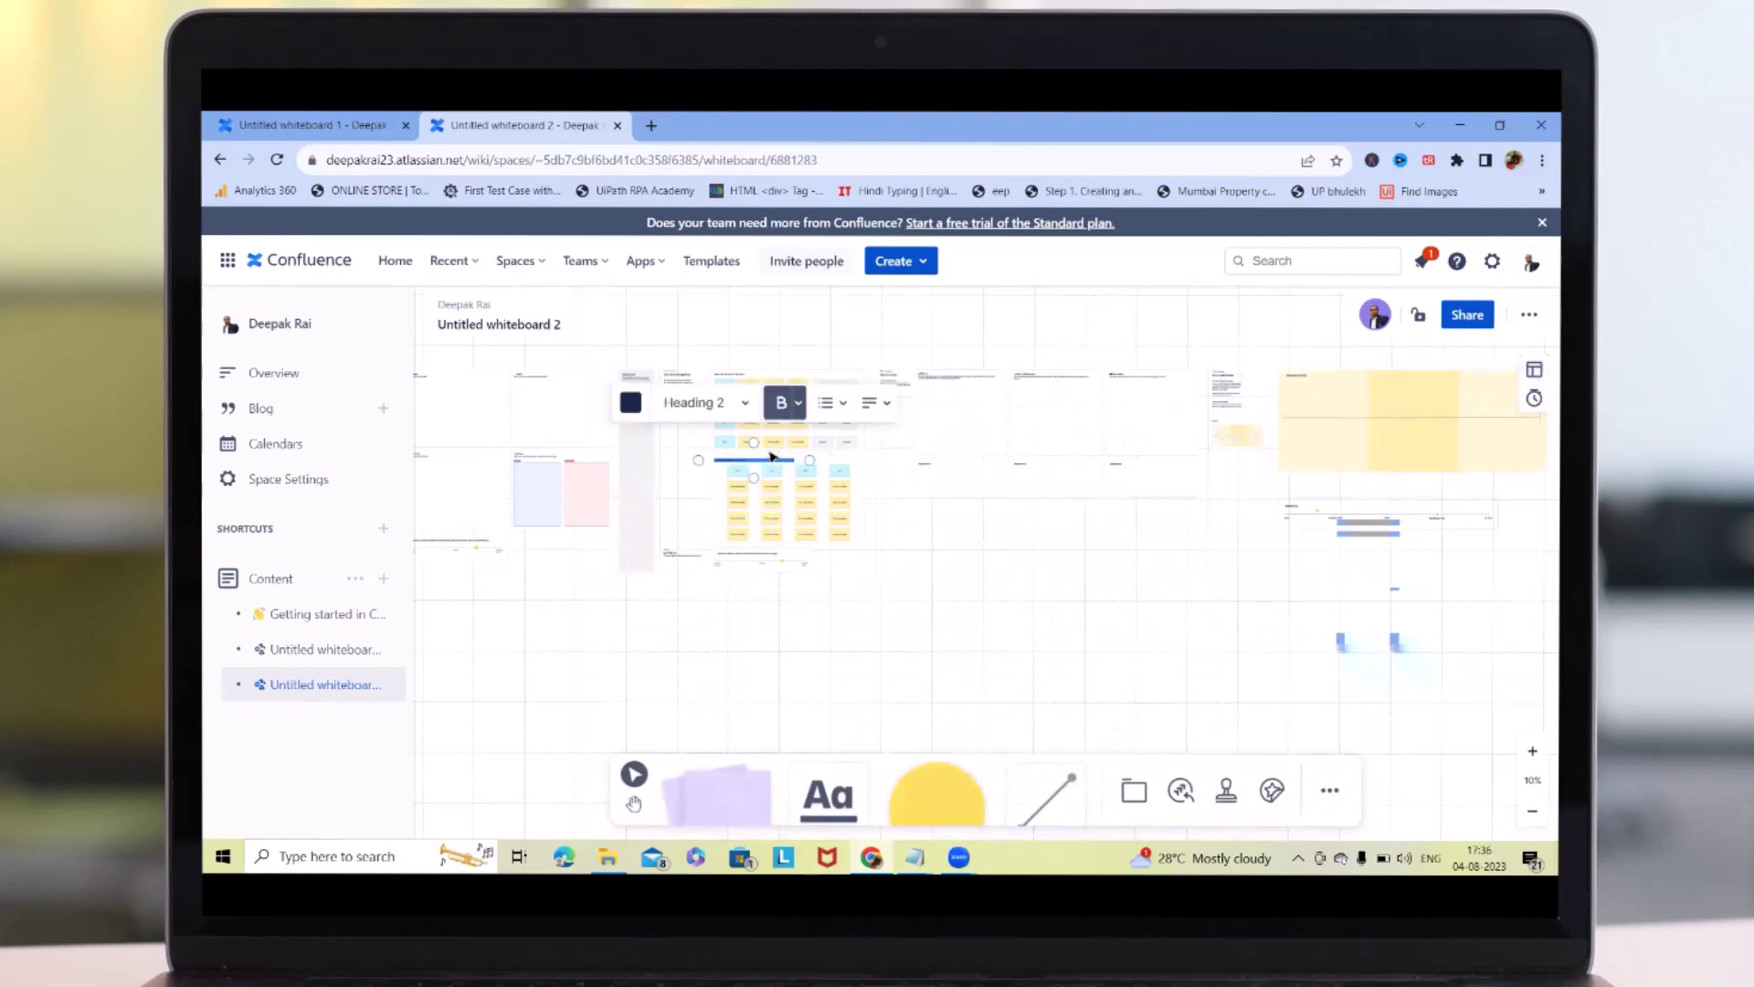
left_click(816, 643)
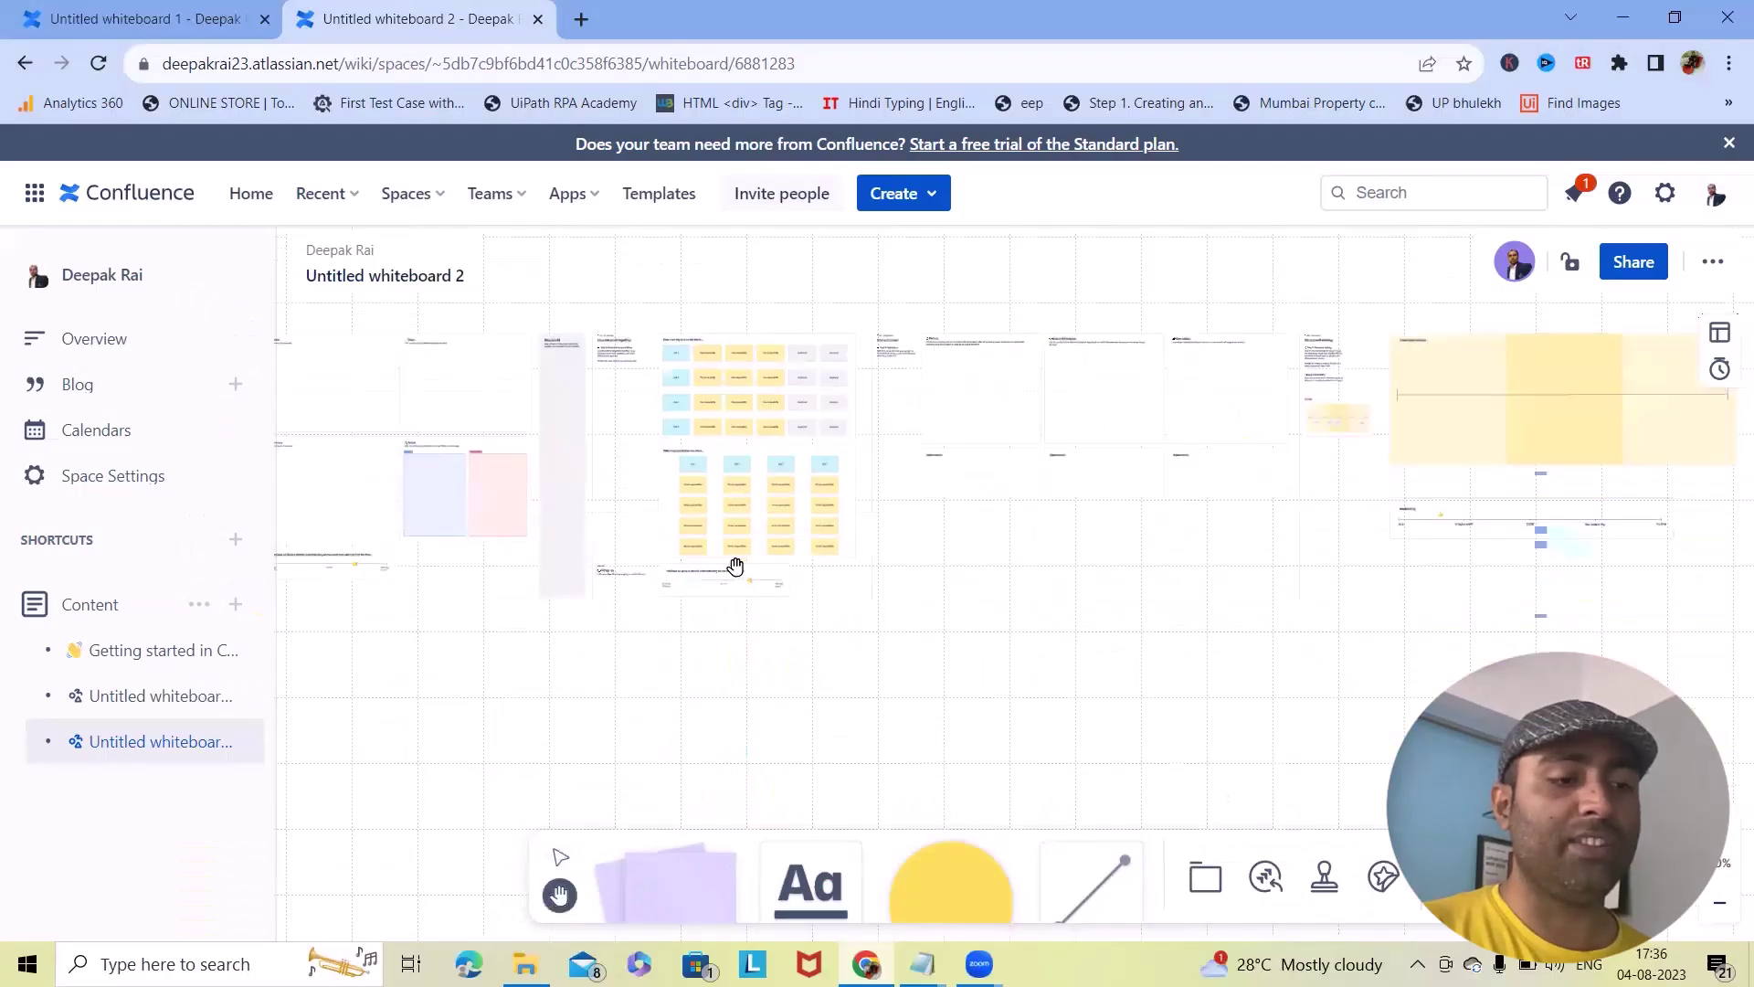
left_click(560, 859)
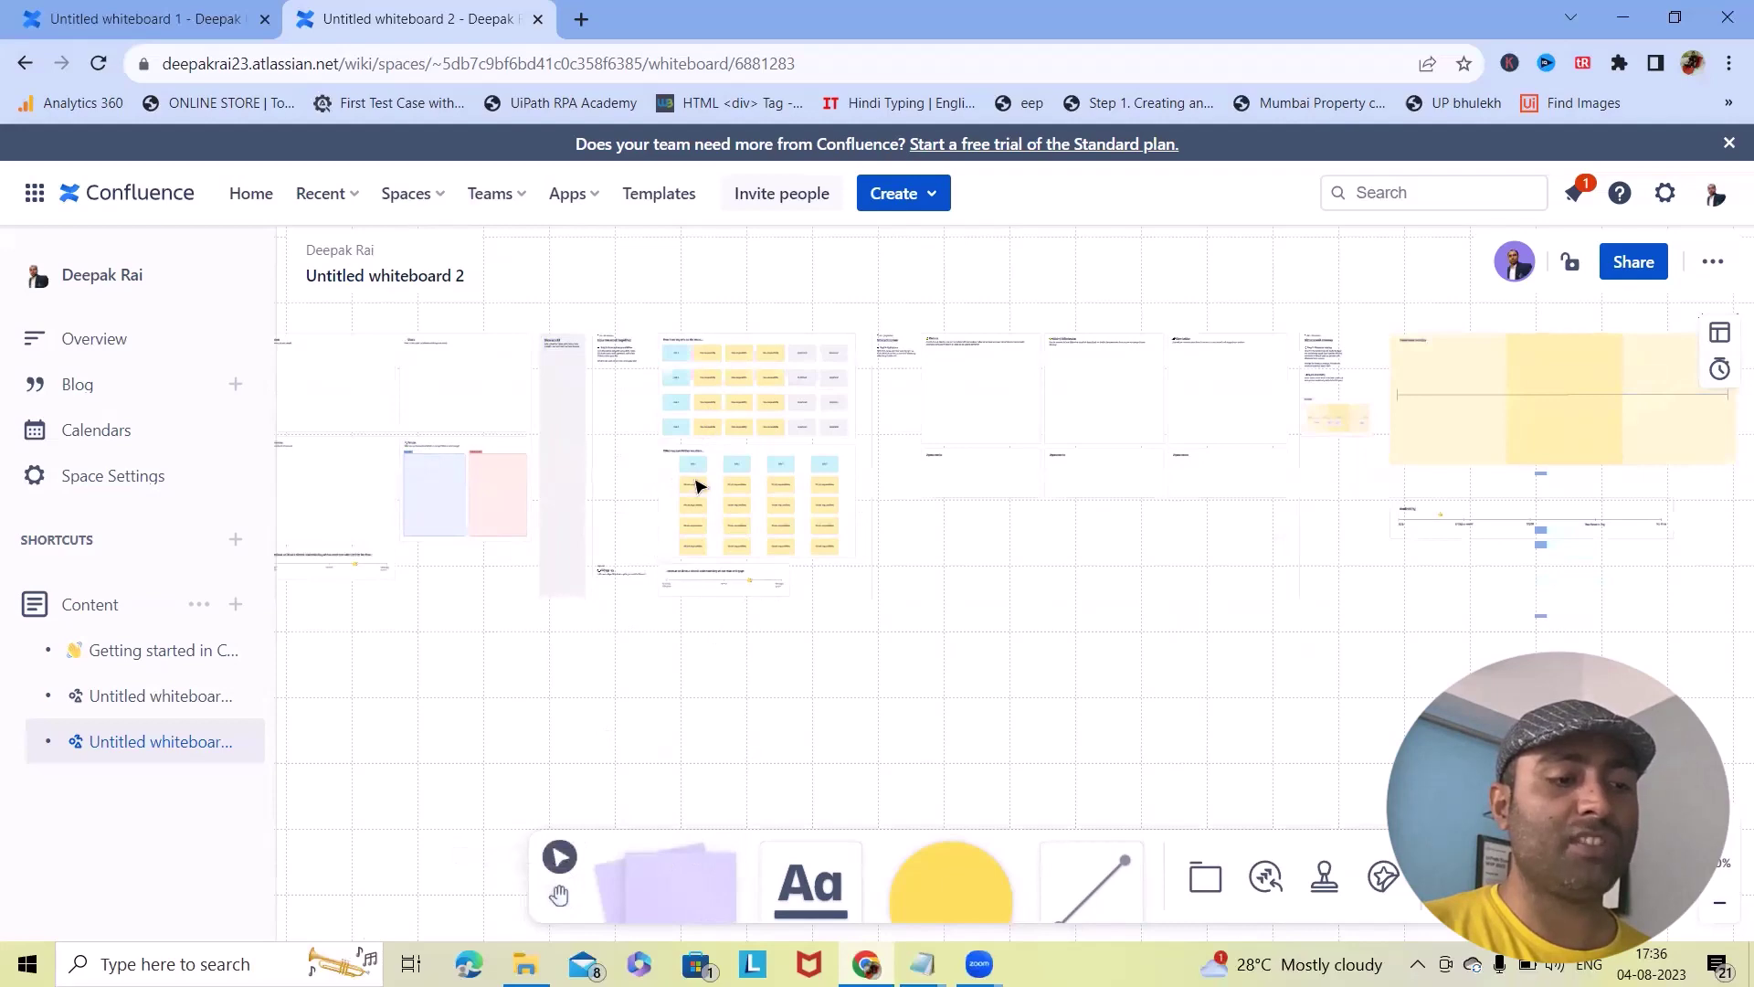
scroll(706, 507, "up", 2)
scroll(716, 528, "down", 2)
scroll(715, 534, "up", 2)
scroll(716, 537, "up", 2)
left_click(750, 670)
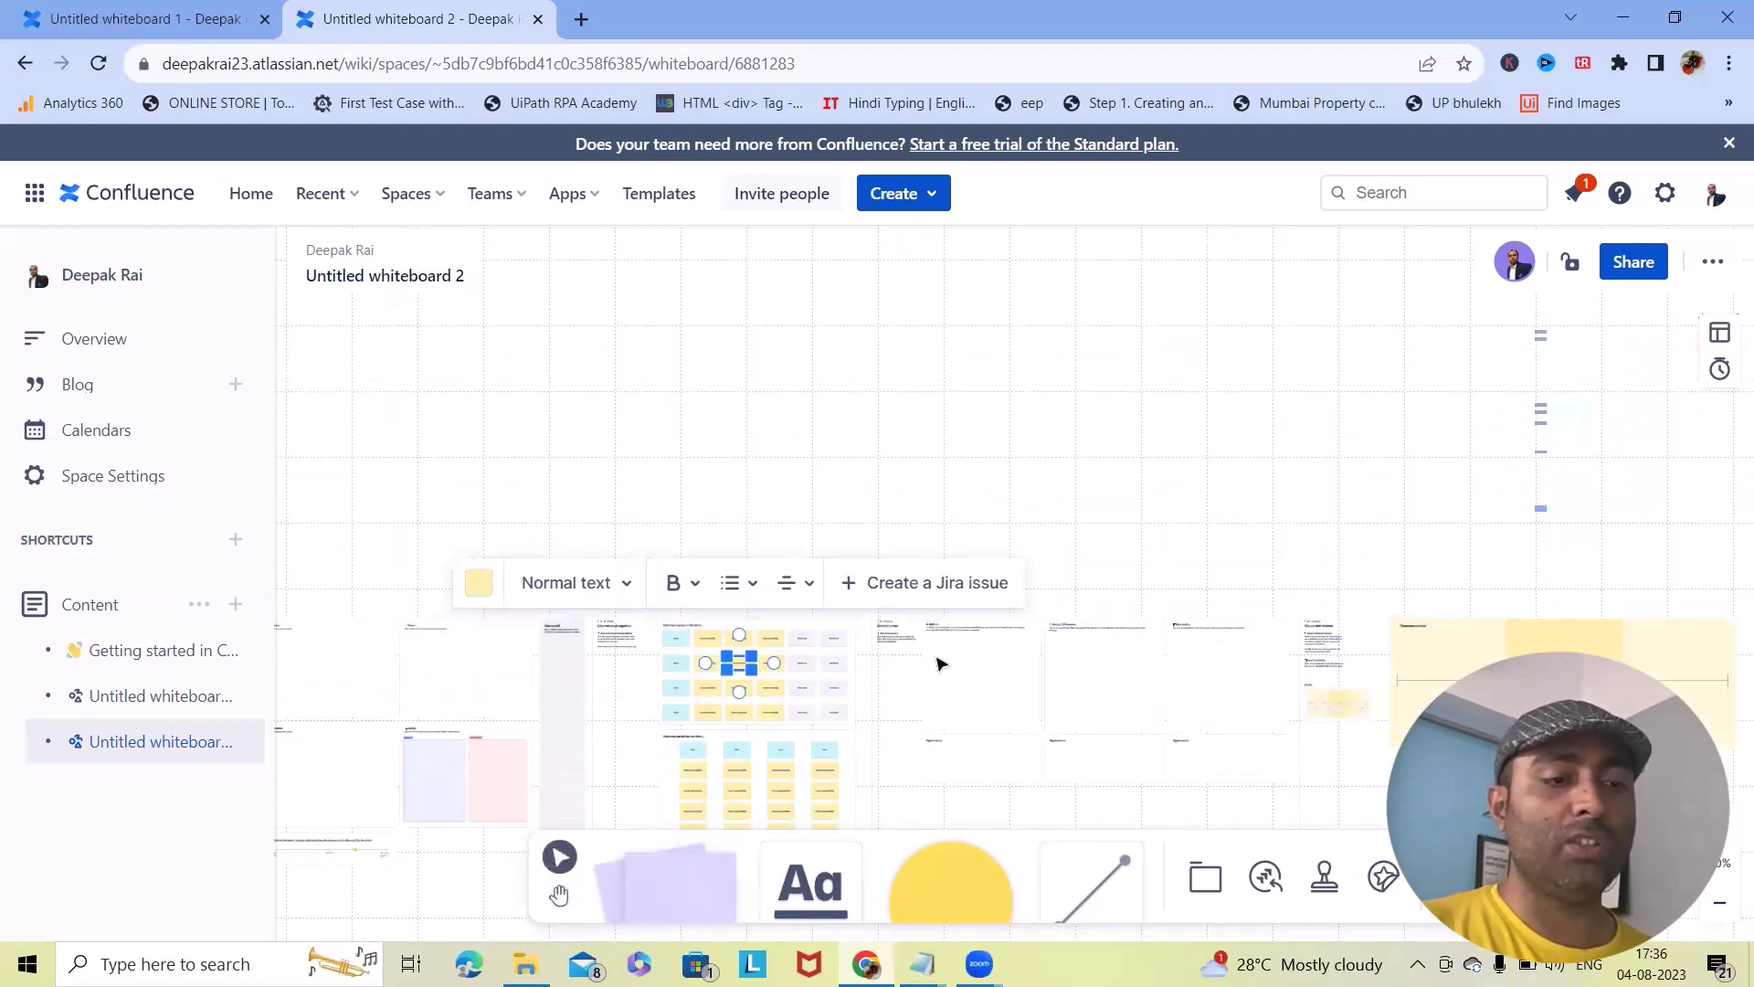
left_click(800, 717)
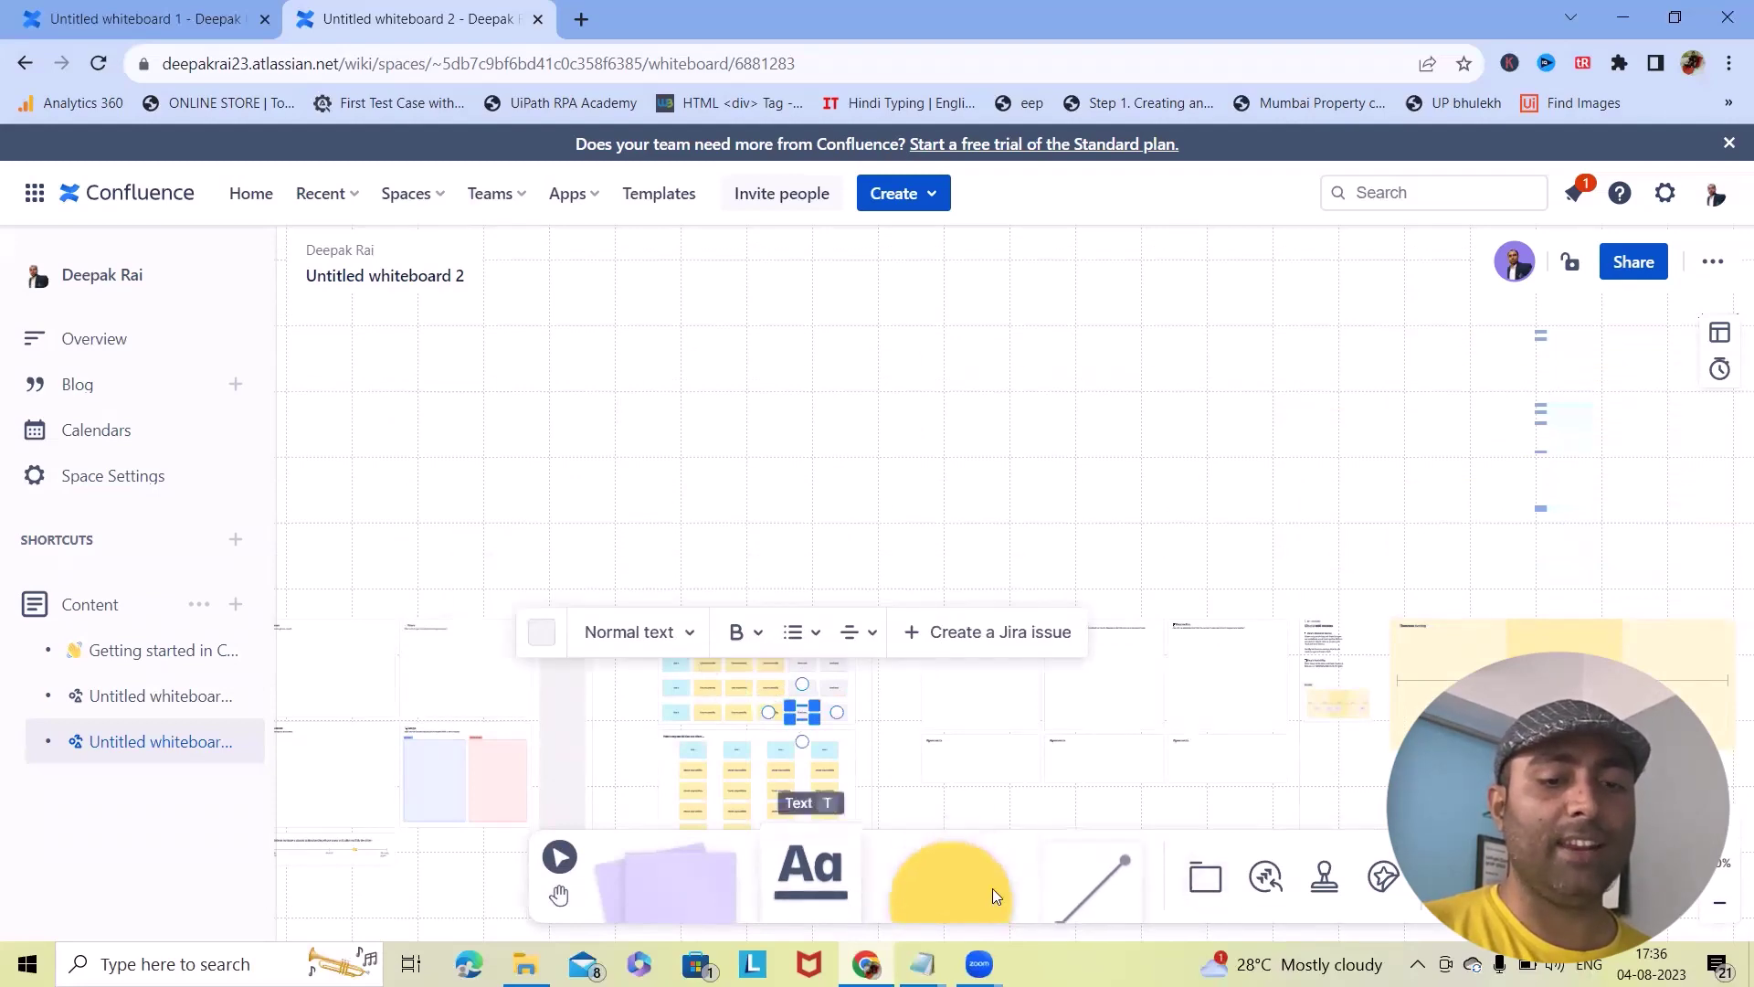
Zoom in on the Culture frame and drag the Facing differences card to its frame's top.
left_click(1730, 839)
left_click(1729, 839)
left_click(1730, 838)
left_click(1729, 839)
left_click(1730, 839)
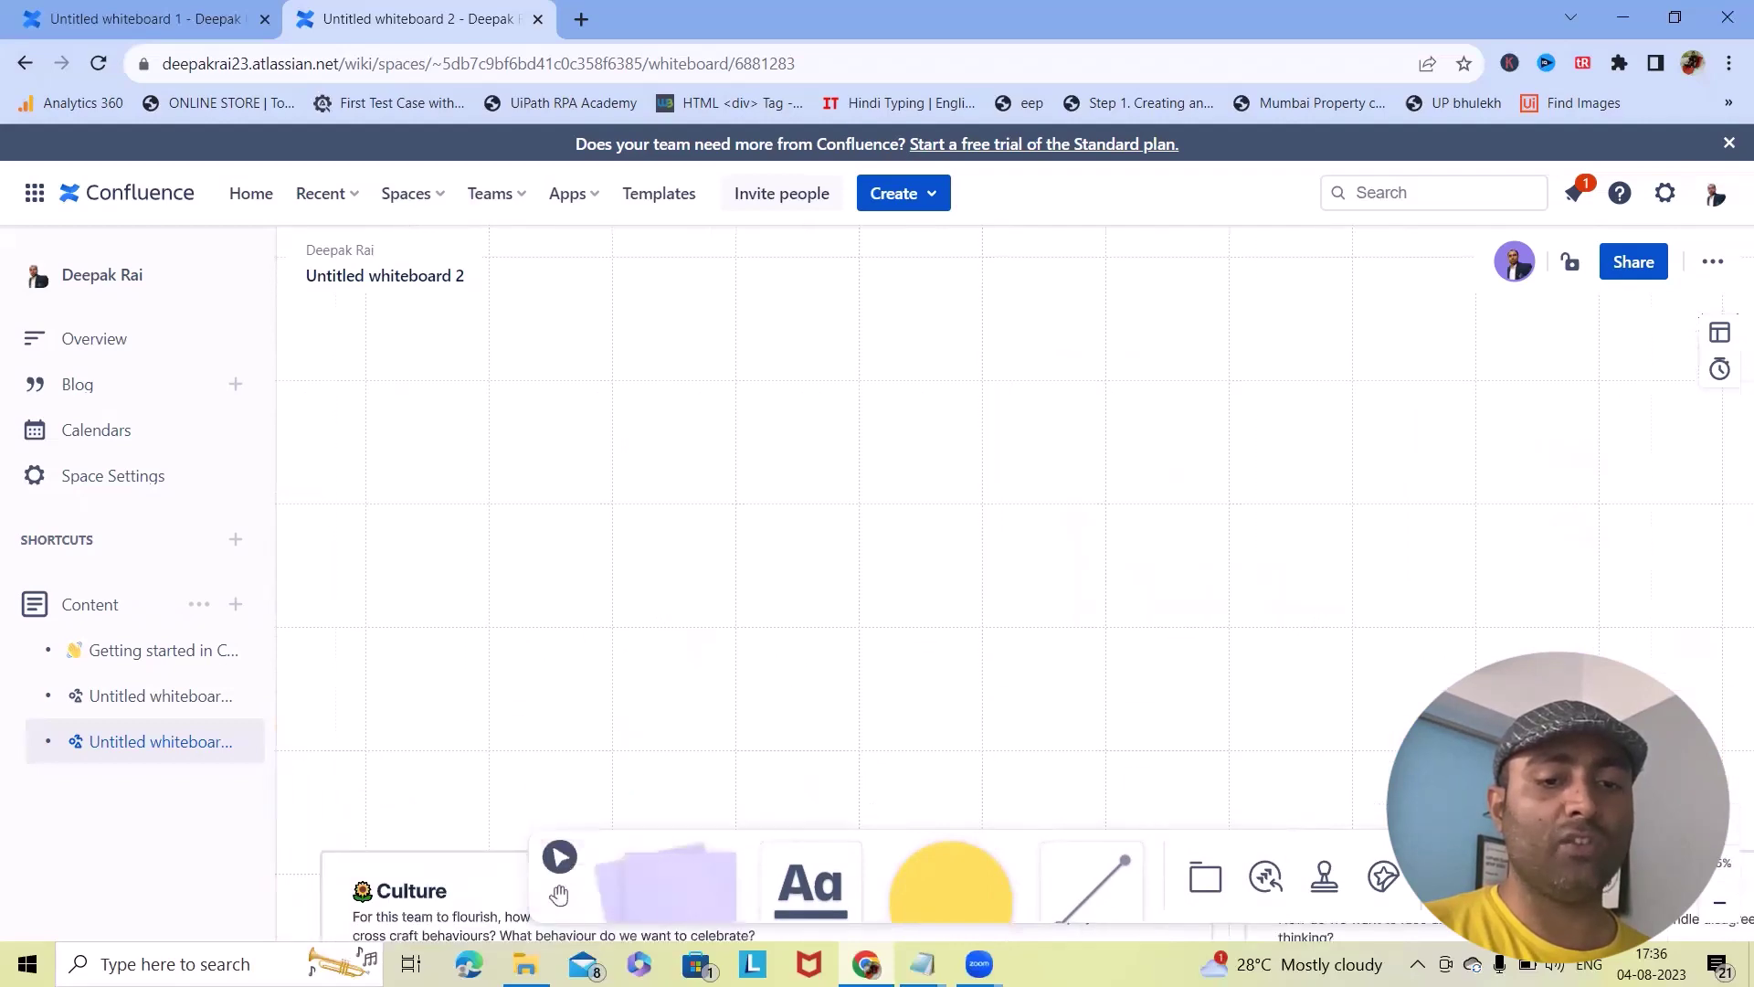
left_click_drag(1462, 913, 1462, 784)
scroll(892, 721, "down", 5)
scroll(897, 718, "up", 2)
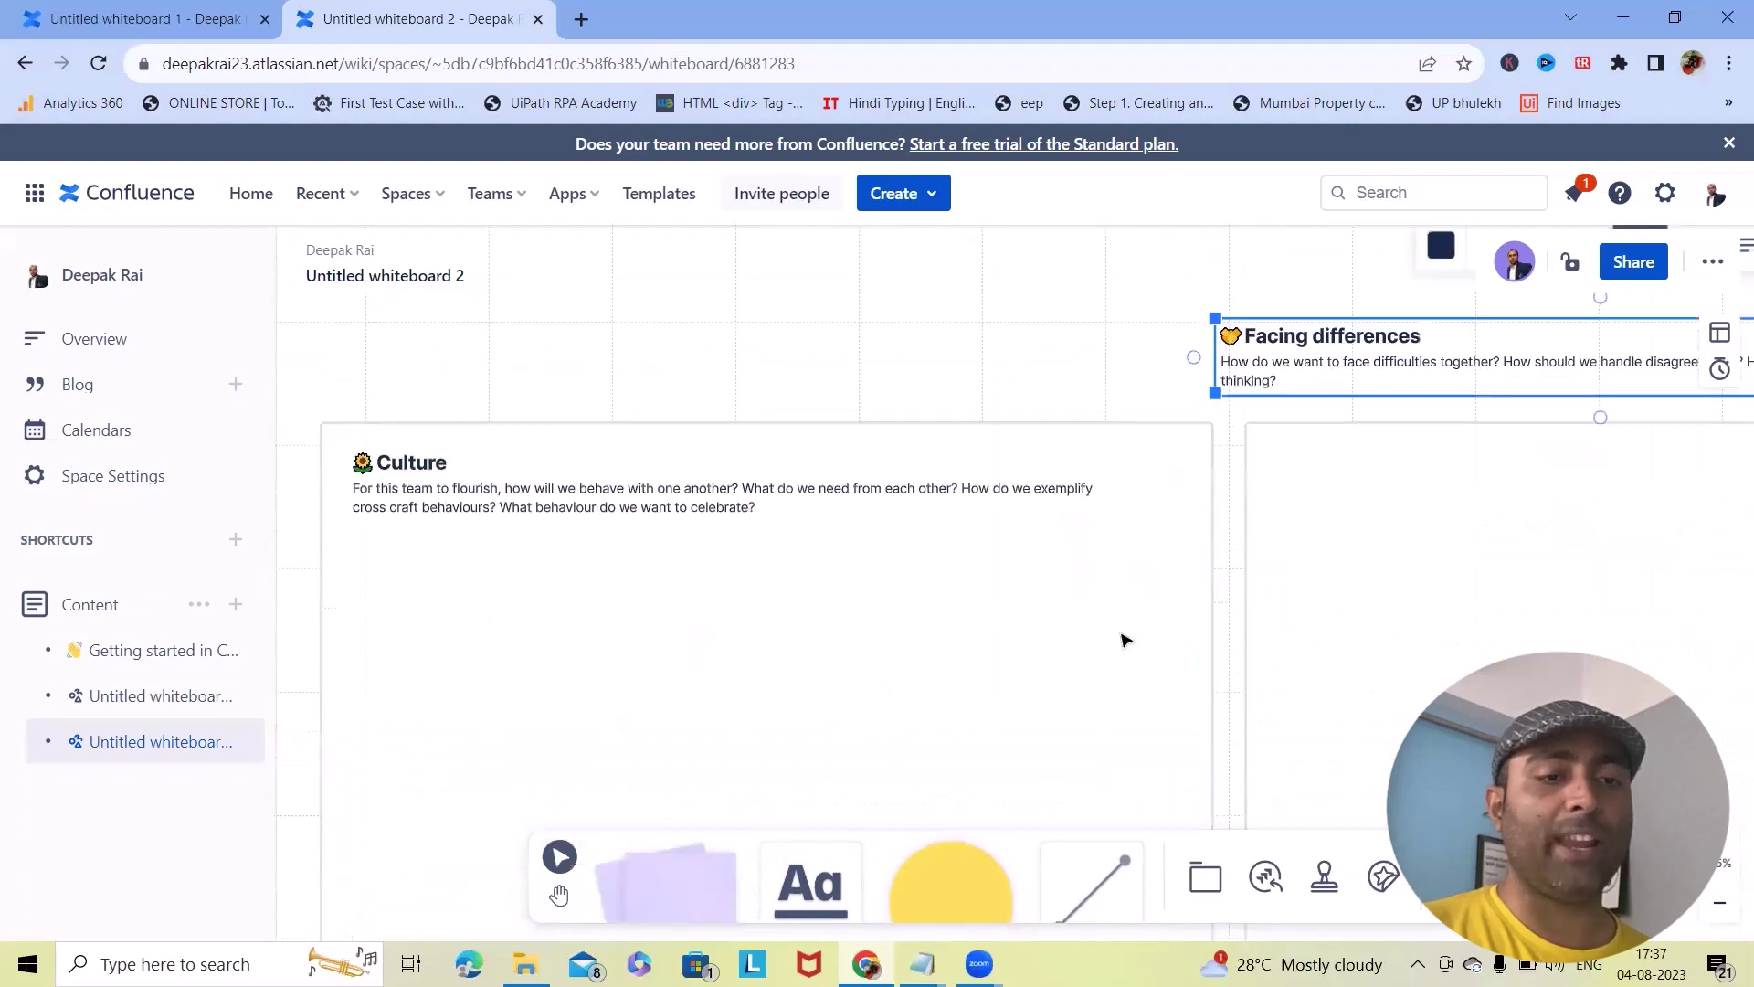
left_click_drag(1407, 355, 1487, 600)
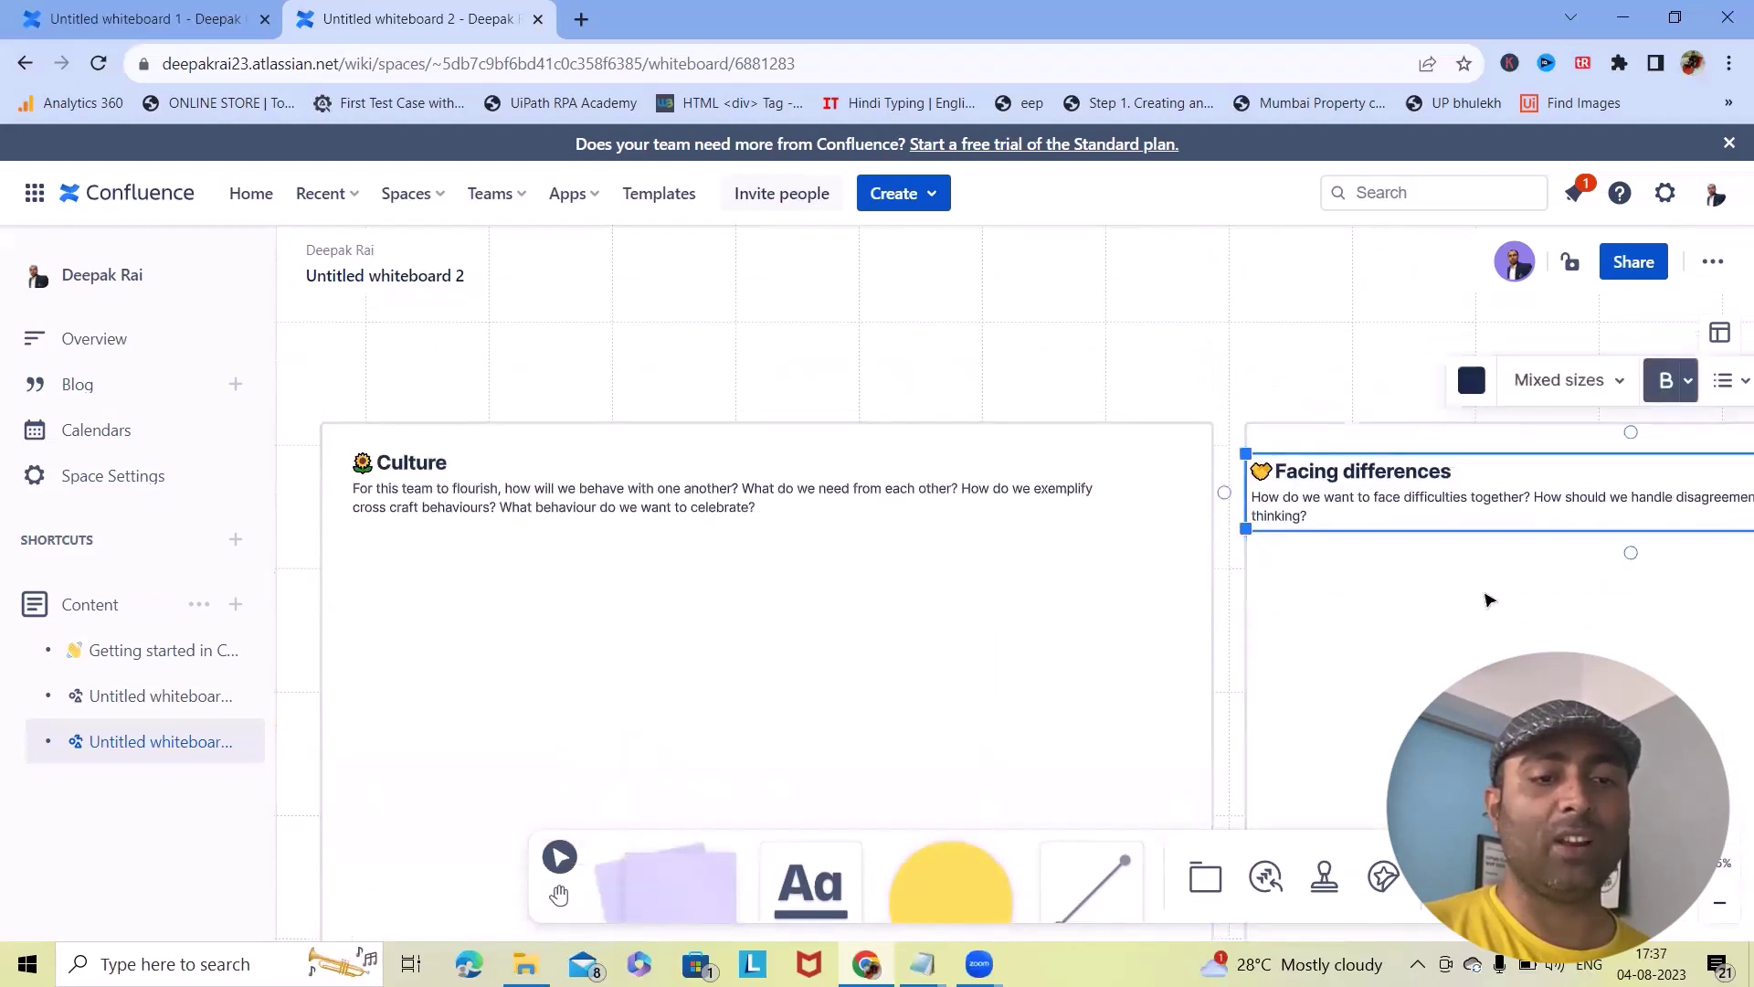
left_click(1720, 903)
left_click(1720, 903)
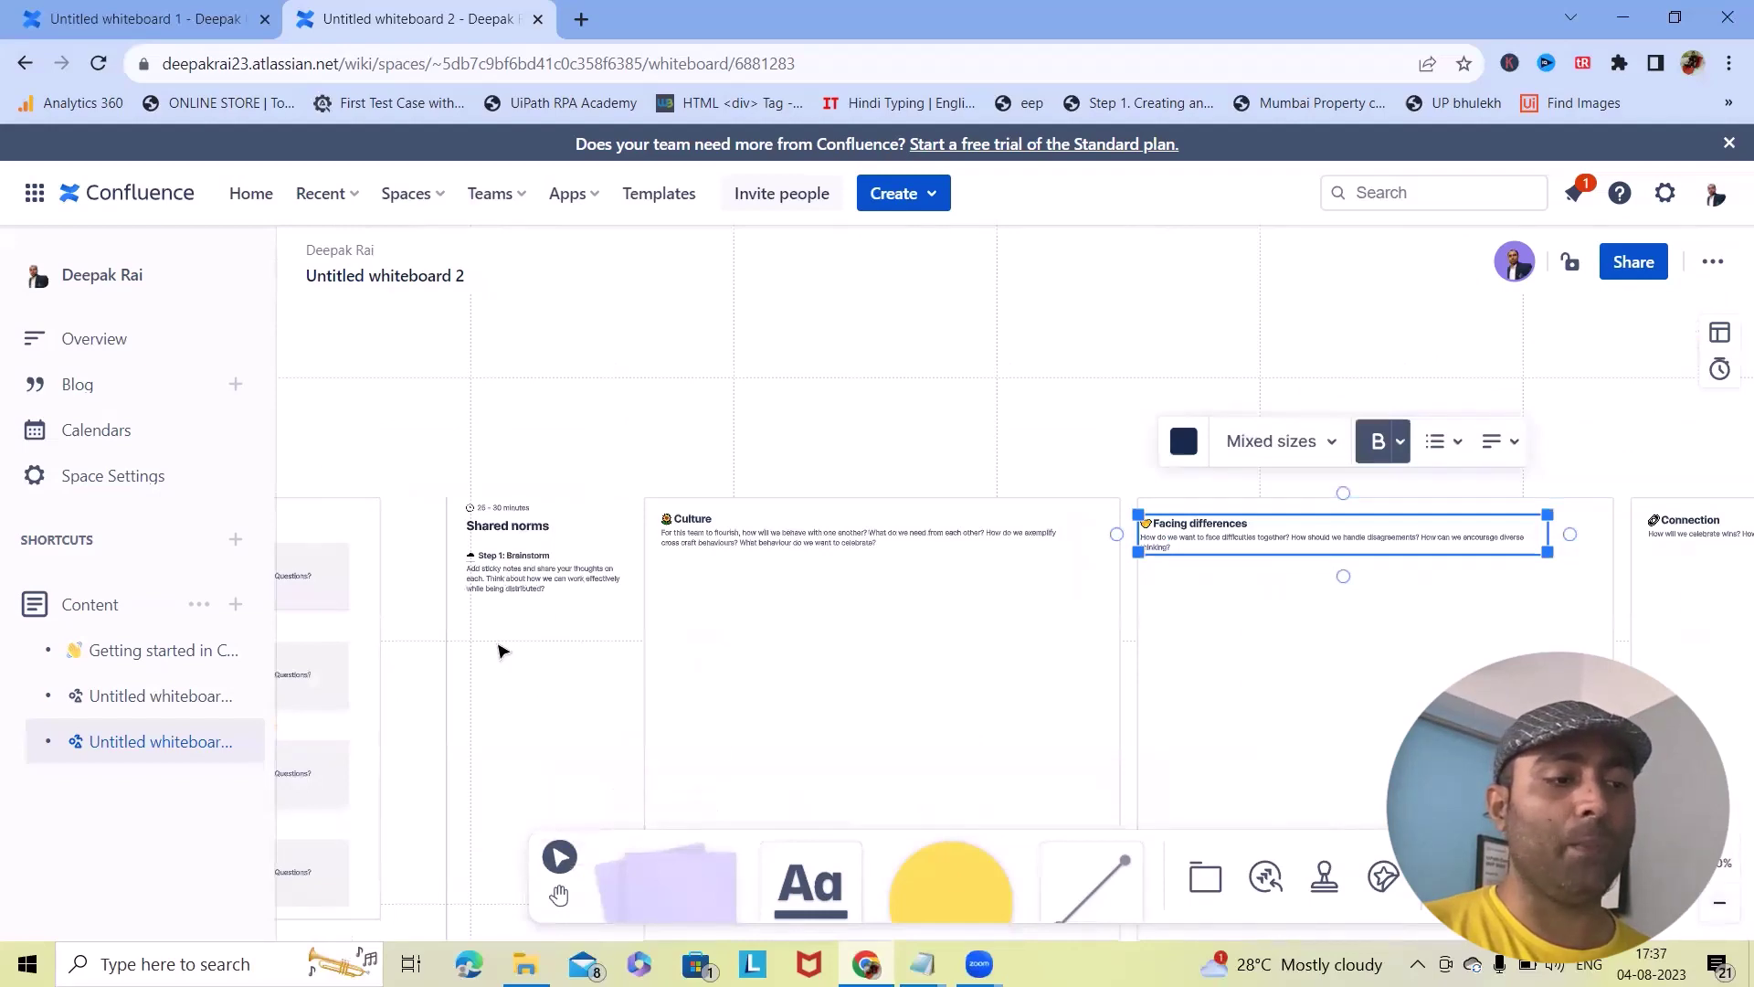
scroll(711, 644, "down", 2)
scroll(713, 646, "down", 2)
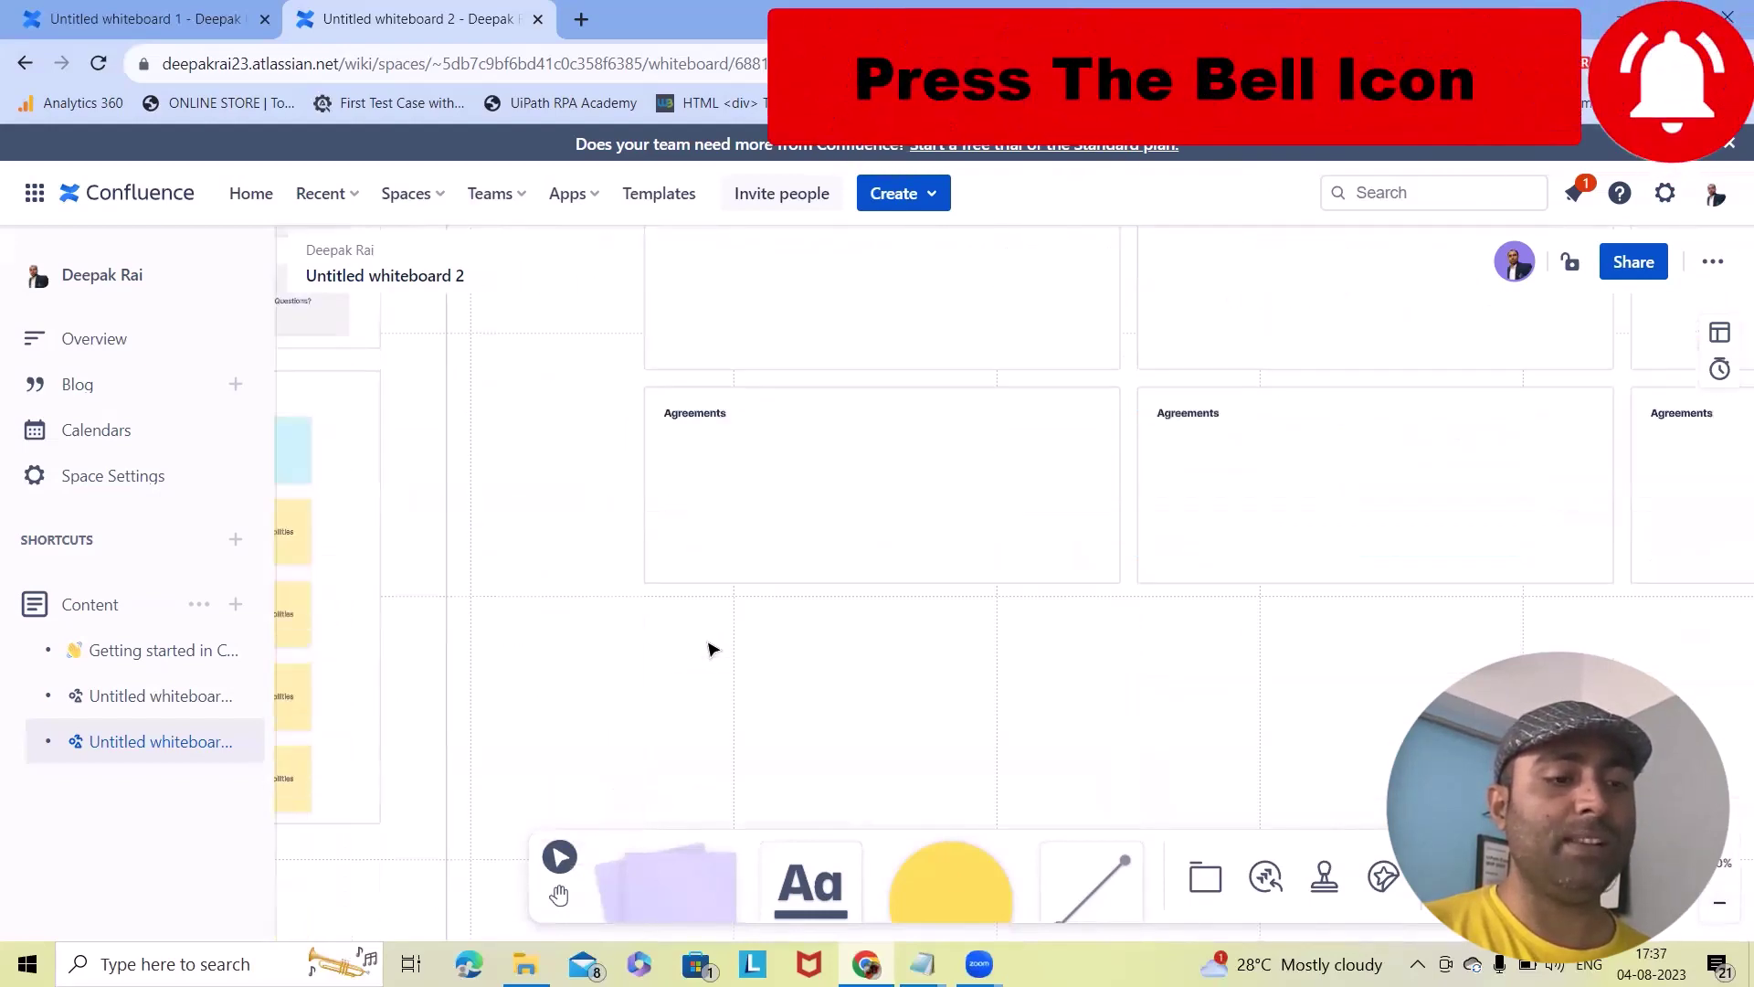
scroll(713, 649, "up", 4)
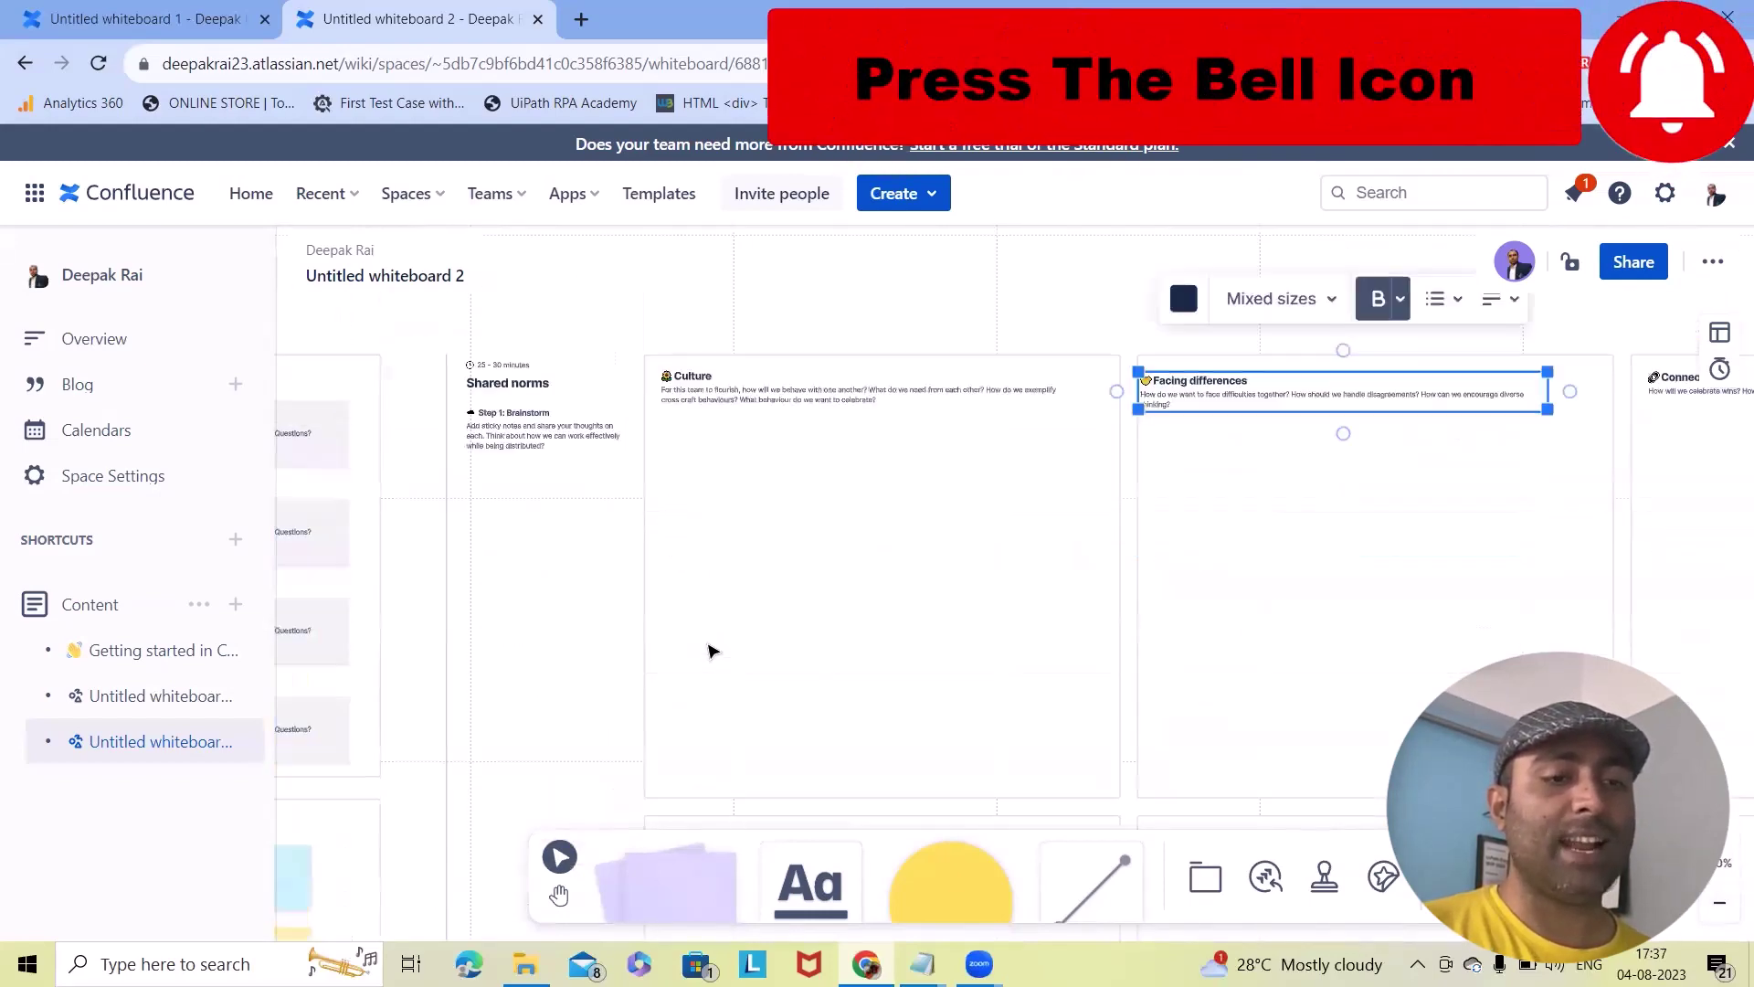
left_click(1730, 834)
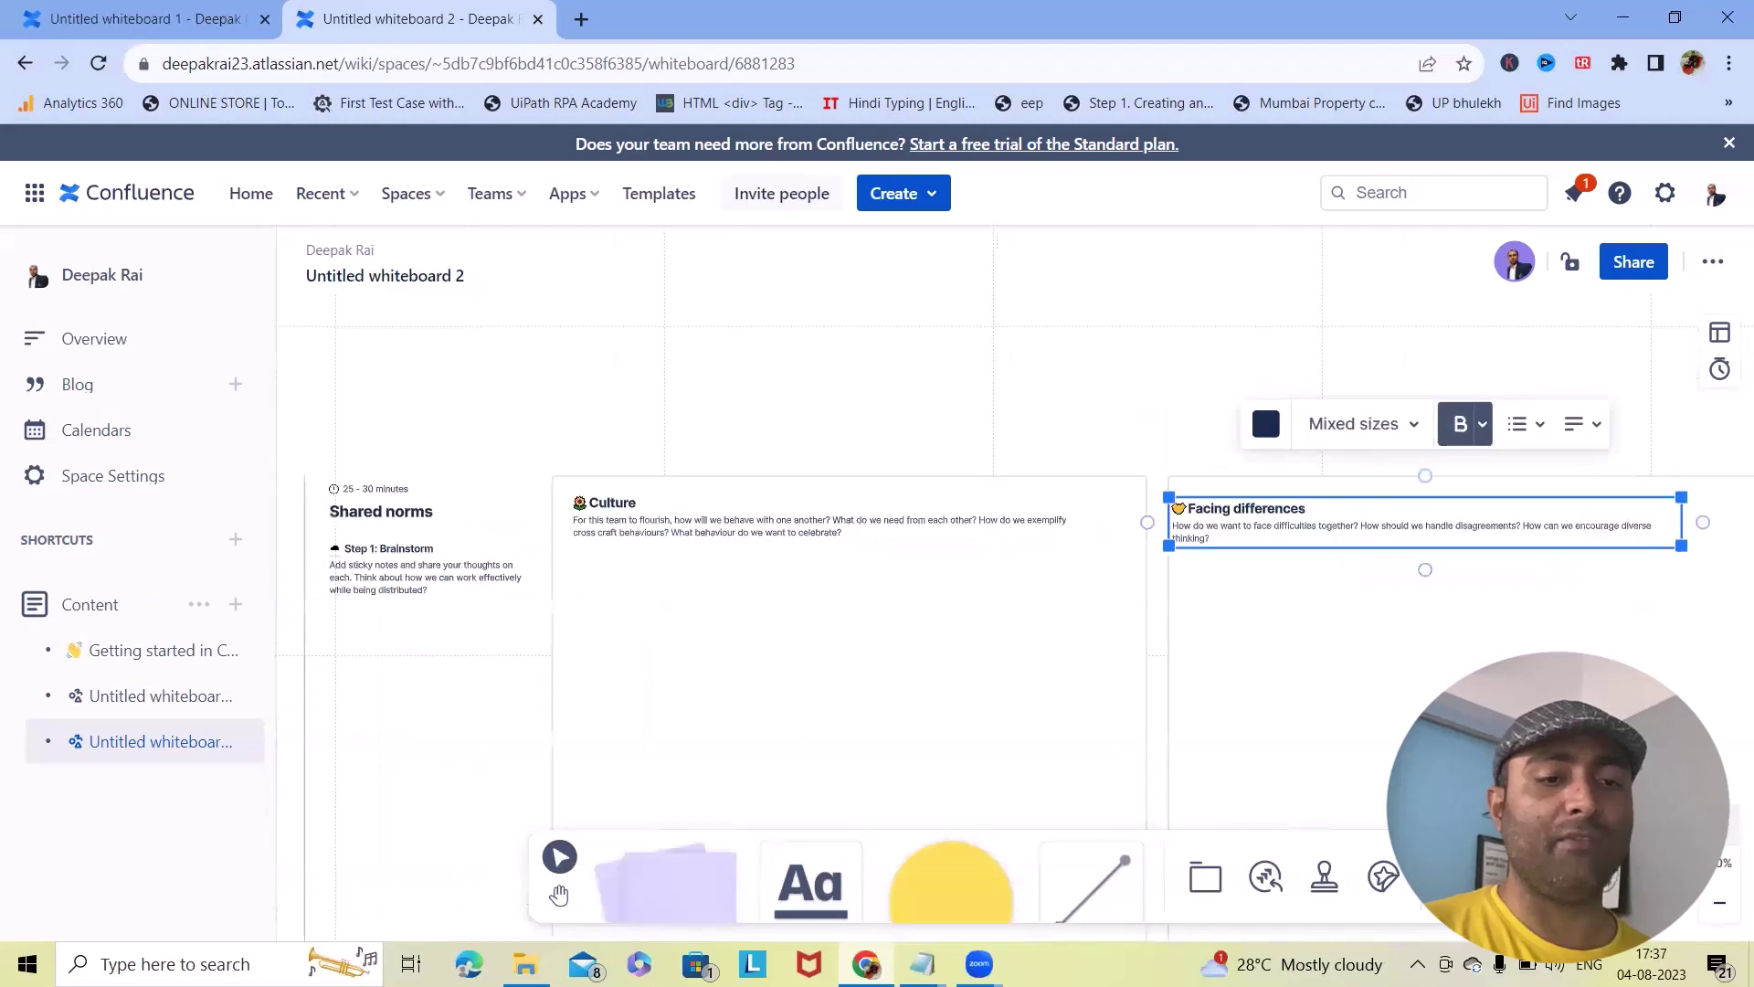
left_click(280, 374)
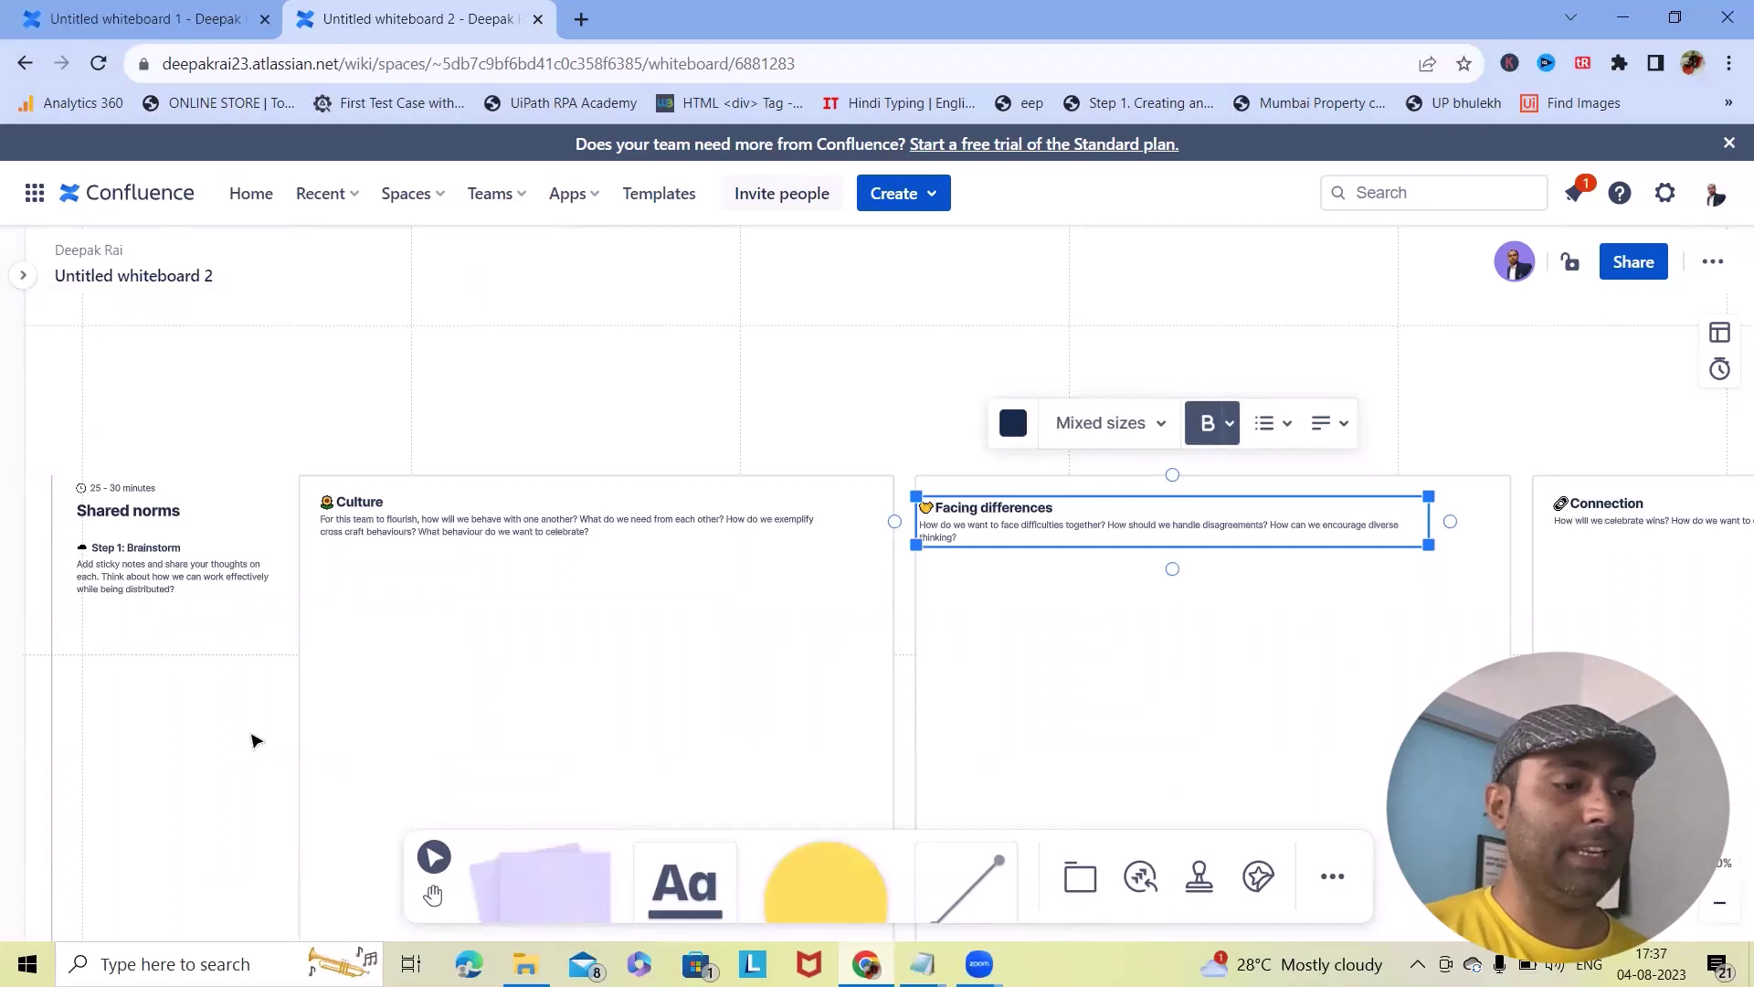
left_click_drag(255, 740, 601, 715)
left_click(270, 385)
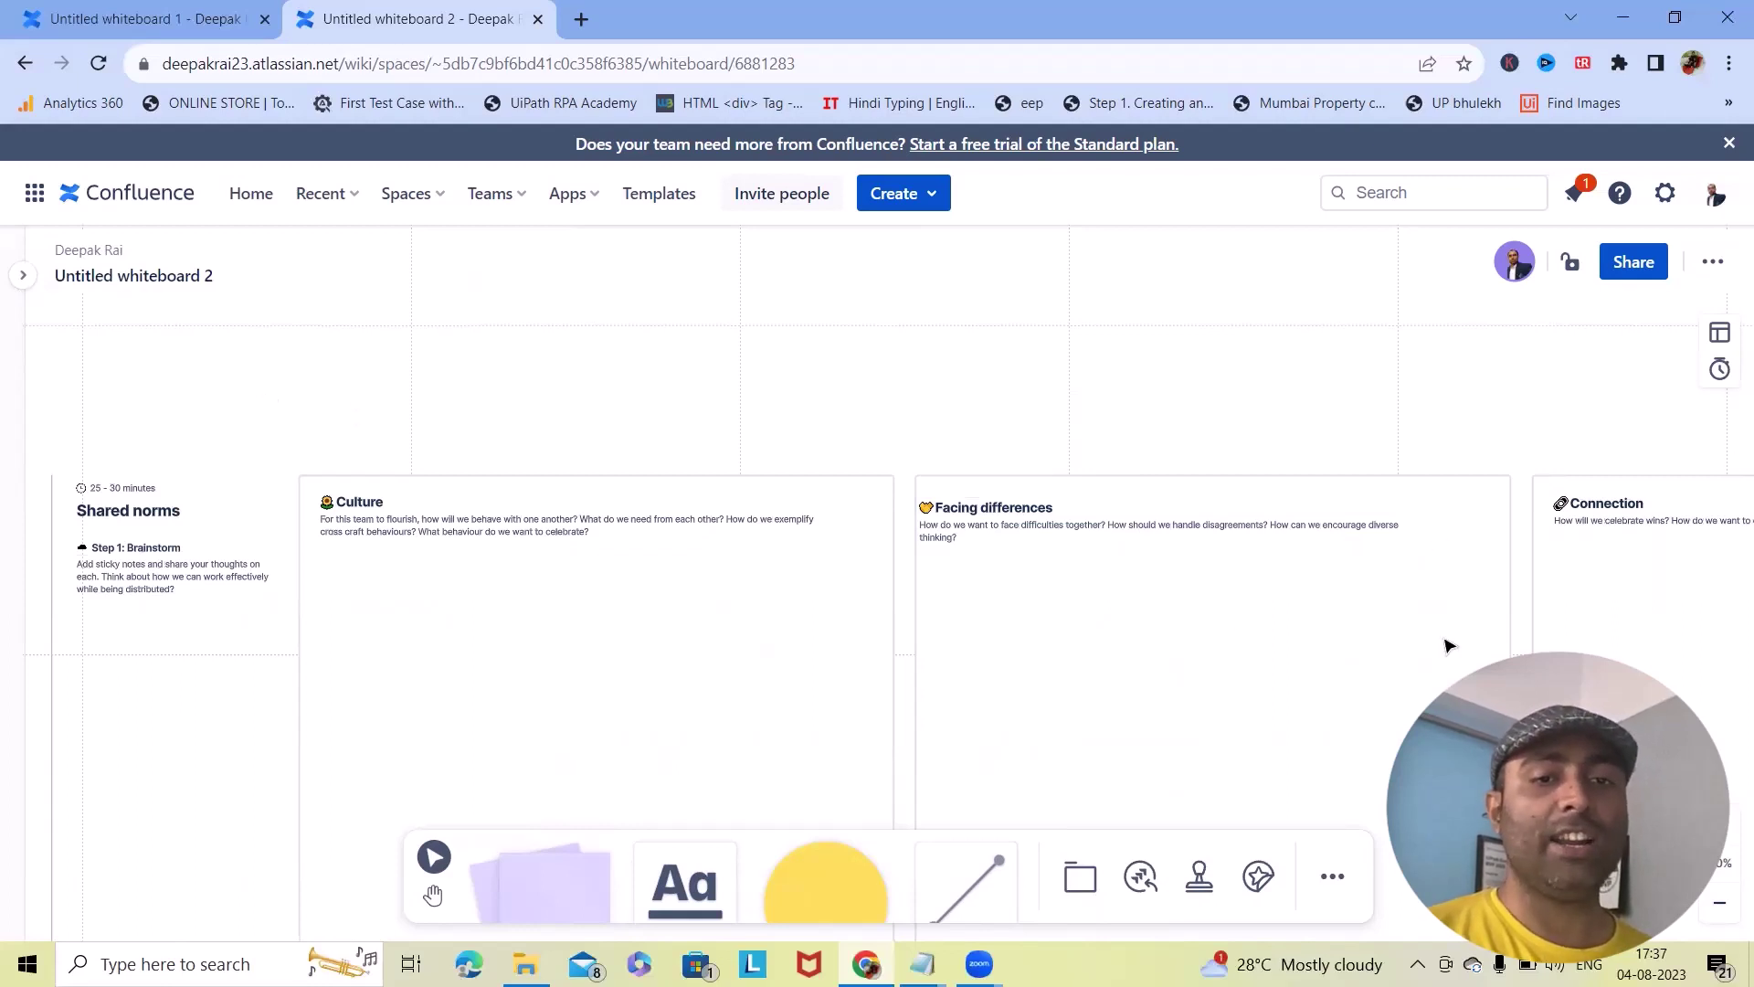
scroll(1236, 631, "down", 6)
scroll(1232, 727, "up", 5)
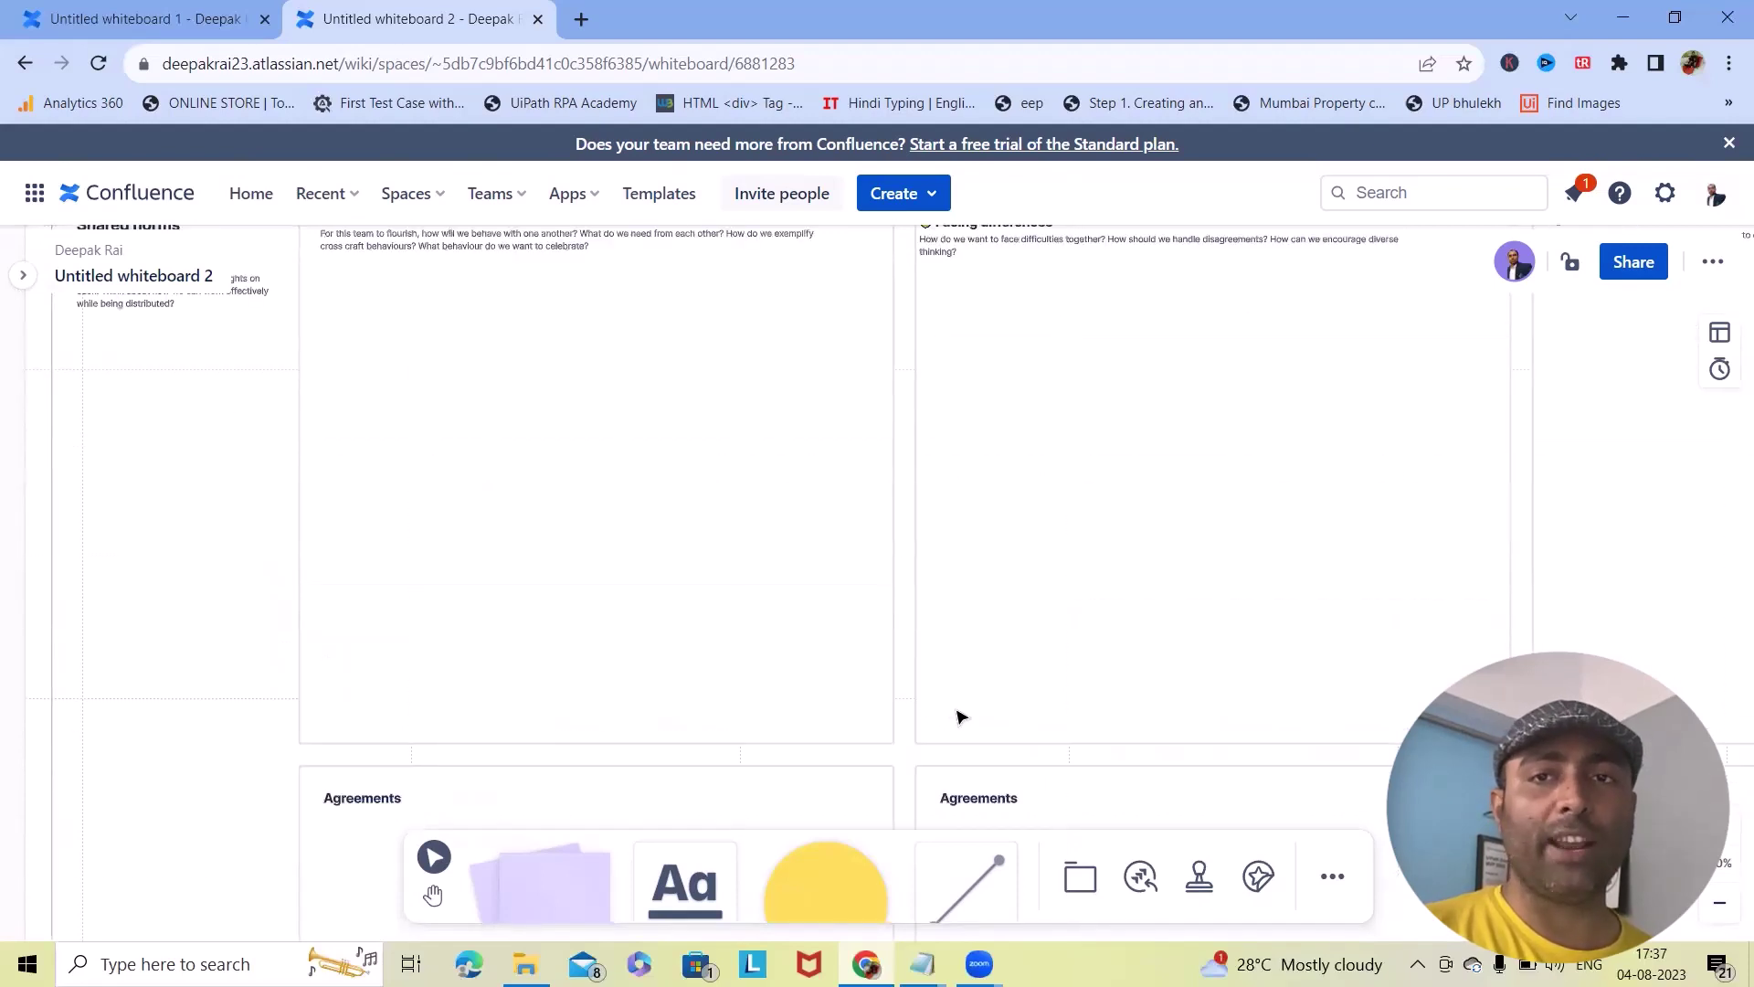
scroll(940, 717, "down", 3)
scroll(917, 704, "up", 8)
scroll(919, 713, "up", 2)
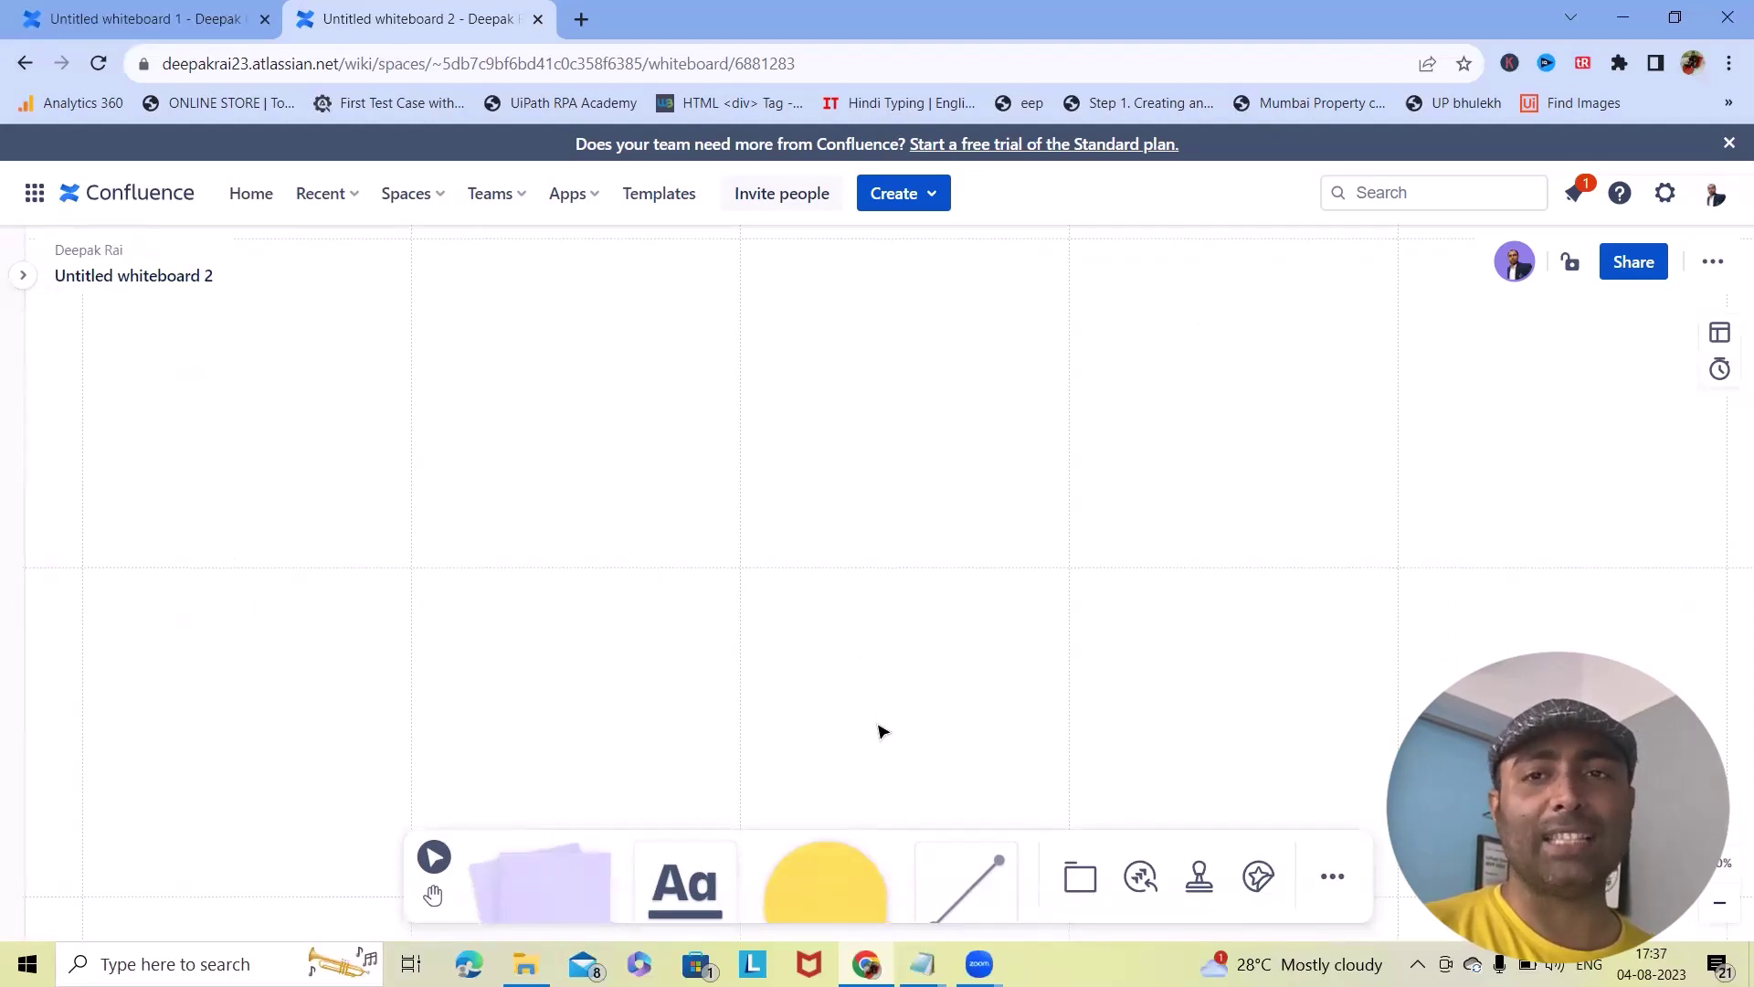
scroll(975, 672, "down", 5)
Start a Jira import with site and project set to Abhaya_Project in basic search.
left_click(1141, 877)
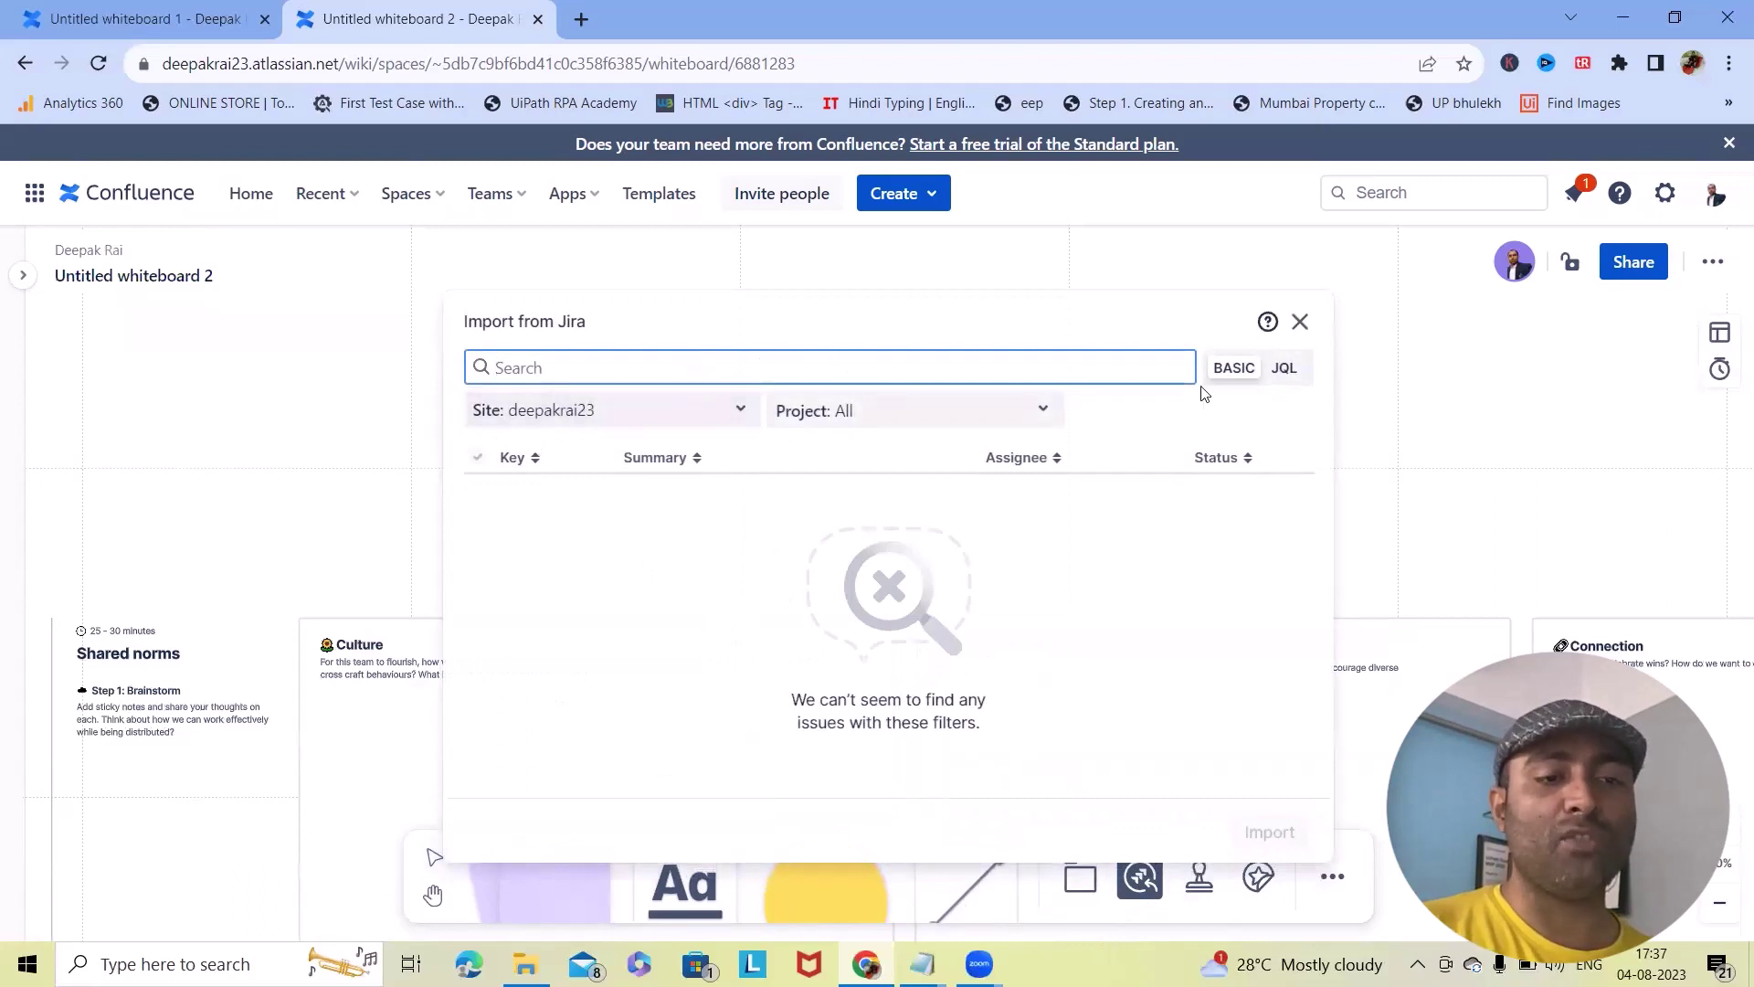
left_click(1289, 370)
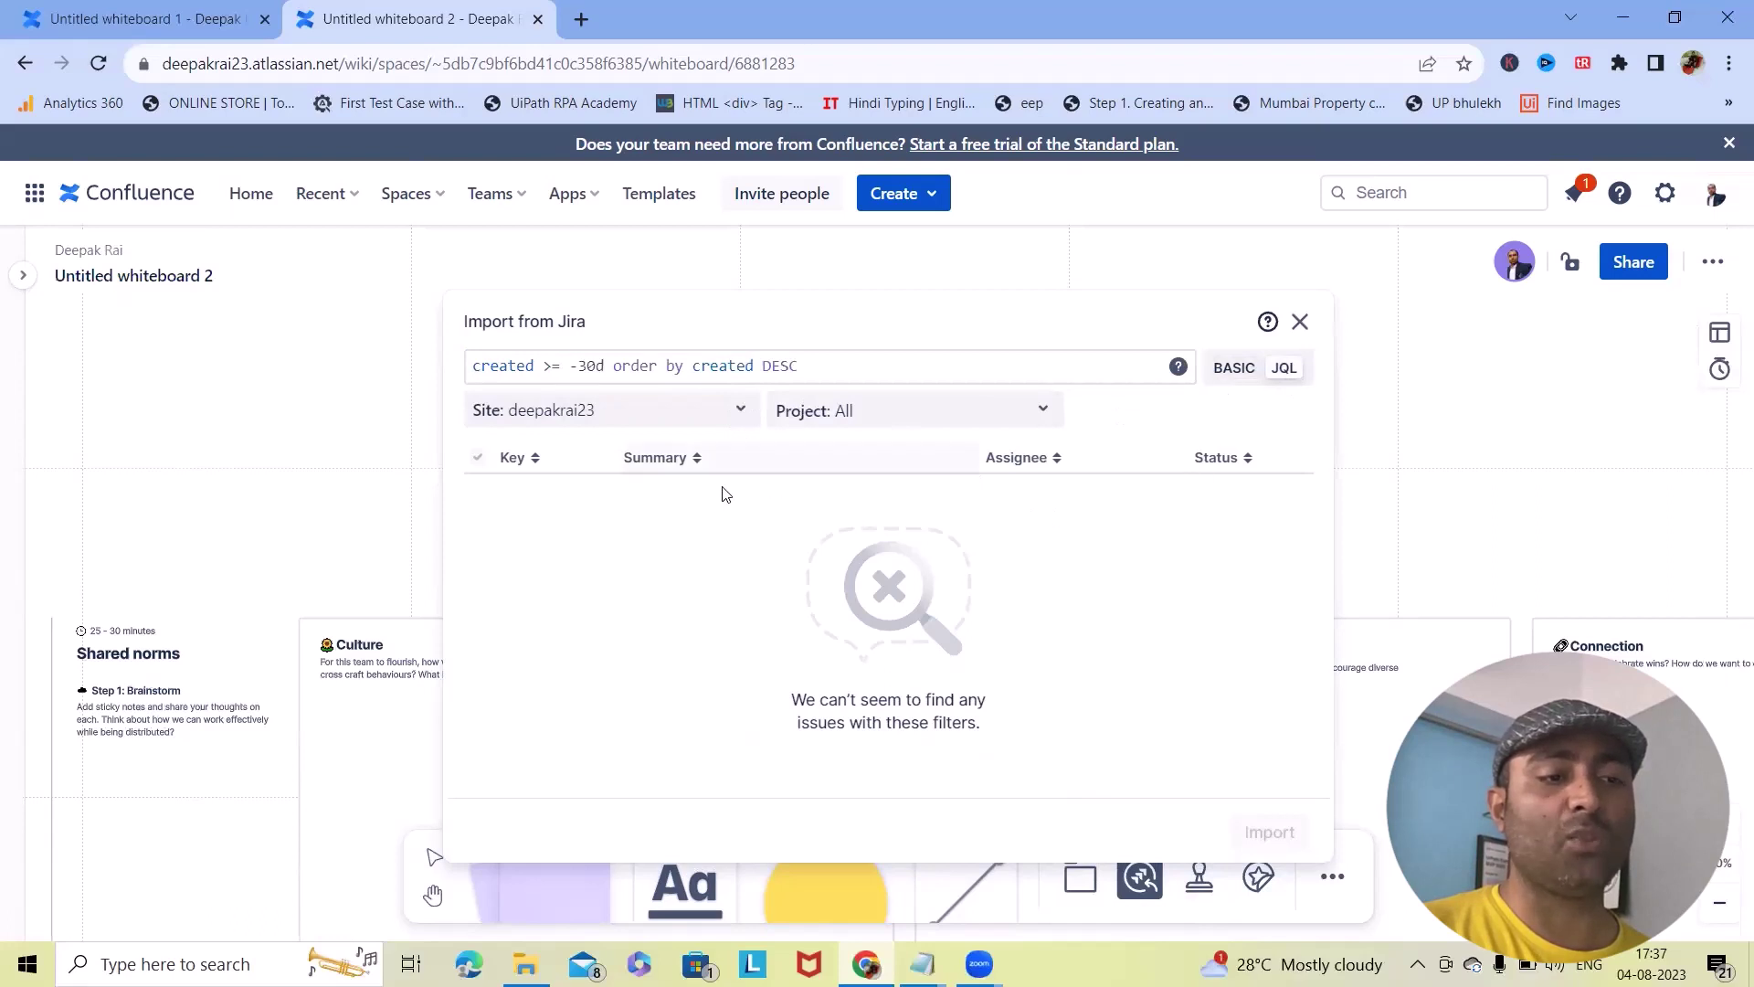
left_click(732, 412)
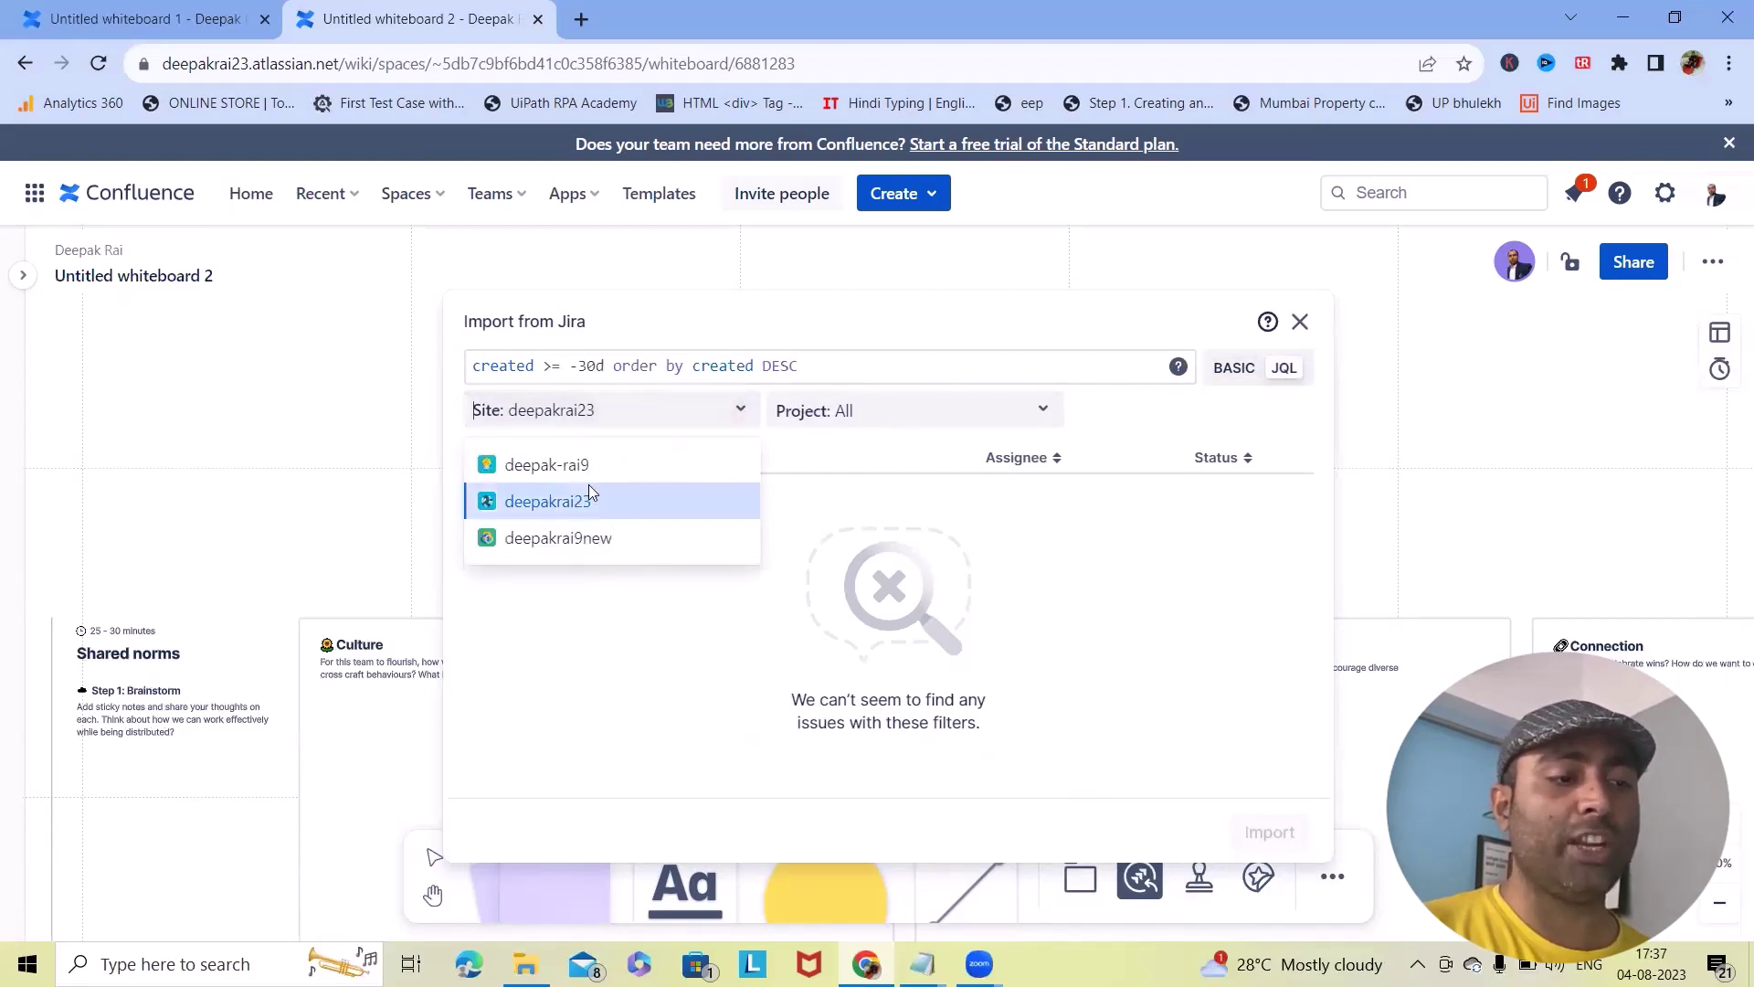
left_click(571, 466)
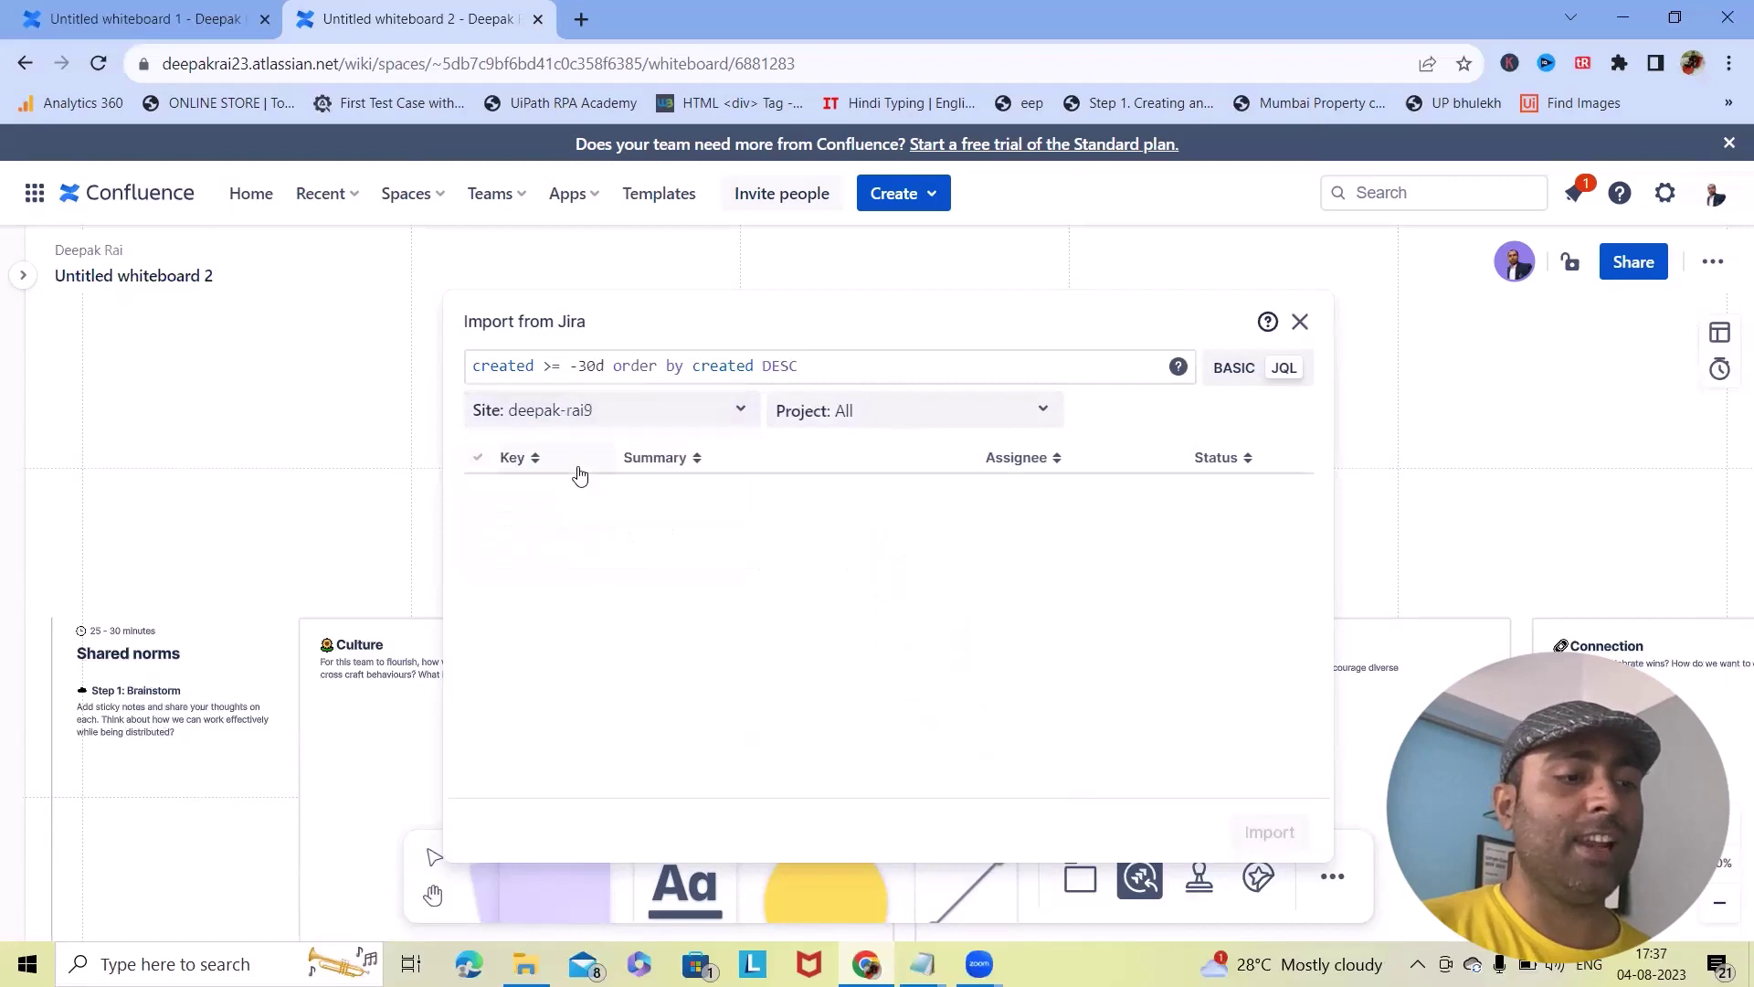
left_click(1046, 411)
left_click(874, 539)
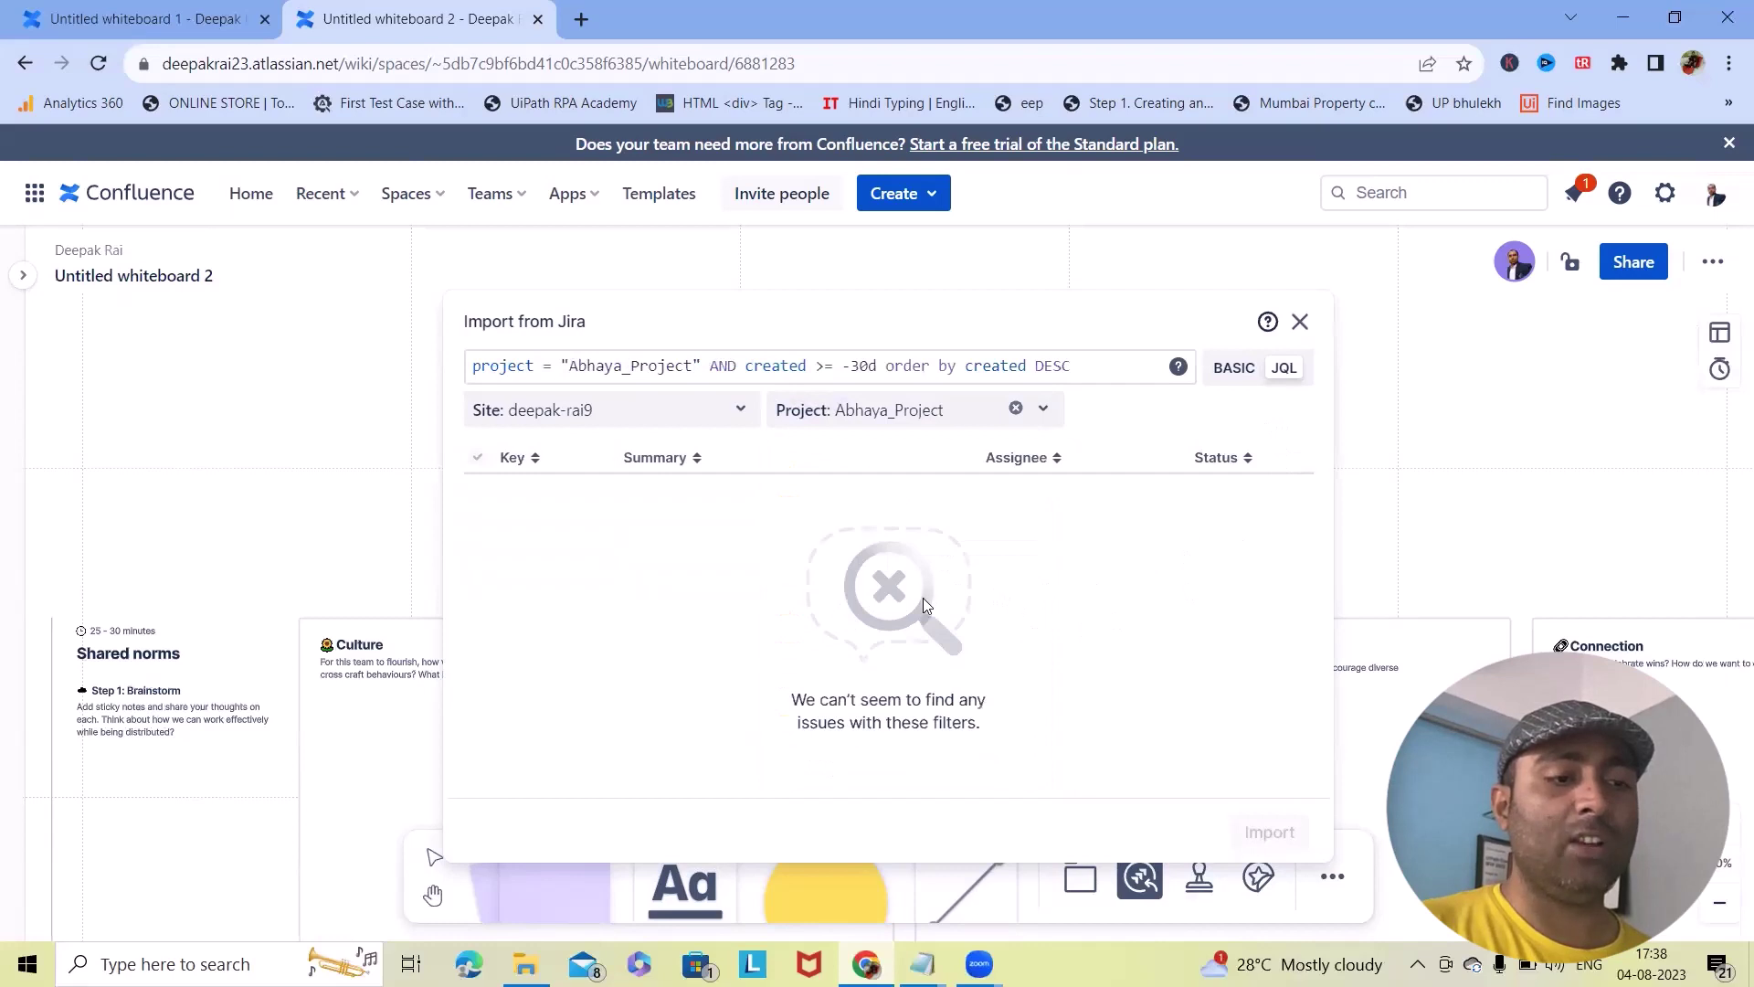
left_click(1229, 369)
left_click(478, 493)
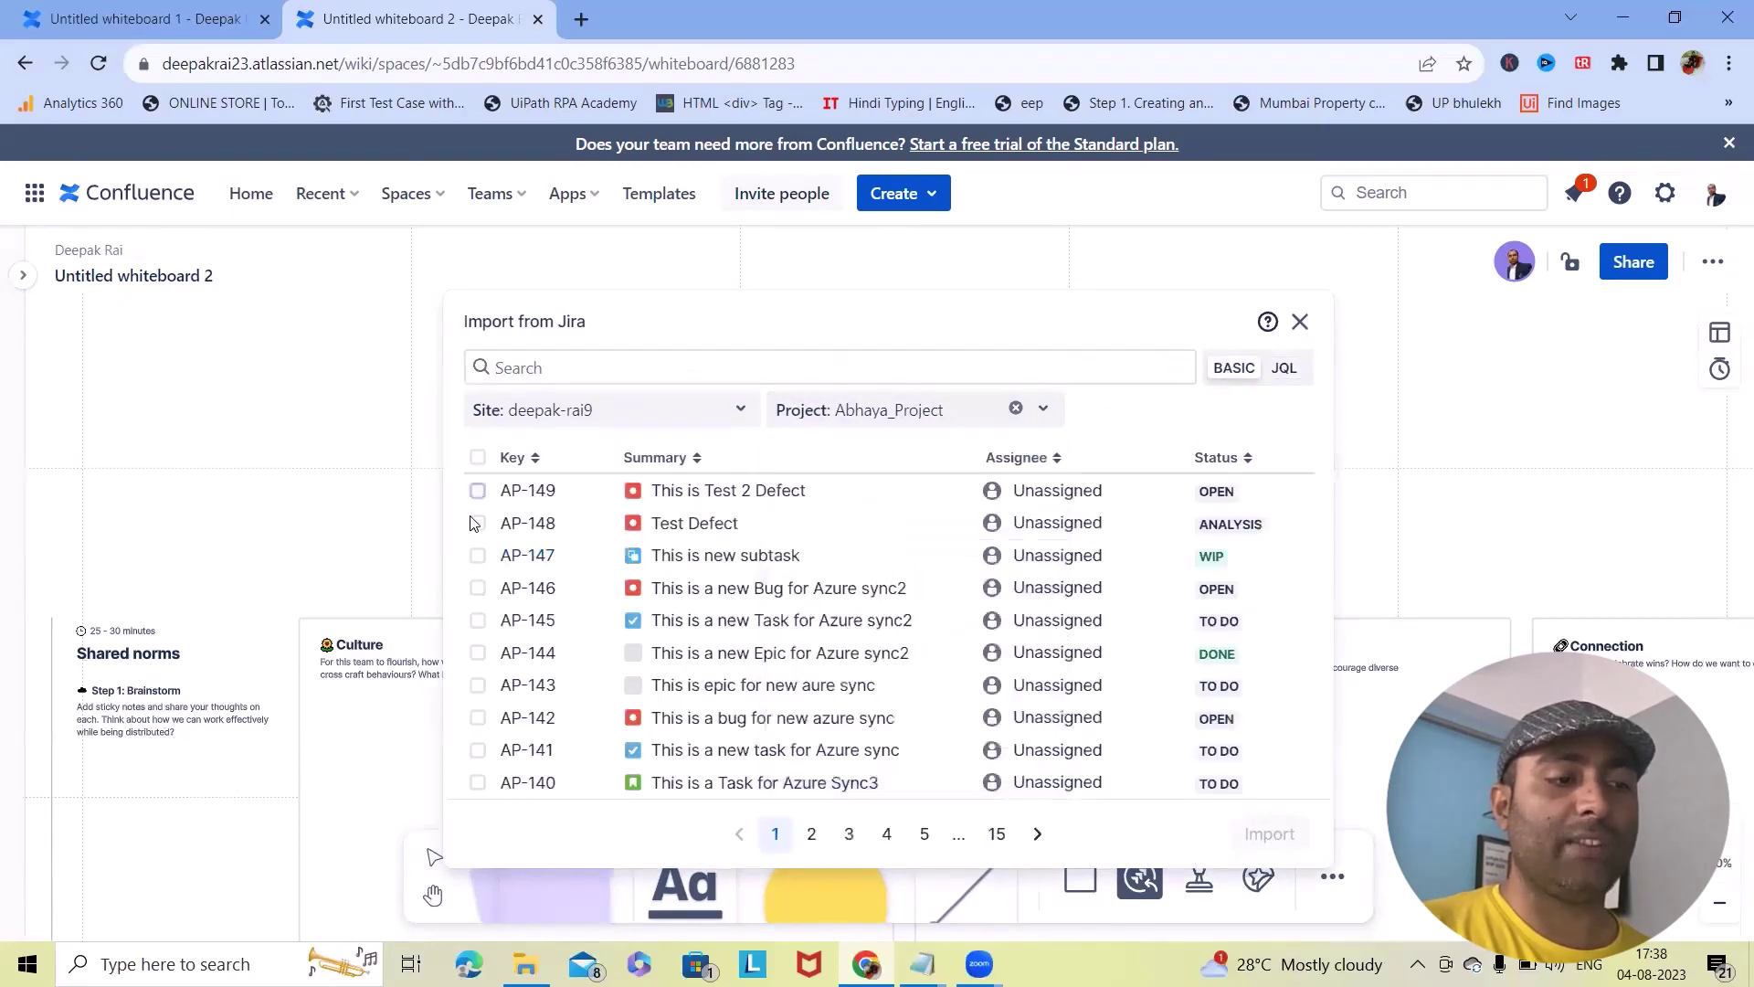
Tick issues AP-149 through AP-144 and import the six as cards.
left_click(478, 491)
left_click(478, 523)
left_click(478, 556)
left_click(478, 588)
left_click(478, 621)
left_click(478, 653)
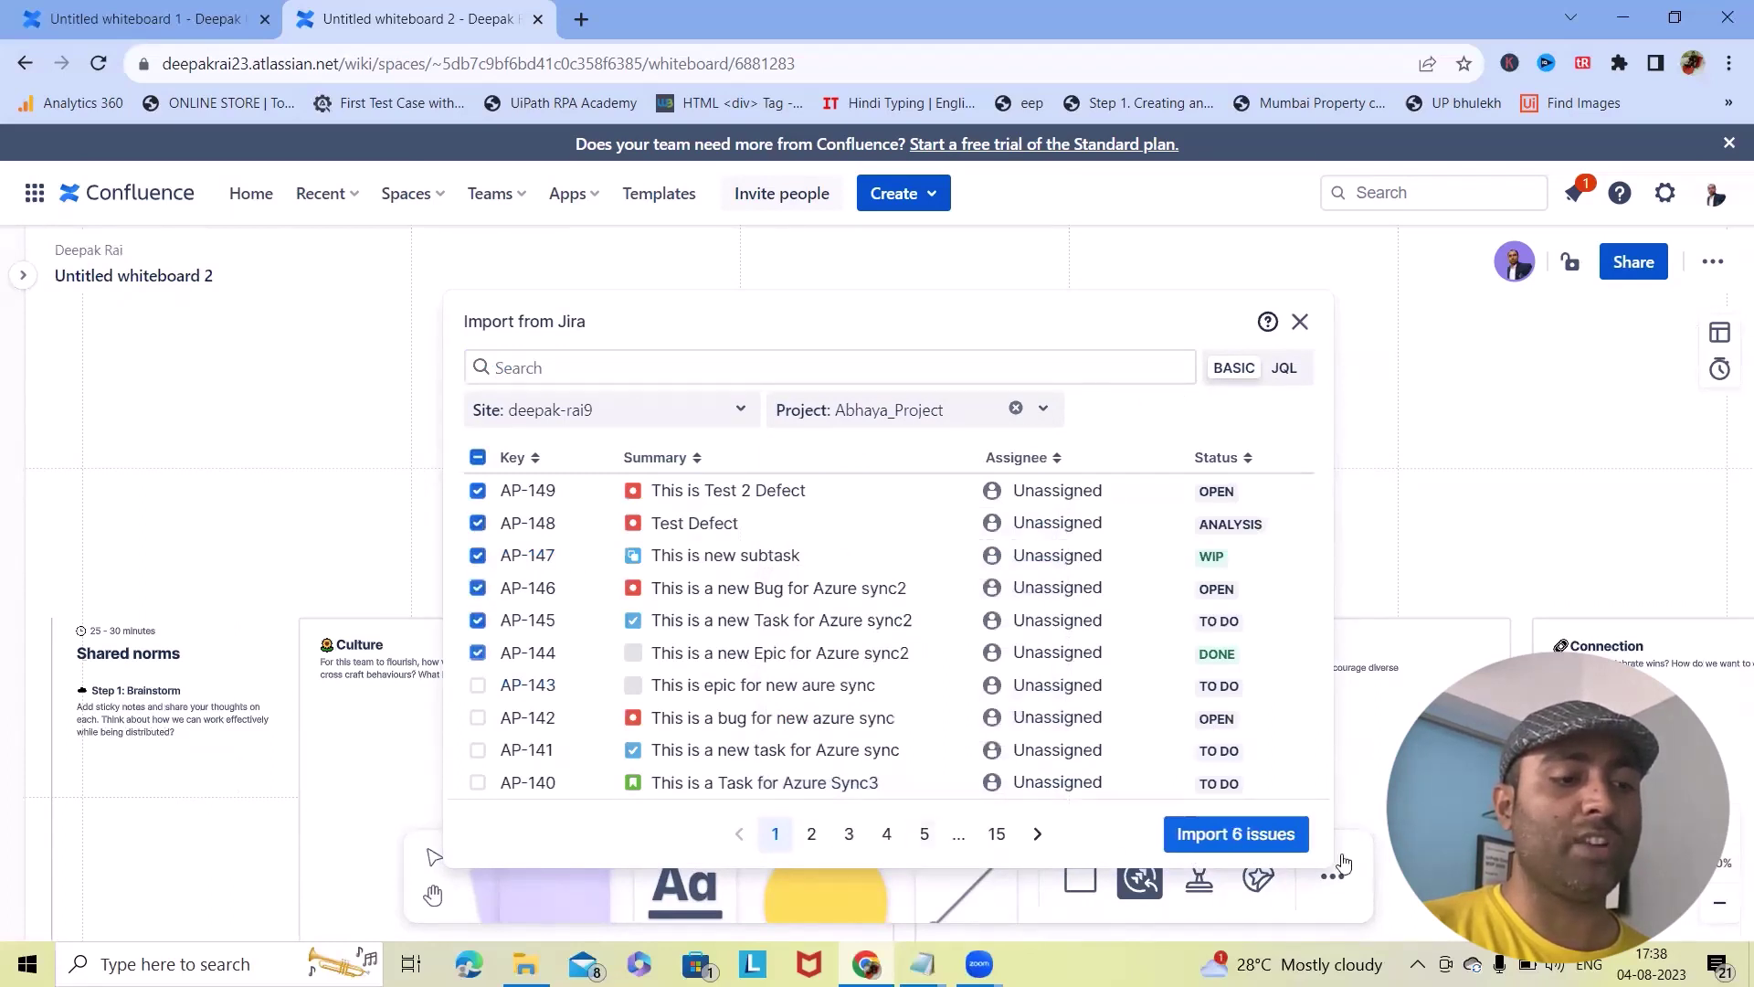
left_click(1215, 834)
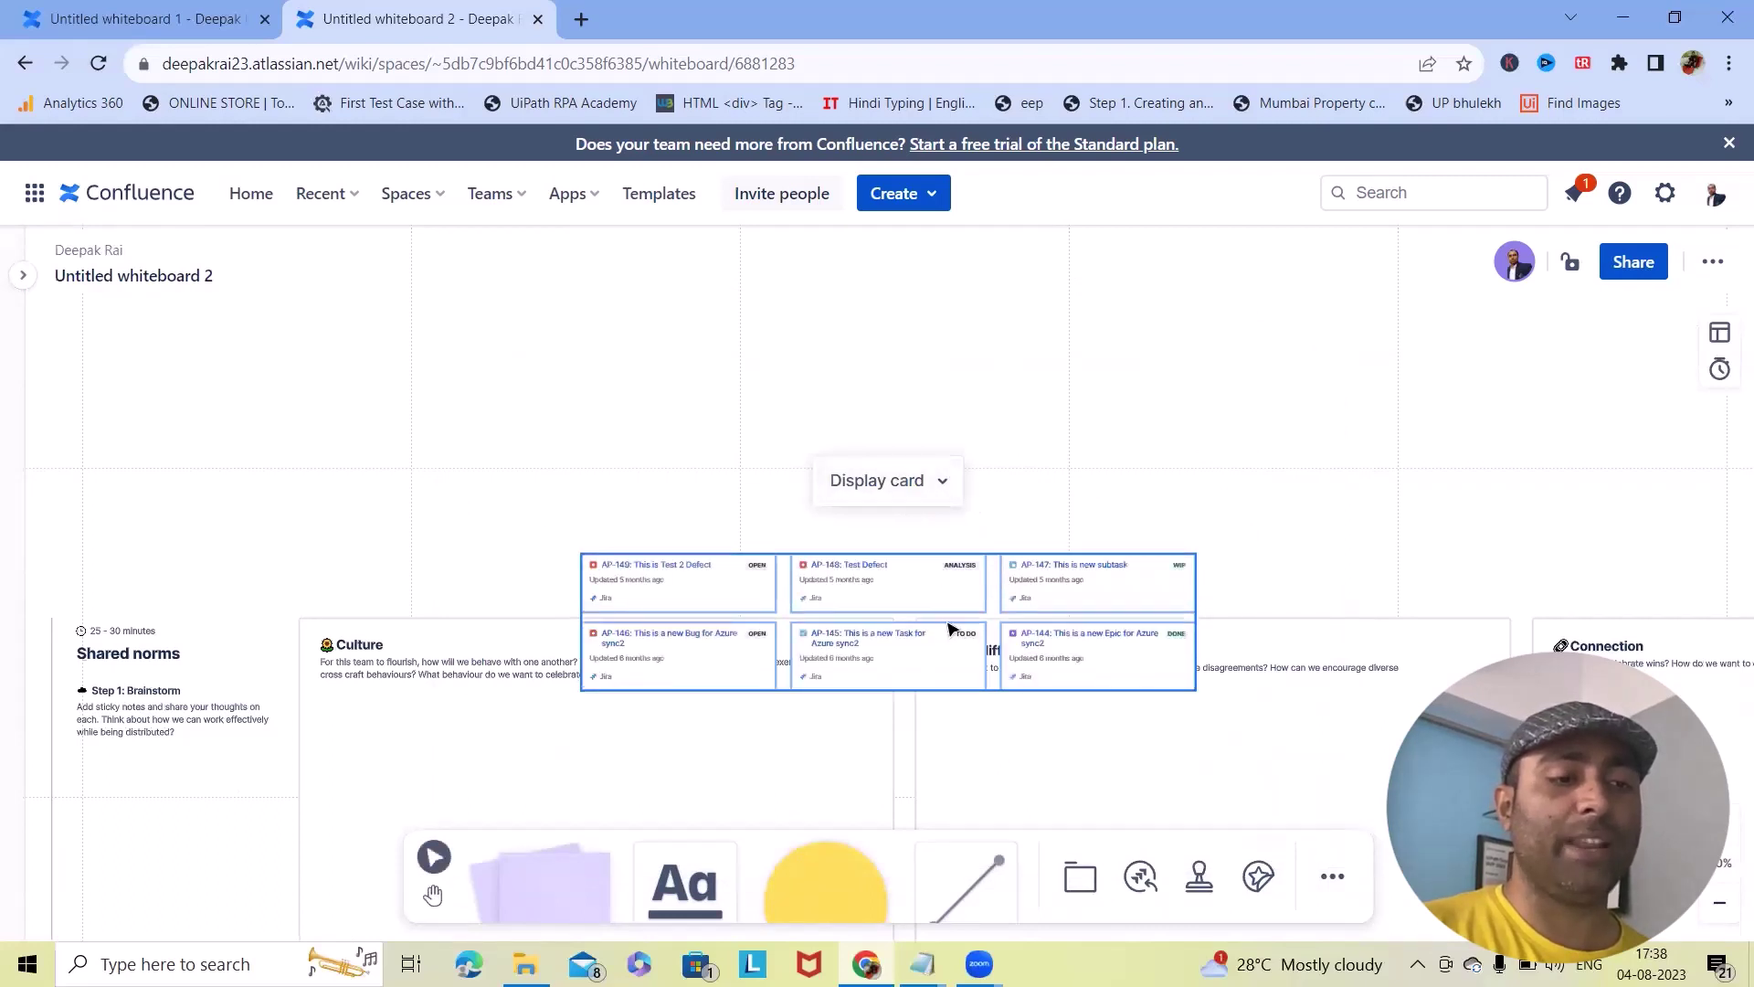
Drag the six Jira cards into the Facing differences frame and view the Display card options.
left_click_drag(937, 582, 1246, 729)
scroll(1099, 598, "down", 3)
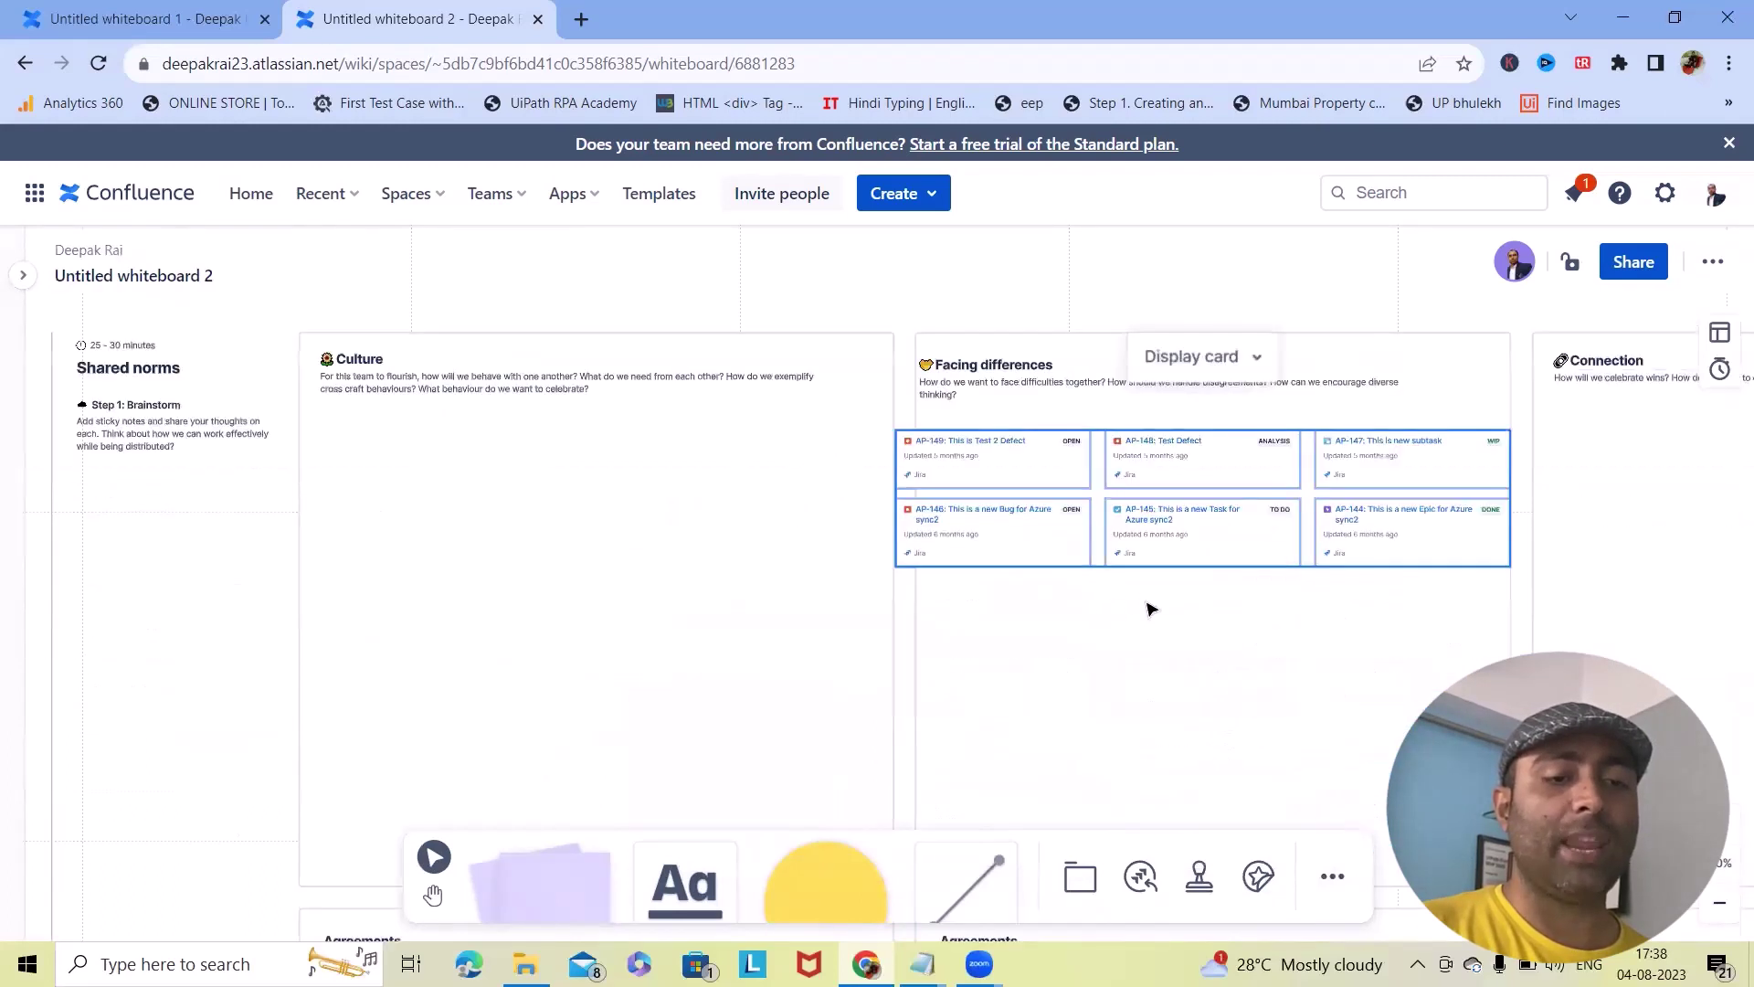
left_click(1221, 356)
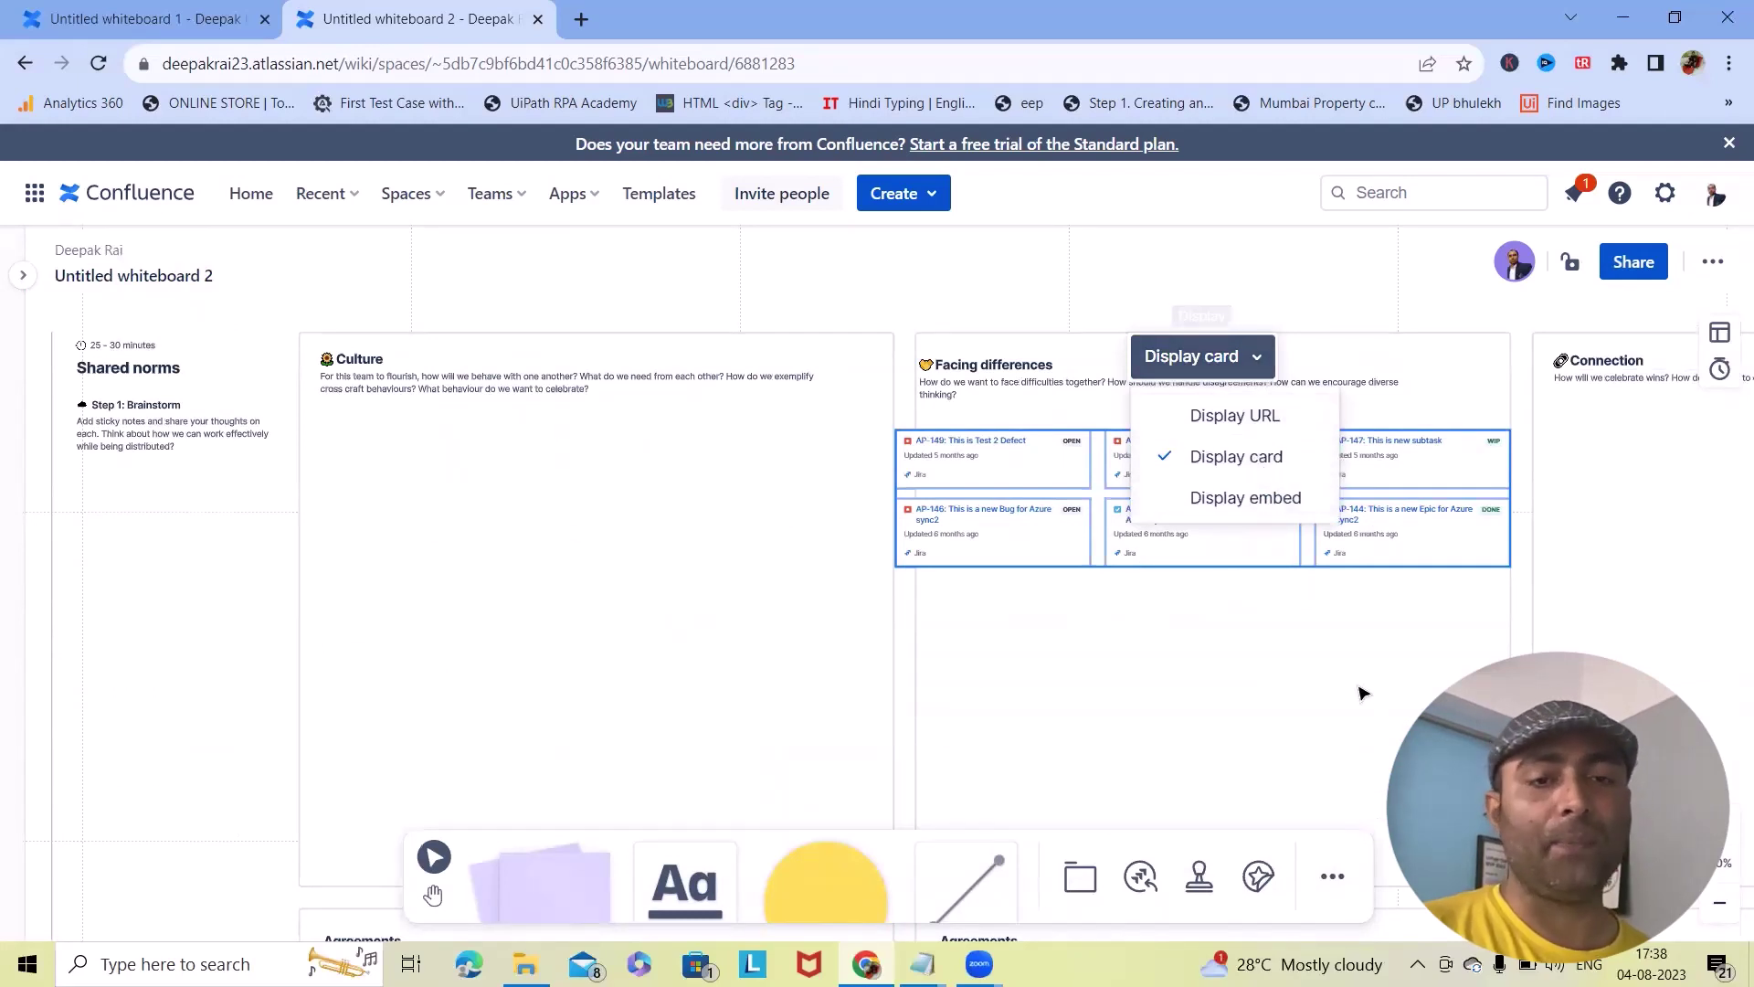
scroll(1362, 695, "down", 3)
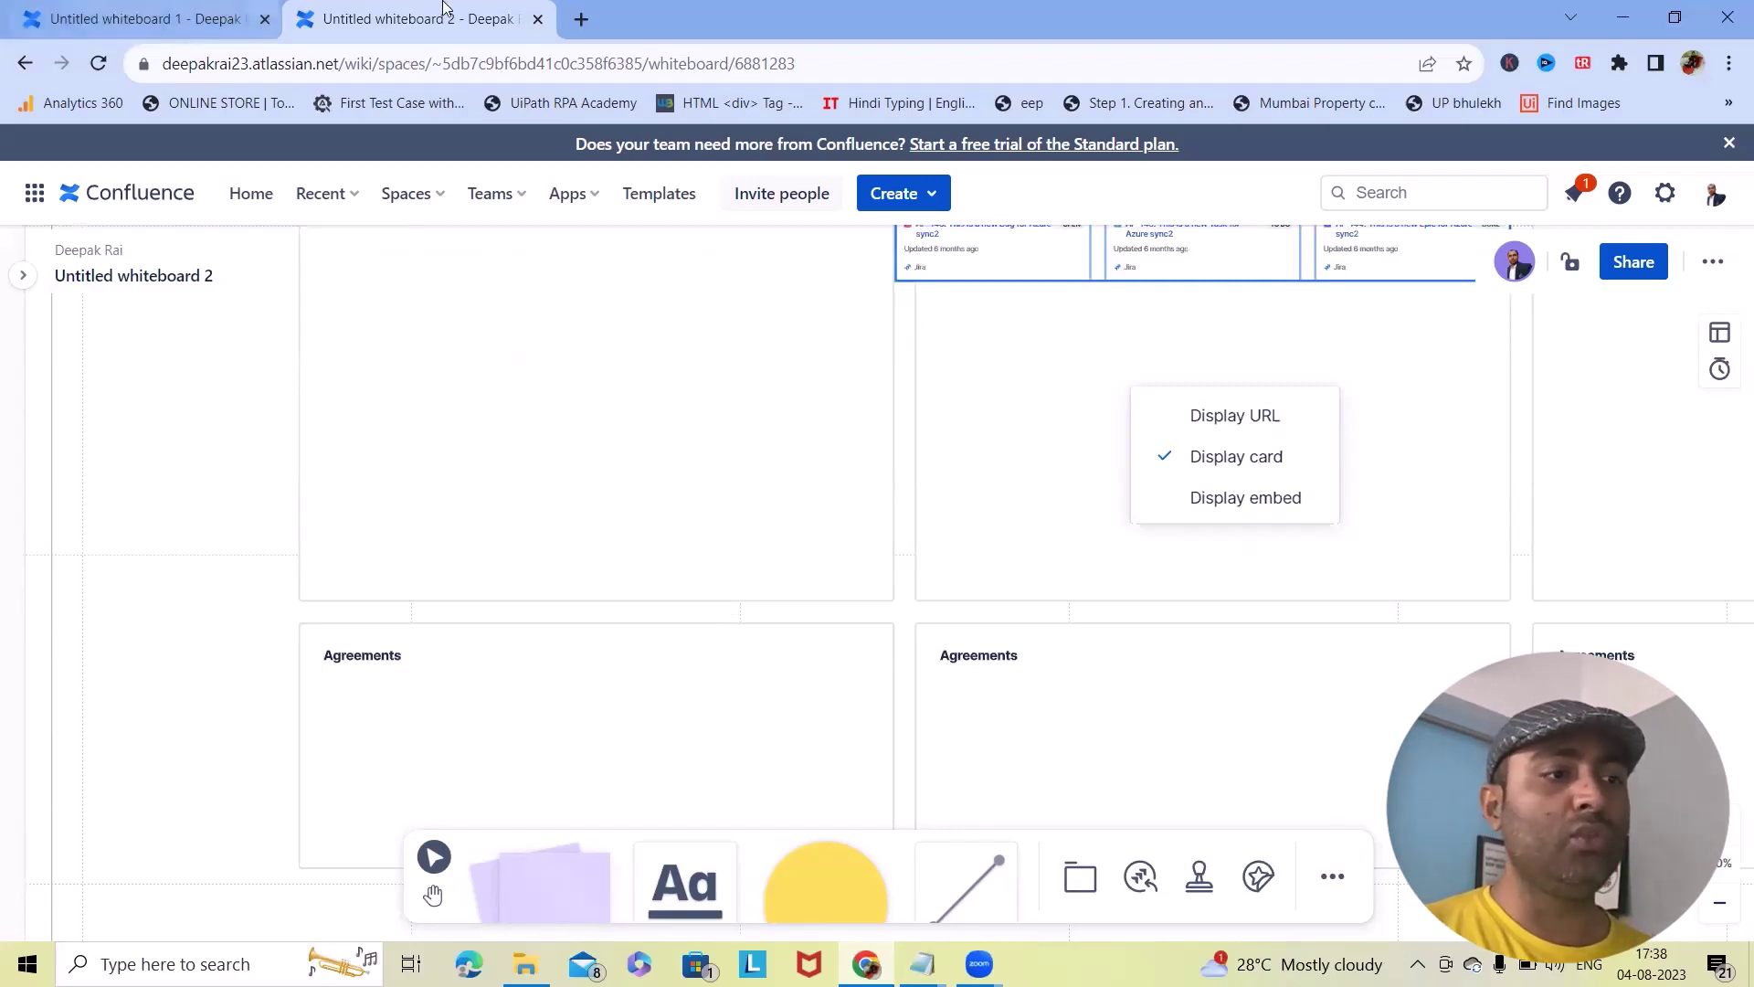
Search YouTube for 'confluence whiteboard' in a new tab and scroll through the results.
left_click(570, 22)
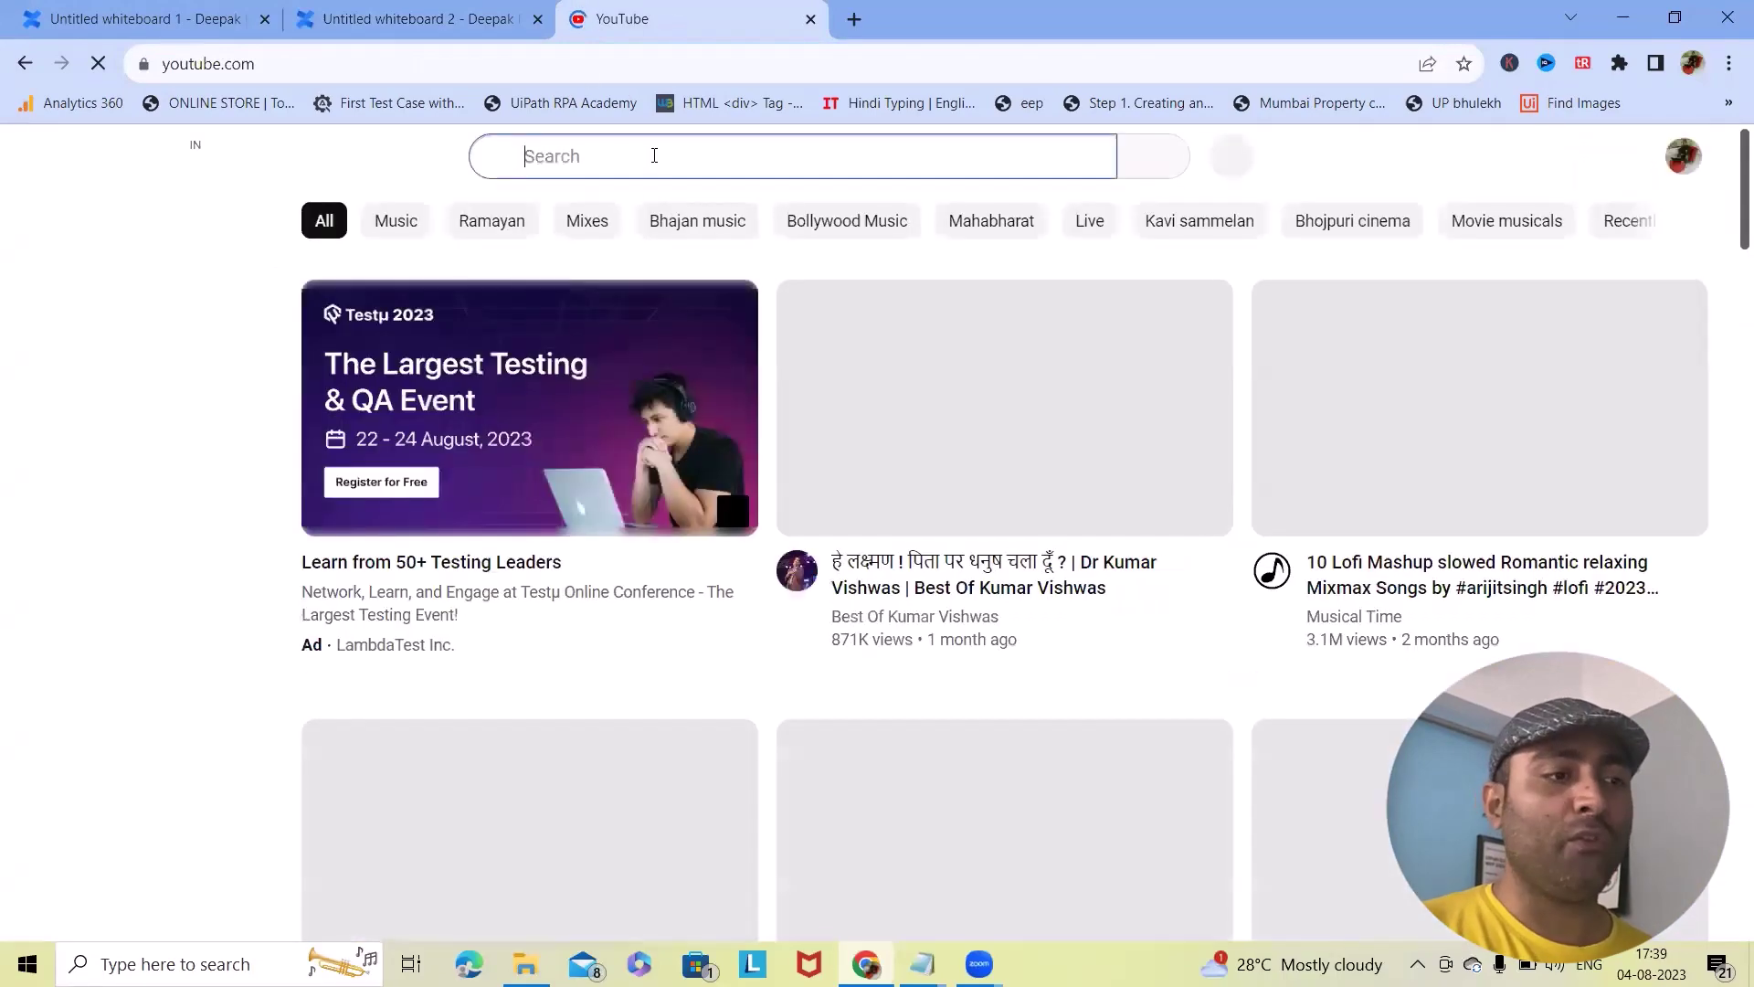
type("c")
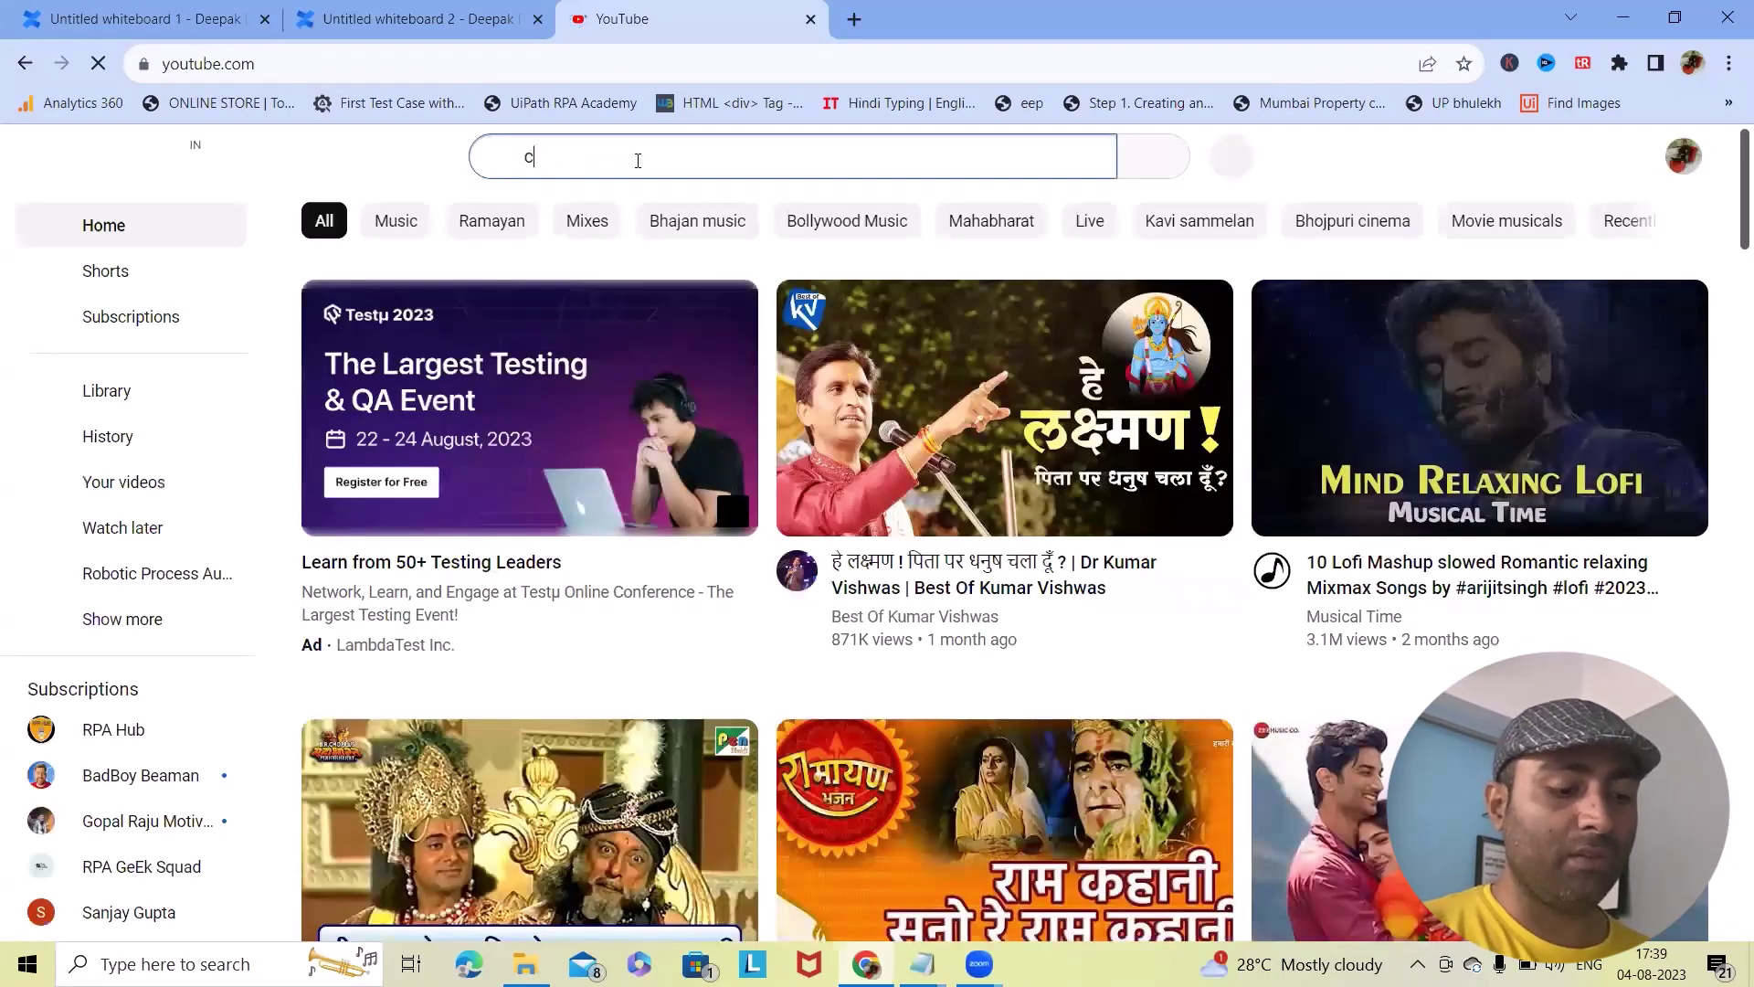
type("onfluence")
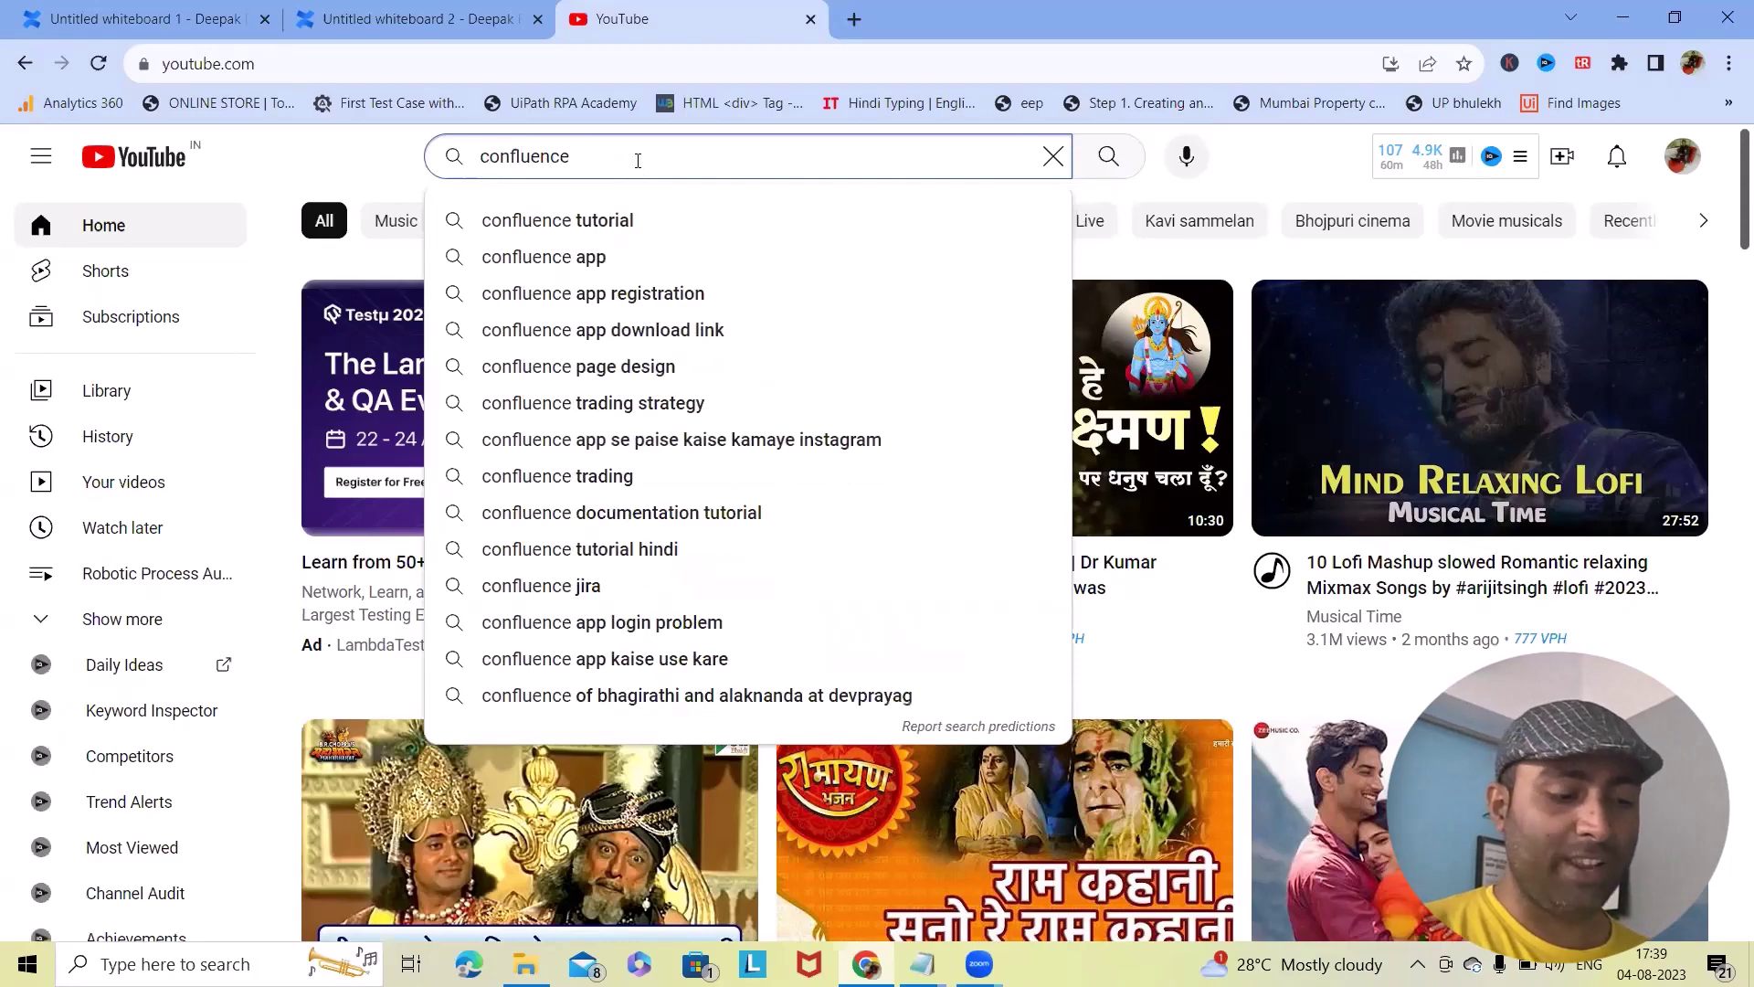
type(" whiteboard")
key("Return")
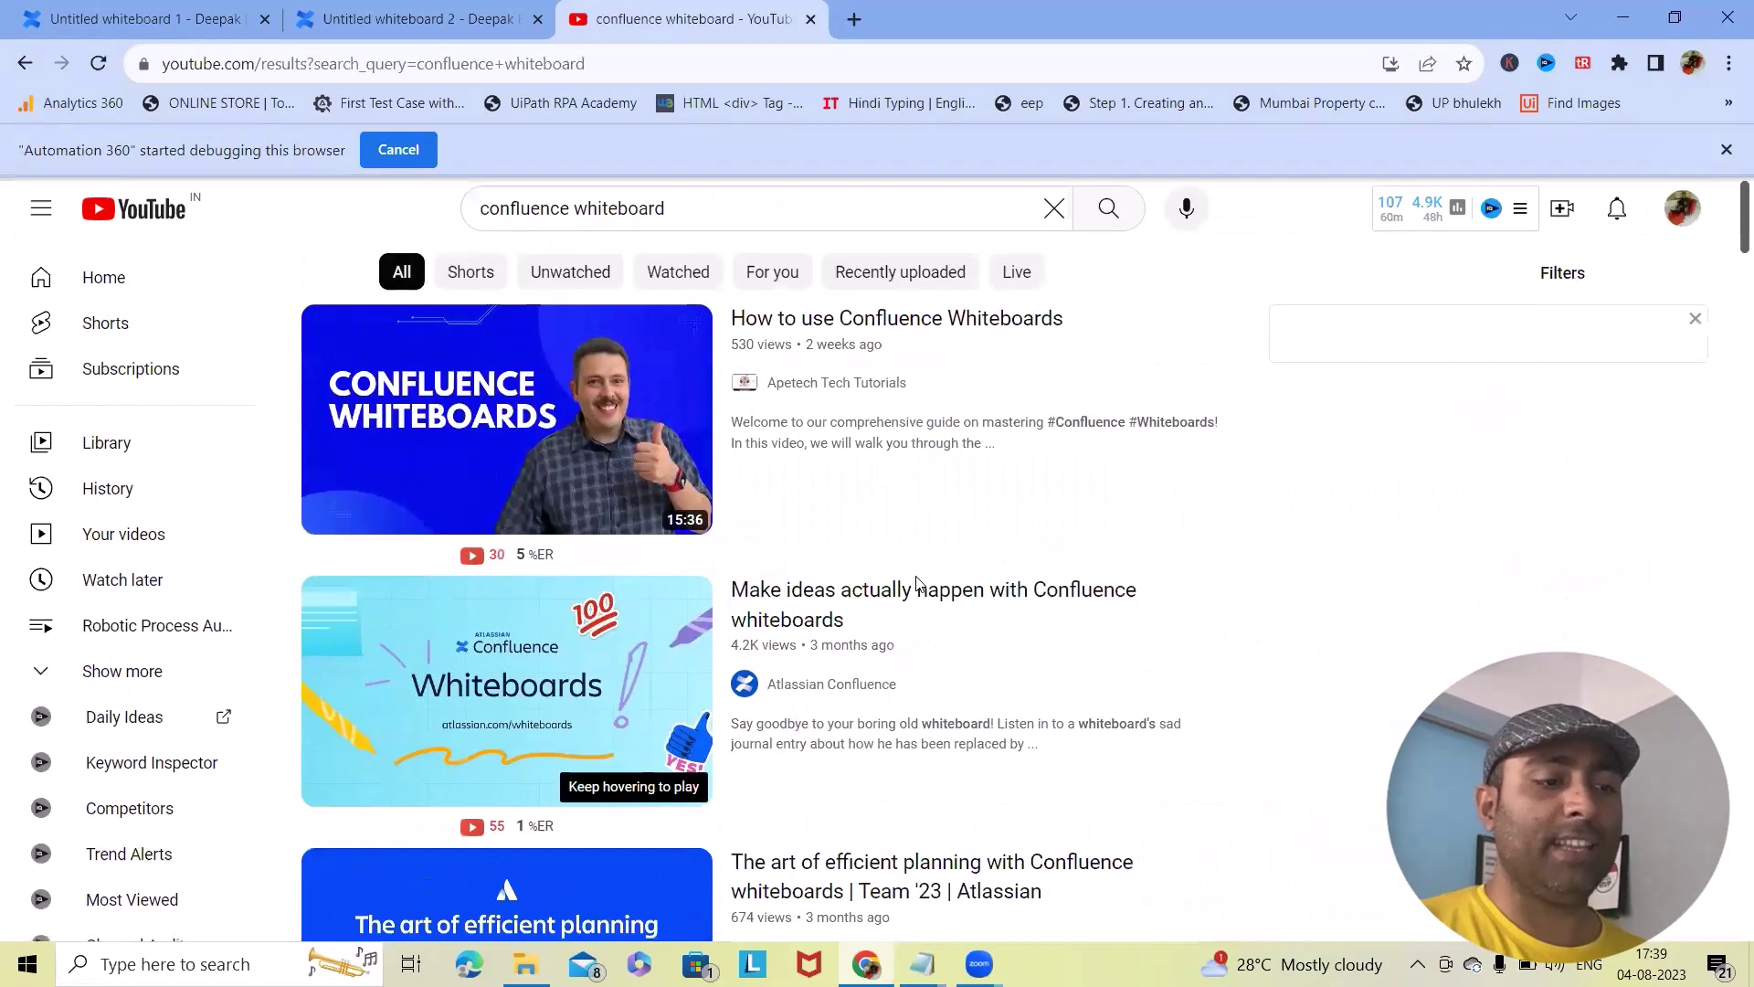
scroll(951, 617, "down", 10)
scroll(914, 638, "up", 5)
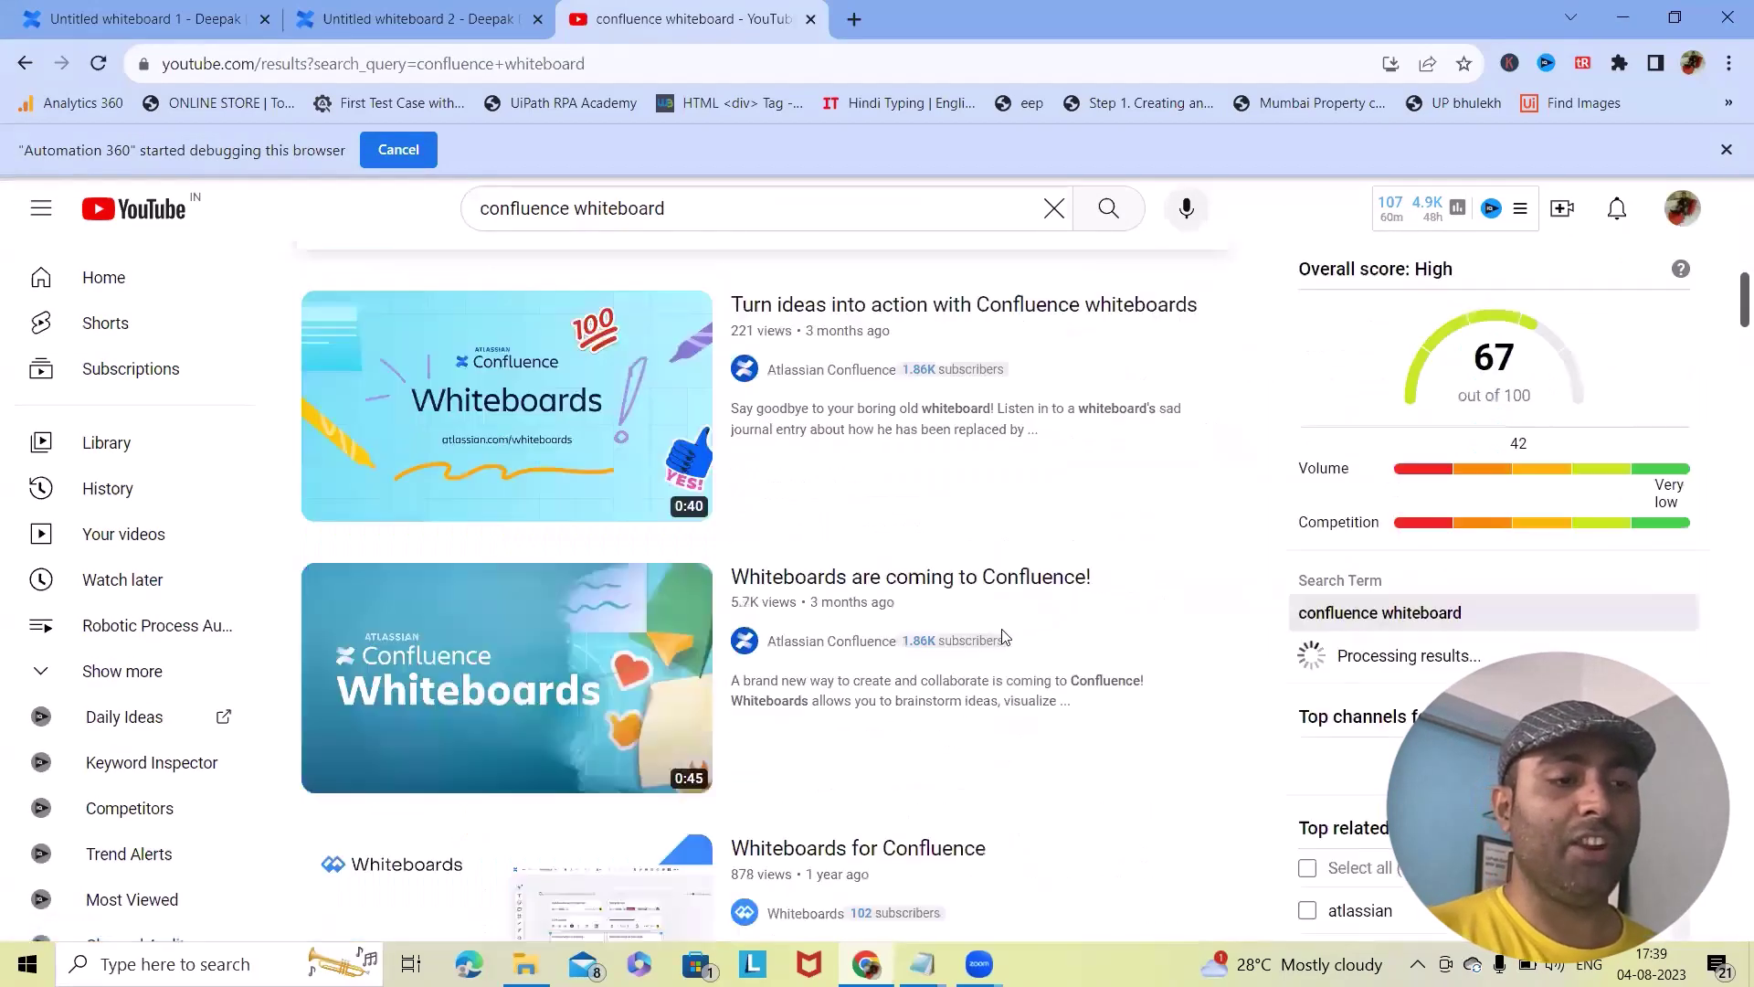
scroll(1005, 649, "up", 10)
scroll(1068, 742, "down", 2)
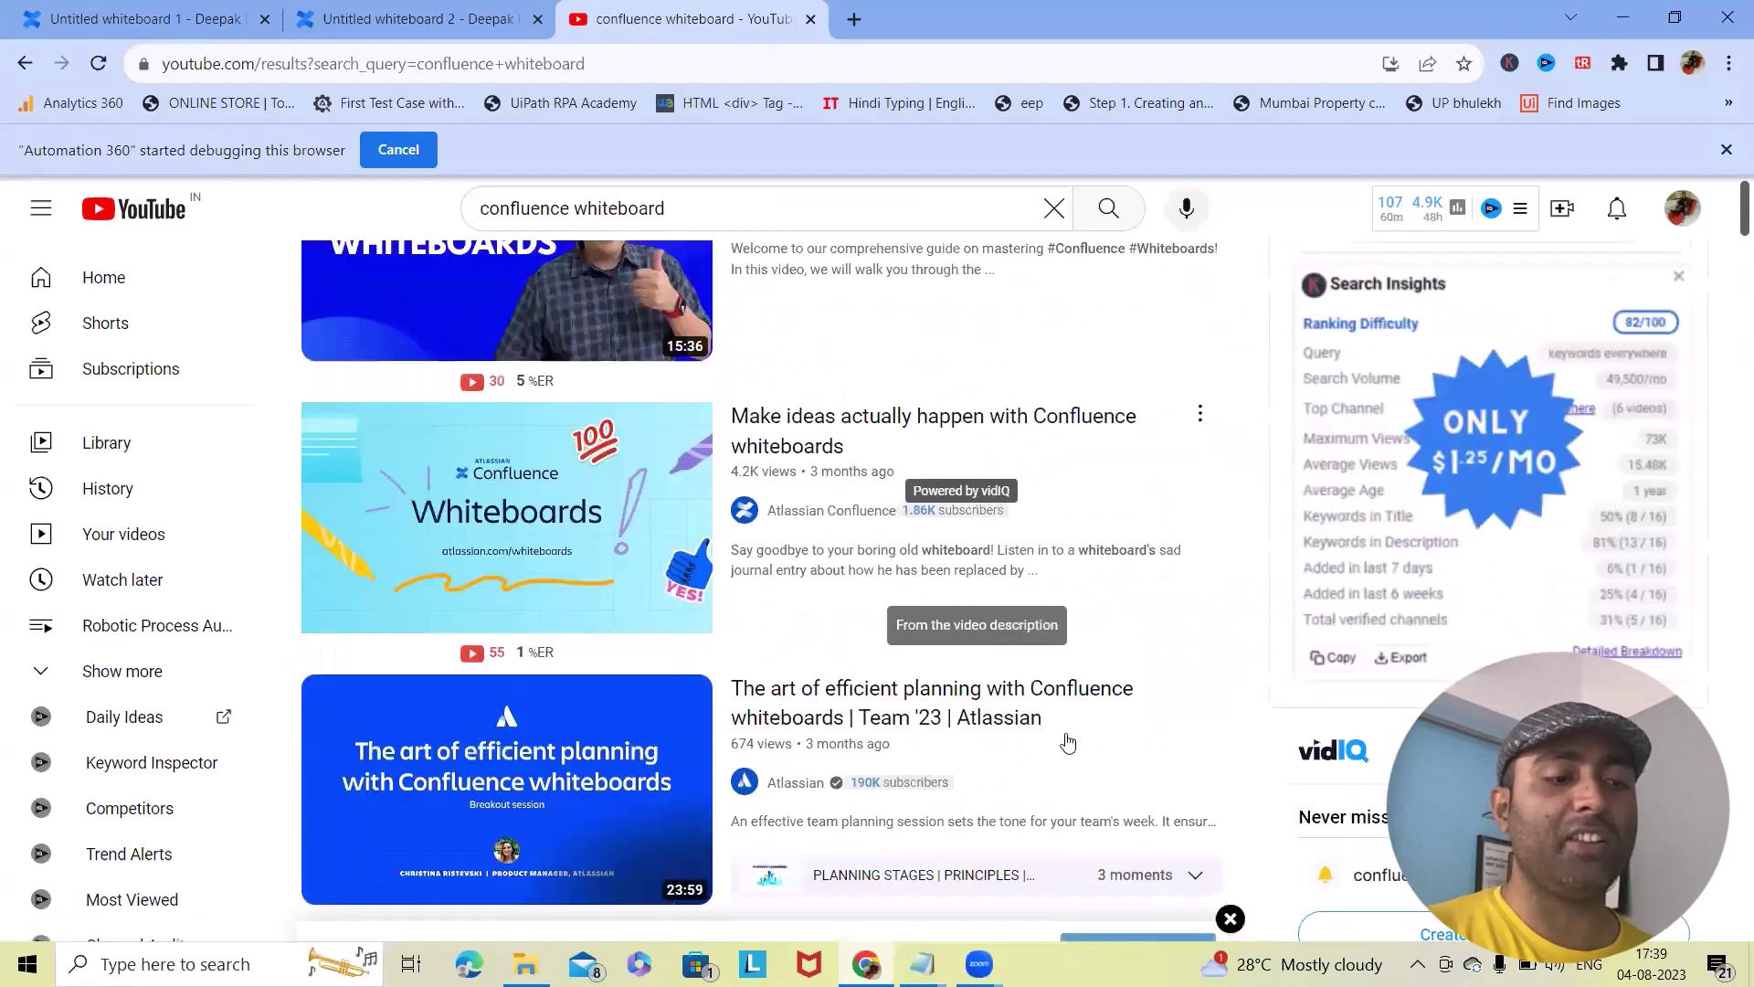
scroll(1067, 742, "down", 20)
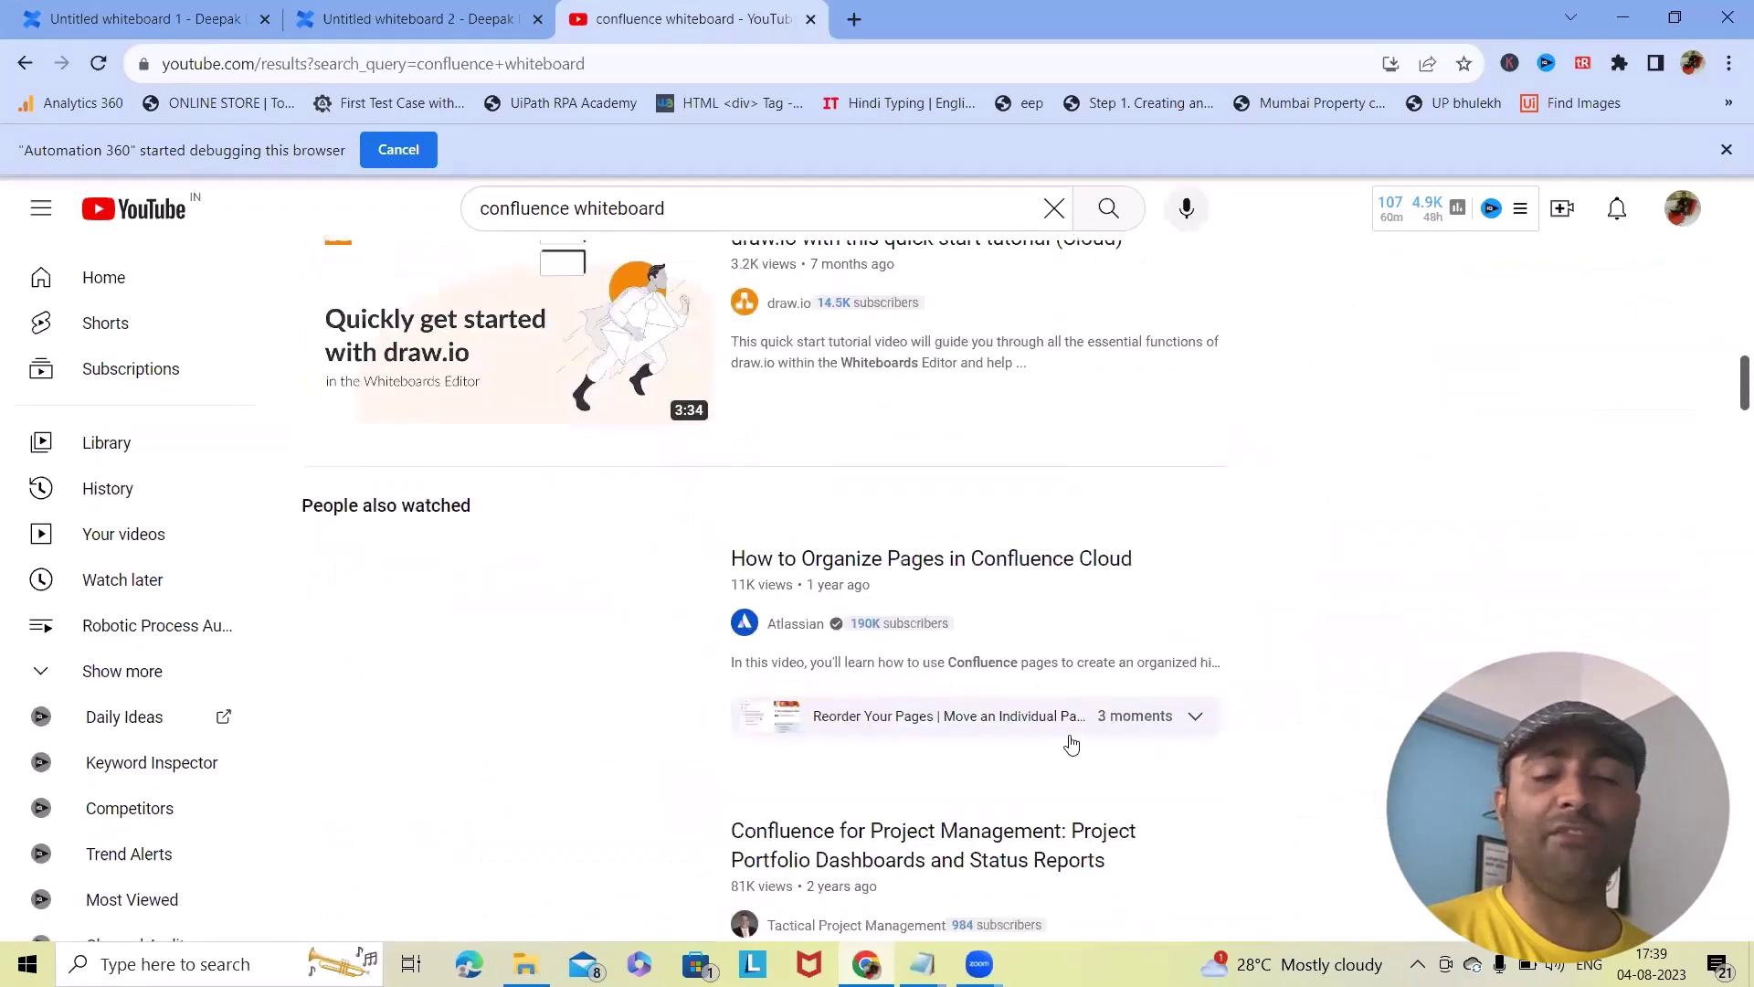
scroll(1124, 705, "up", 5)
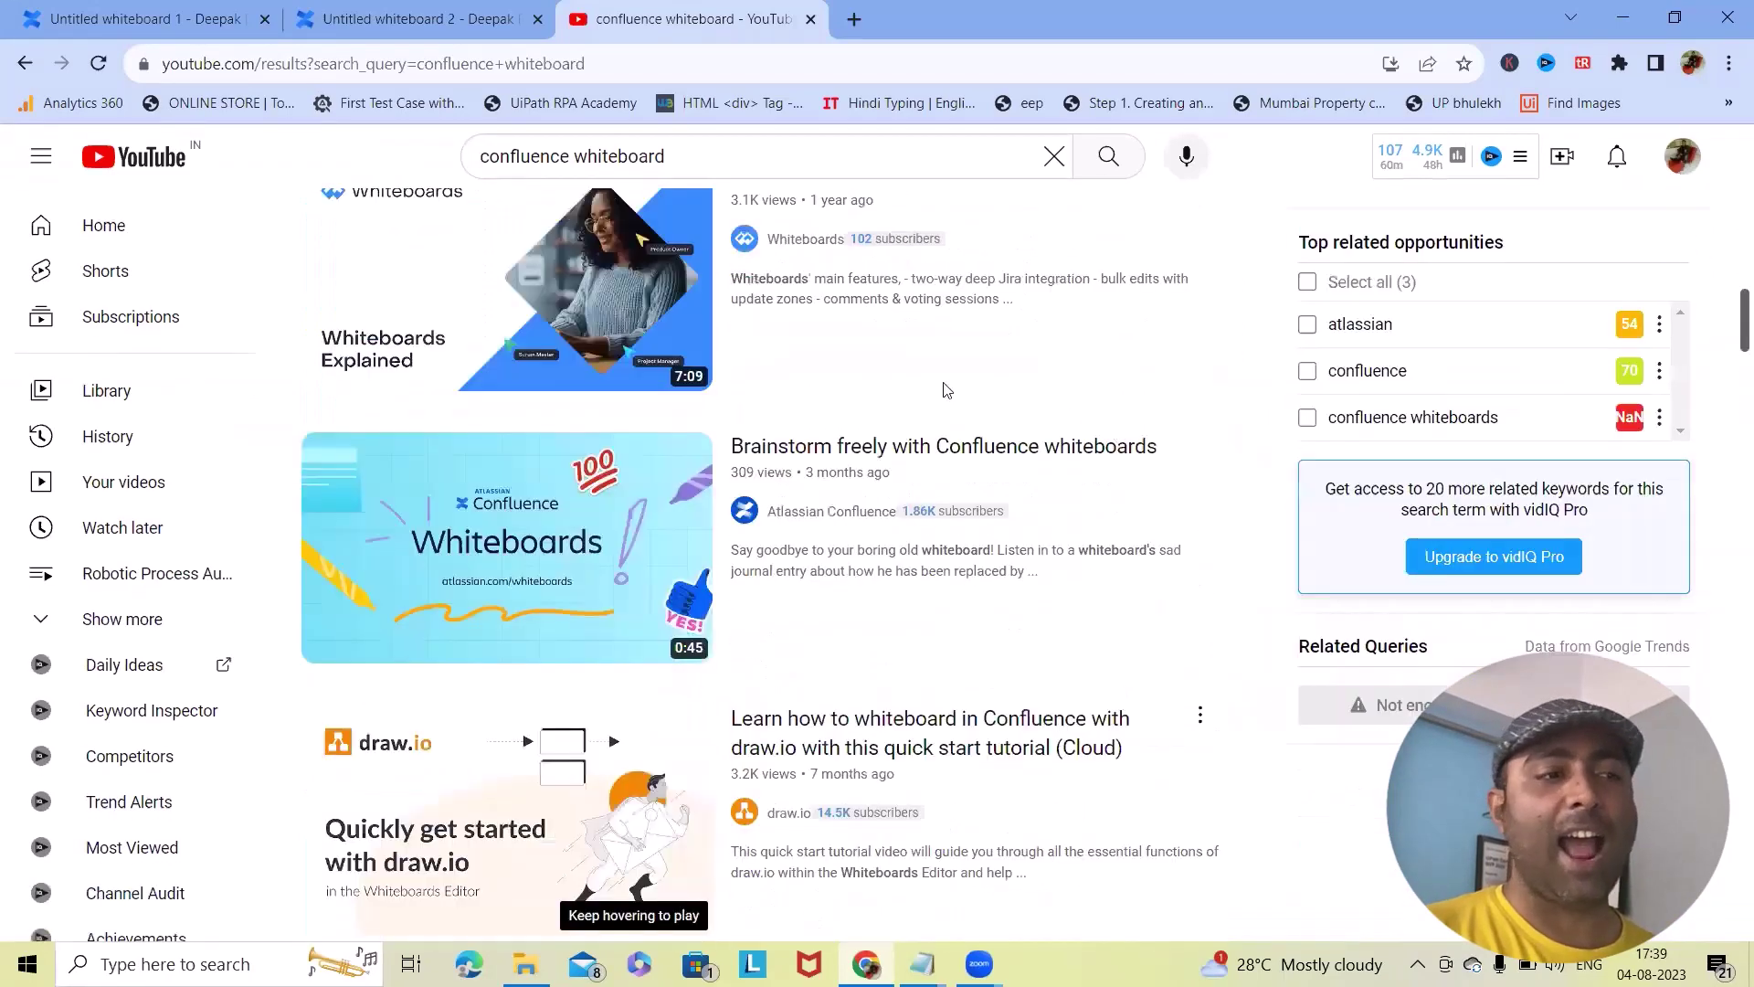
Switch from YouTube back to Untitled whiteboard 2, showing the Jira cards above the Agreements frames.
scroll(918, 378, "up", 5)
left_click(402, 19)
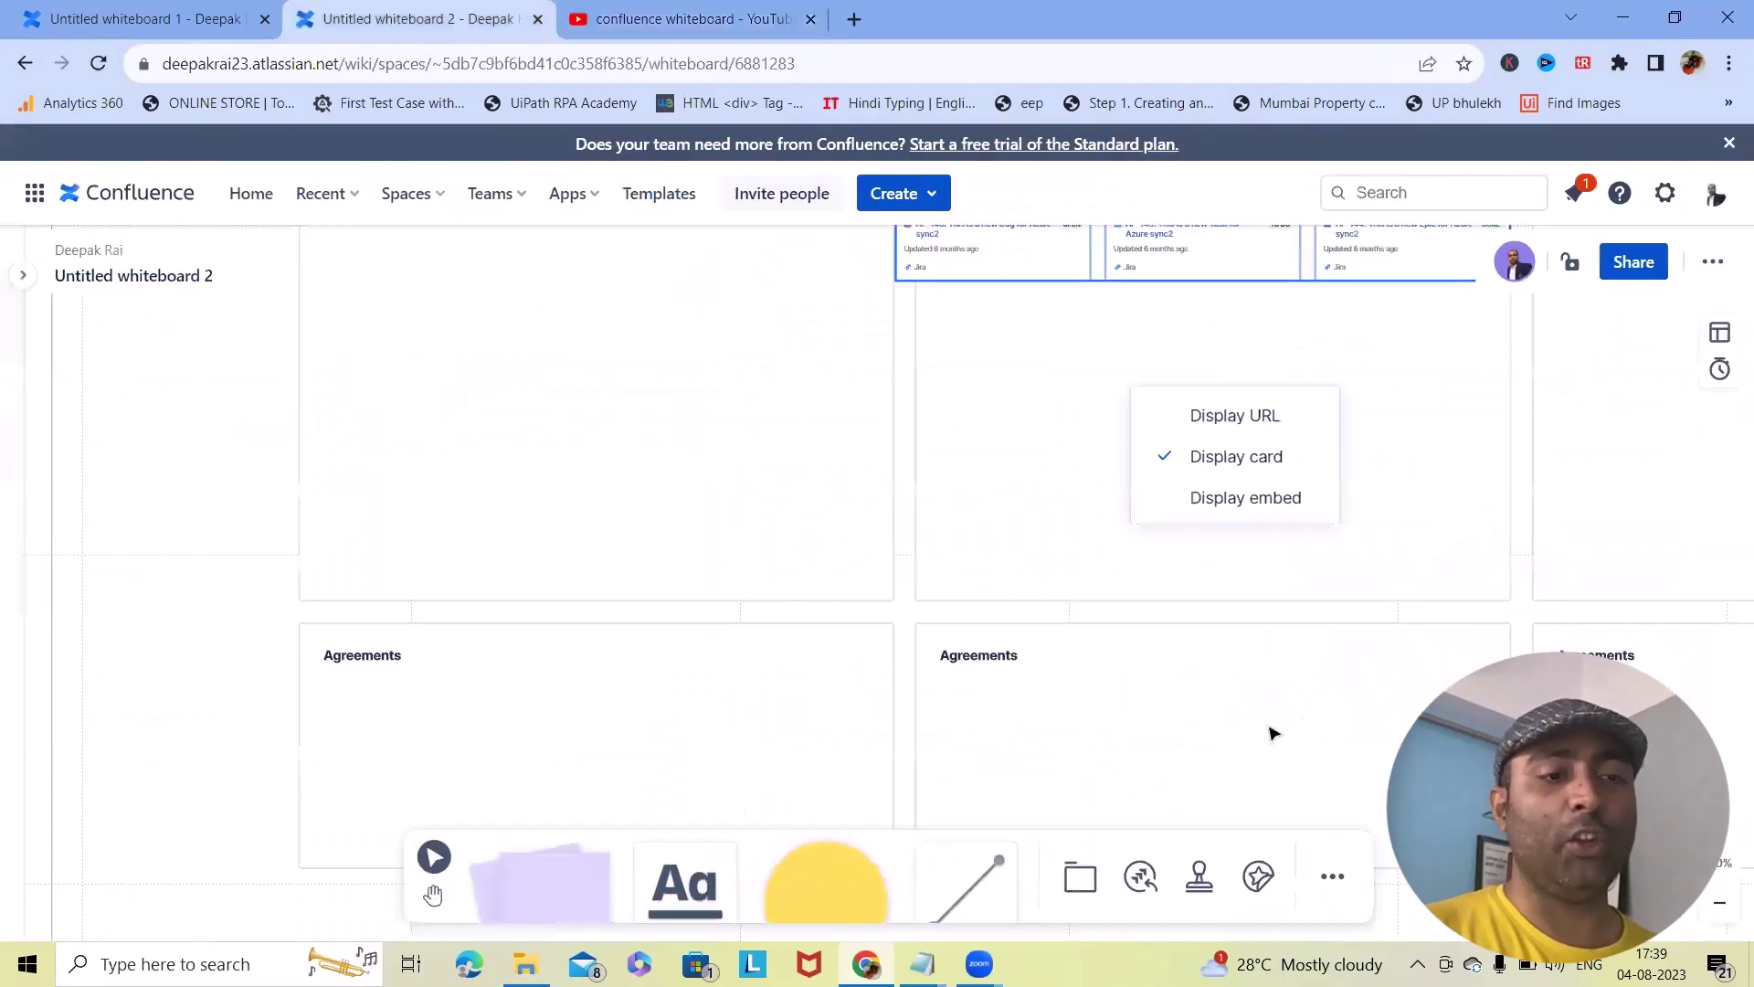